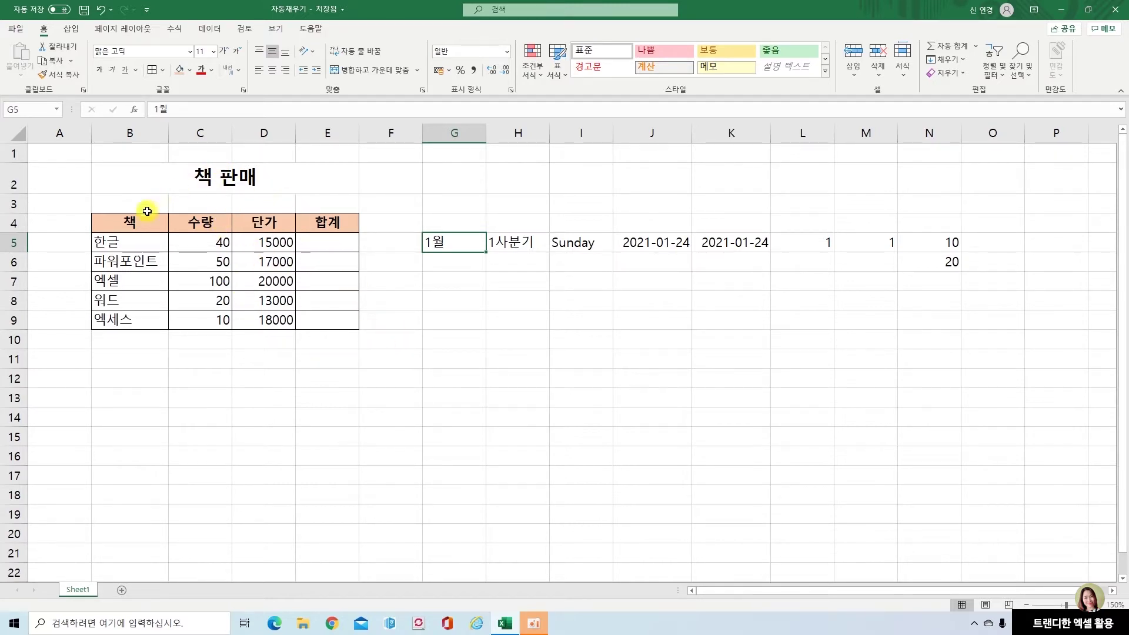
Enter the formula =C5*D5 in E5 so 한글's total shows 600000
{"action": "left_click", "coordinate": [333, 243]}
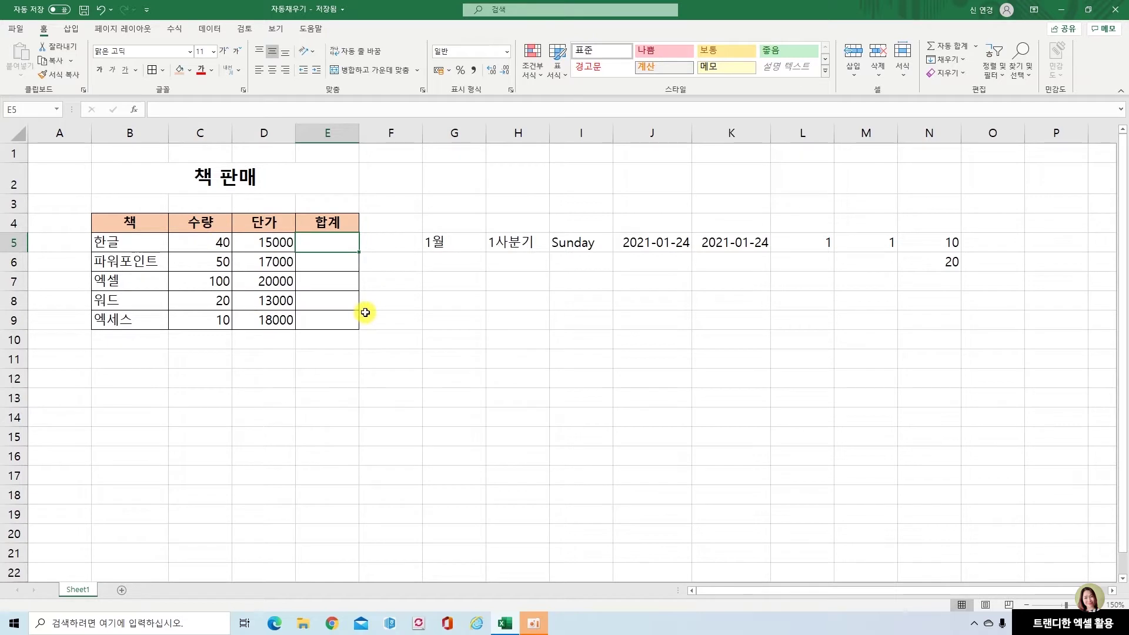
{"action": "type", "text": "="}
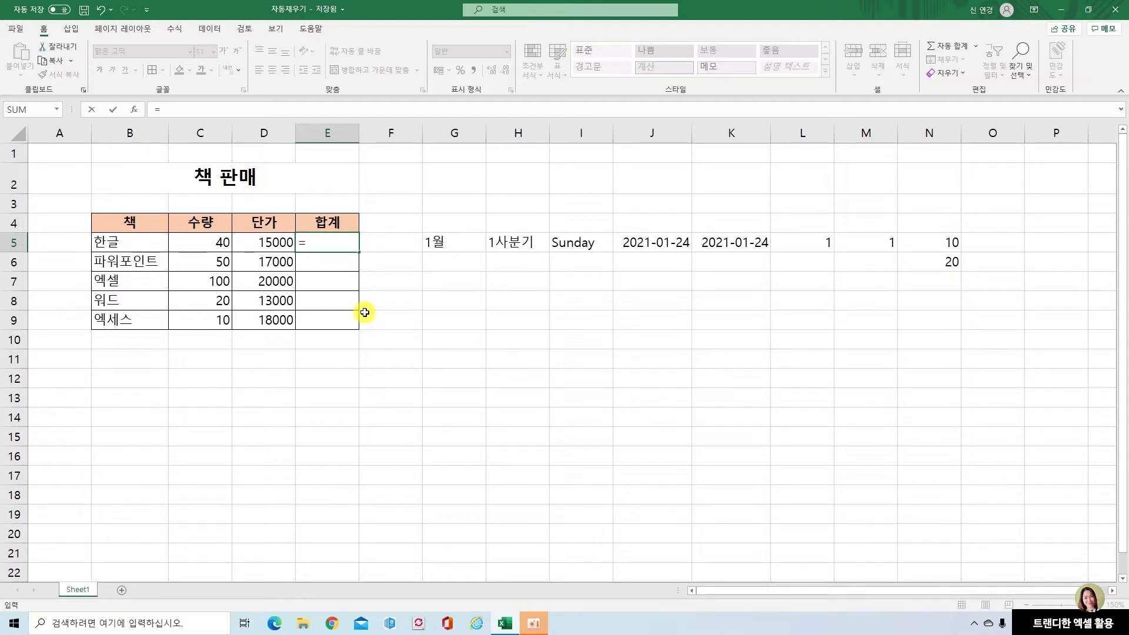
{"action": "left_click", "coordinate": [211, 243]}
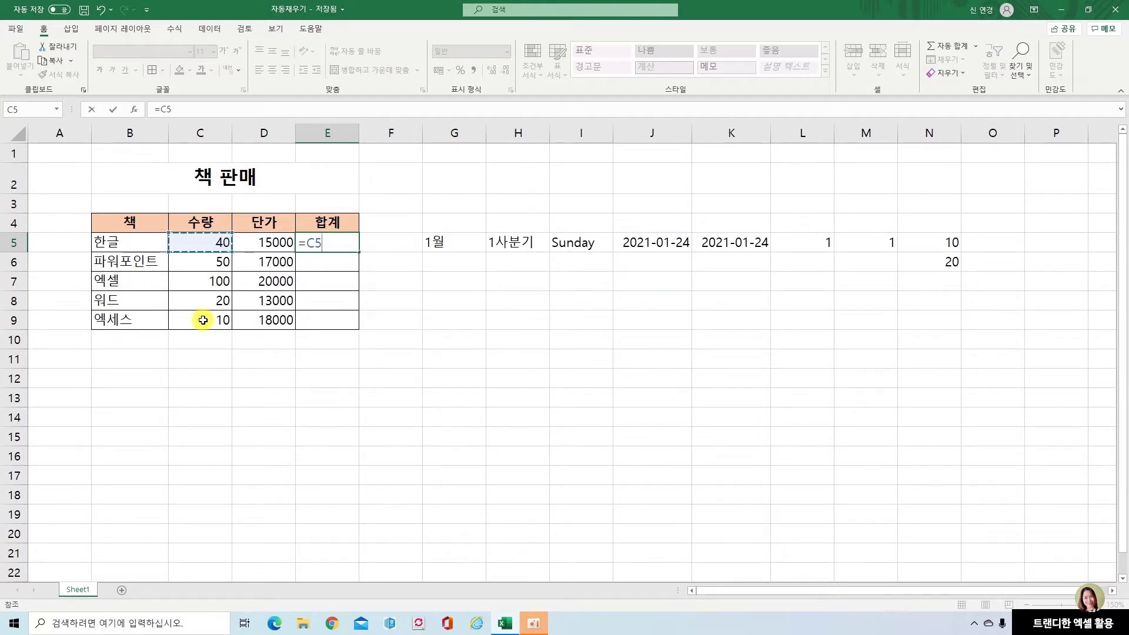
{"action": "type", "text": "*"}
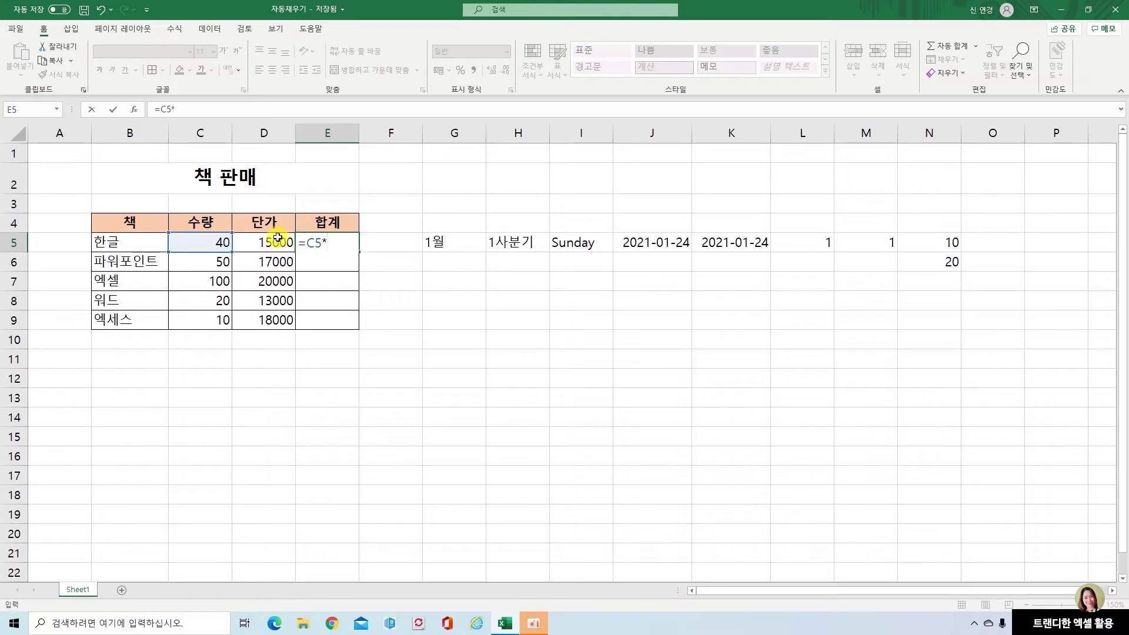
{"action": "left_click", "coordinate": [277, 243]}
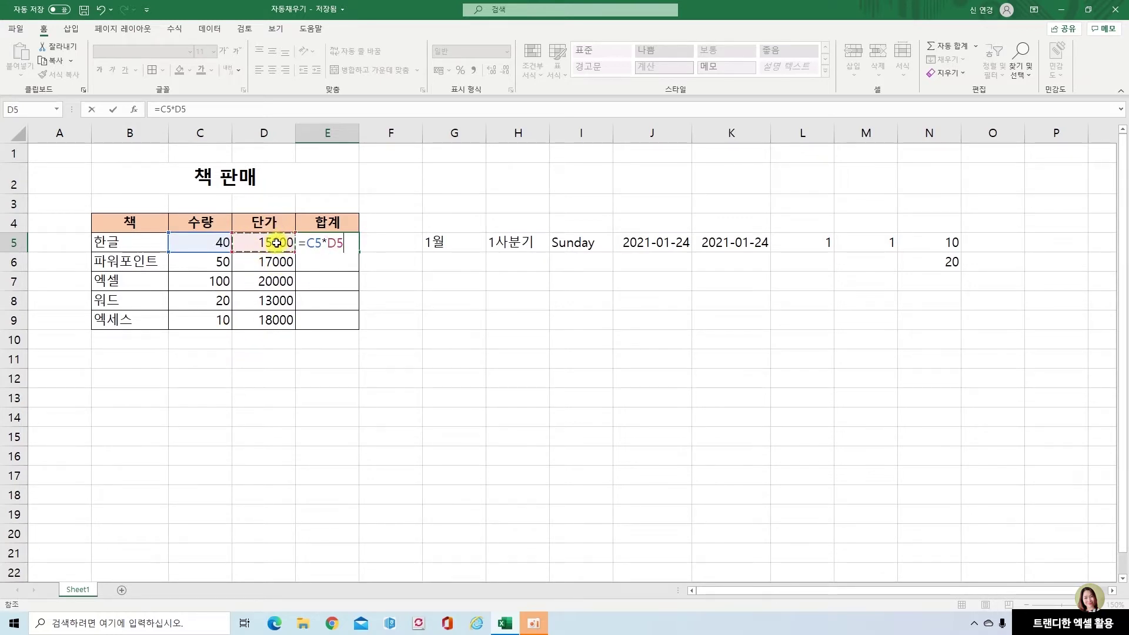
{"action": "key", "text": "Return"}
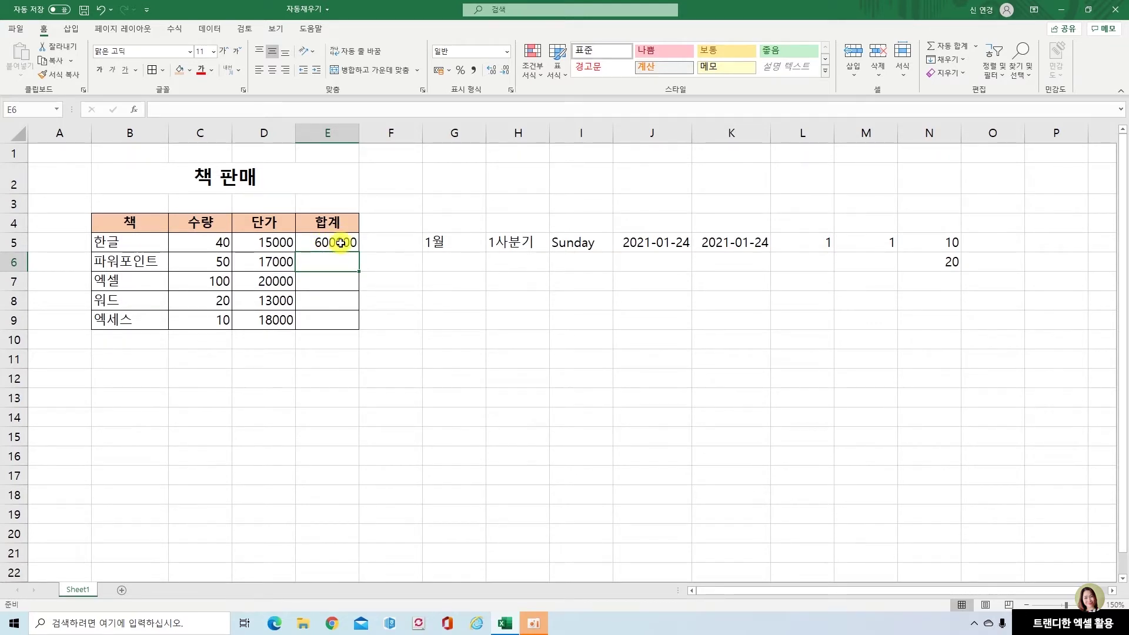
{"action": "left_click", "coordinate": [341, 243]}
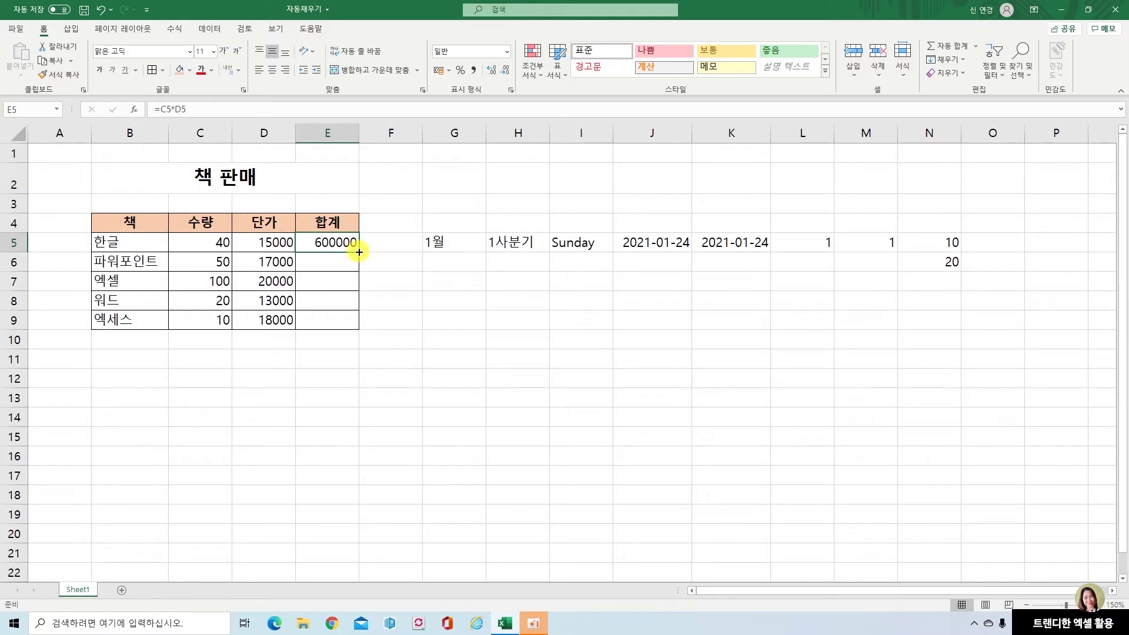
Fill E5's formula down to E9, giving totals 850000, 2000000, 260000 and 180000
{"action": "left_click_drag", "start_coordinate": [359, 251], "coordinate": [361, 328]}
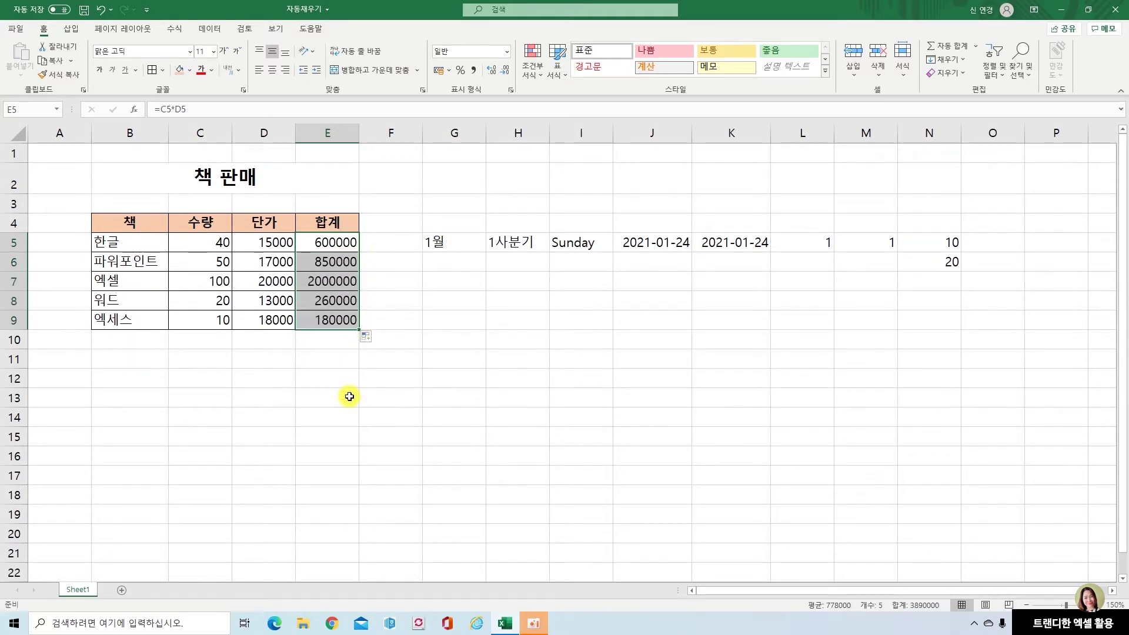
{"action": "left_click", "coordinate": [200, 269]}
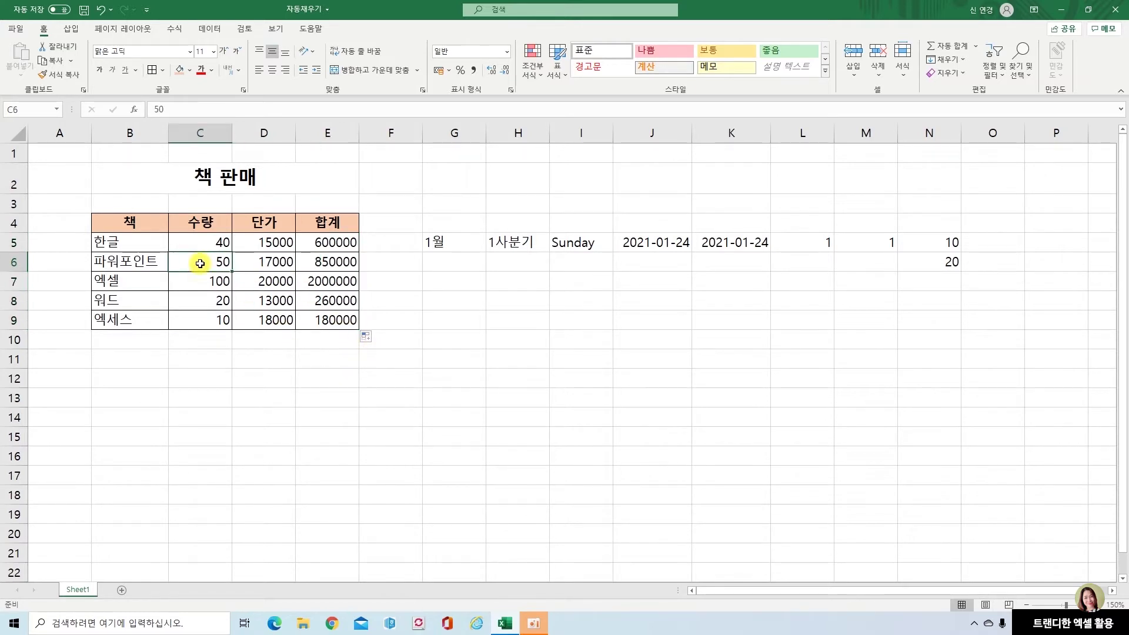
{"action": "left_click", "coordinate": [273, 264]}
{"action": "left_click", "coordinate": [328, 260]}
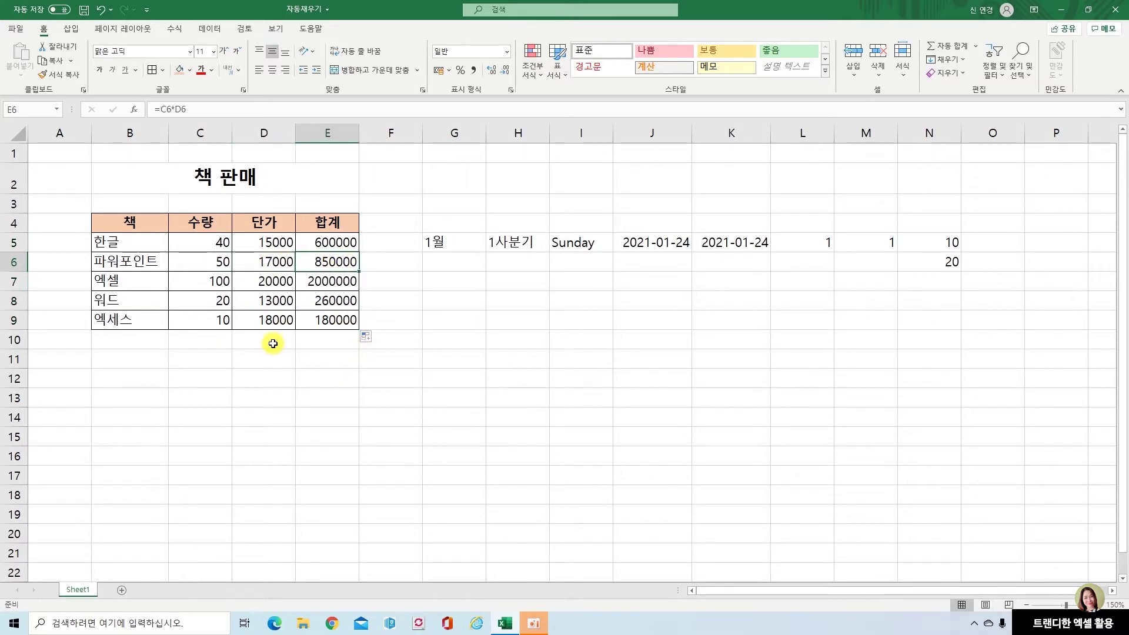
{"action": "left_click", "coordinate": [356, 245]}
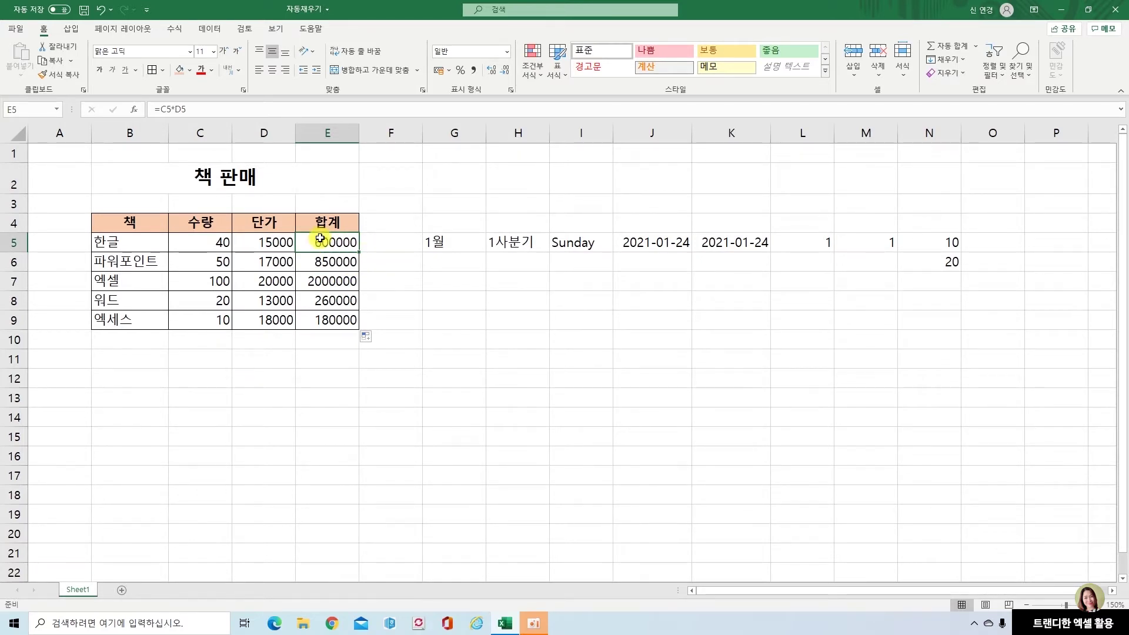
{"action": "left_click", "coordinate": [328, 260]}
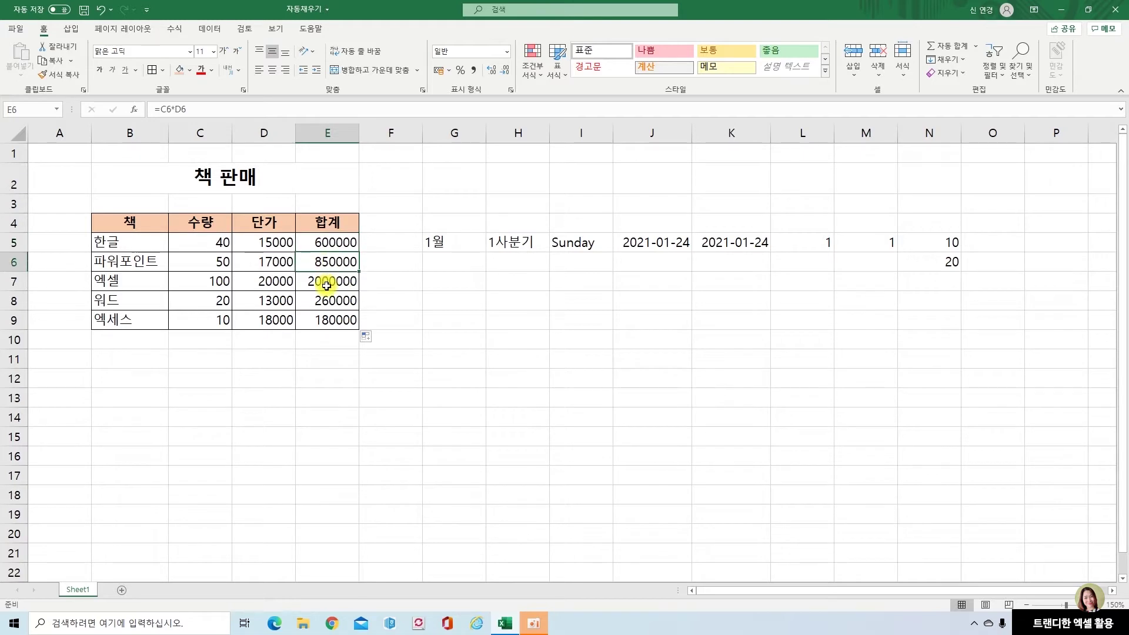
{"action": "left_click", "coordinate": [326, 285]}
{"action": "left_click", "coordinate": [330, 299]}
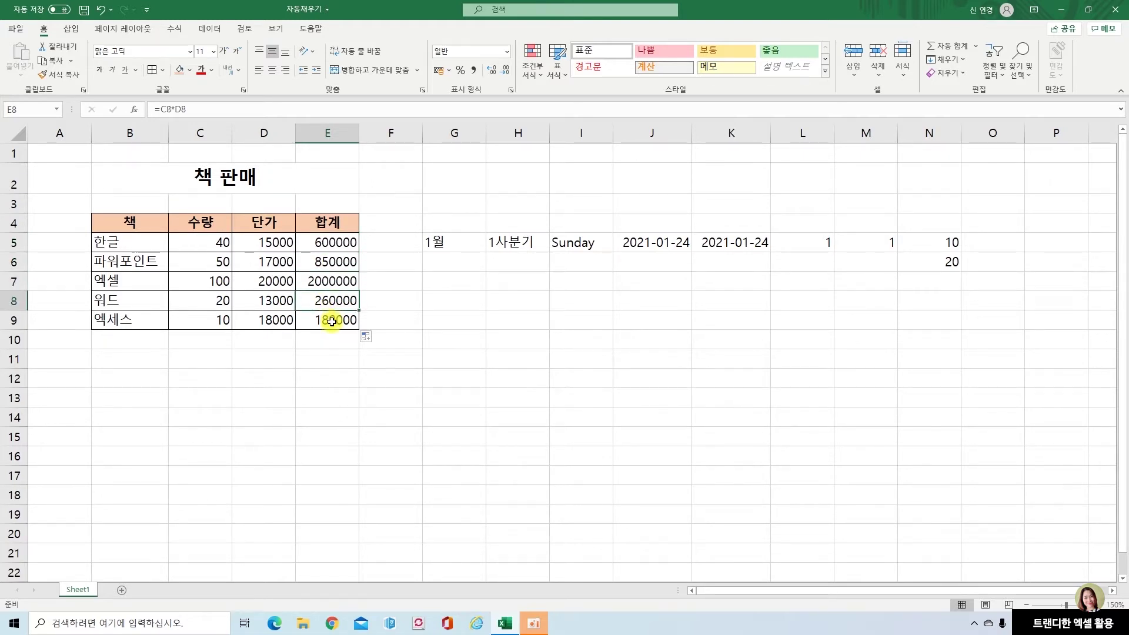
{"action": "left_click", "coordinate": [332, 322]}
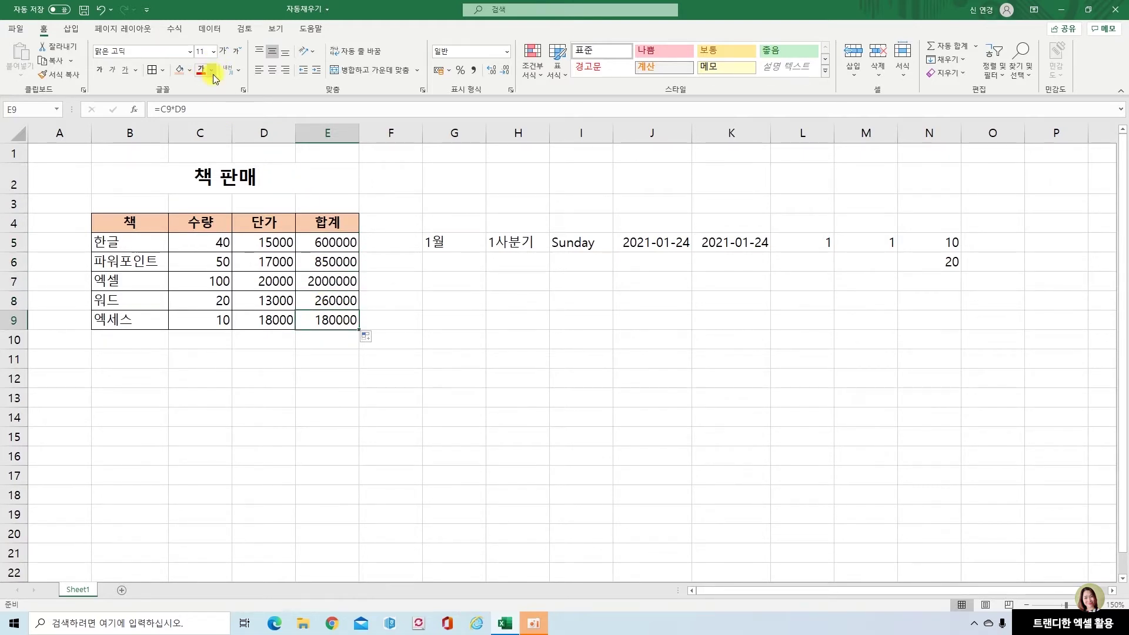
{"action": "left_click", "coordinate": [338, 238]}
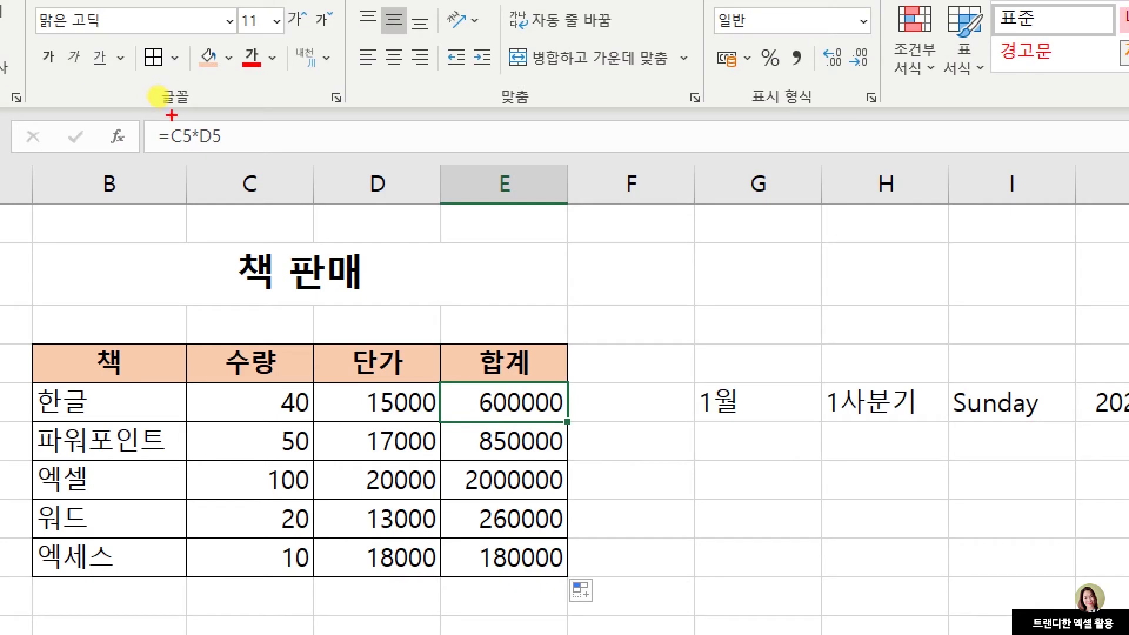
Recheck the copied formulas in E6 through E9, ending with =C9*D9
{"action": "mouse_move", "coordinate": [178, 123]}
{"action": "left_mouse_down"}
{"action": "mouse_move", "coordinate": [194, 156]}
{"action": "mouse_move", "coordinate": [217, 143]}
{"action": "mouse_move", "coordinate": [228, 156]}
{"action": "left_mouse_up"}
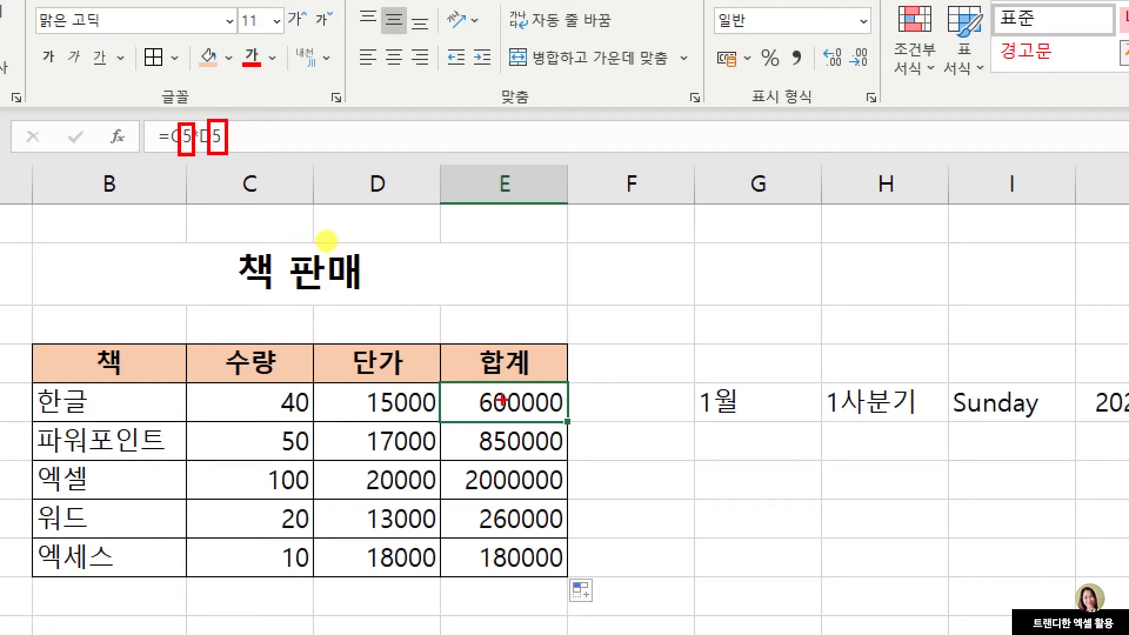
{"action": "key", "text": "Escape"}
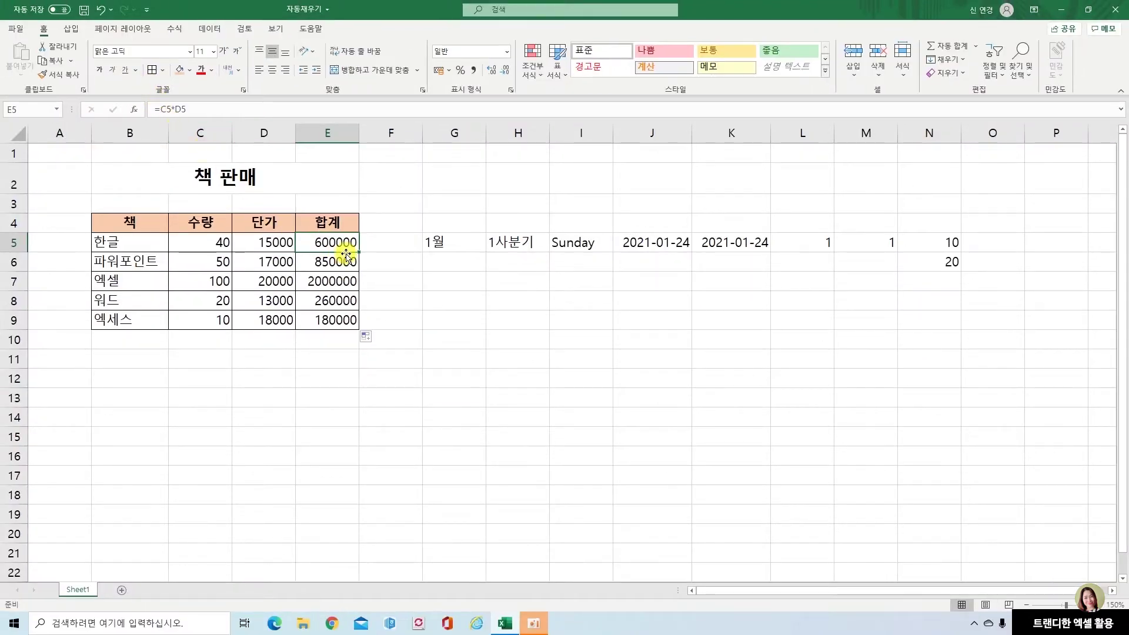
{"action": "left_click", "coordinate": [344, 264]}
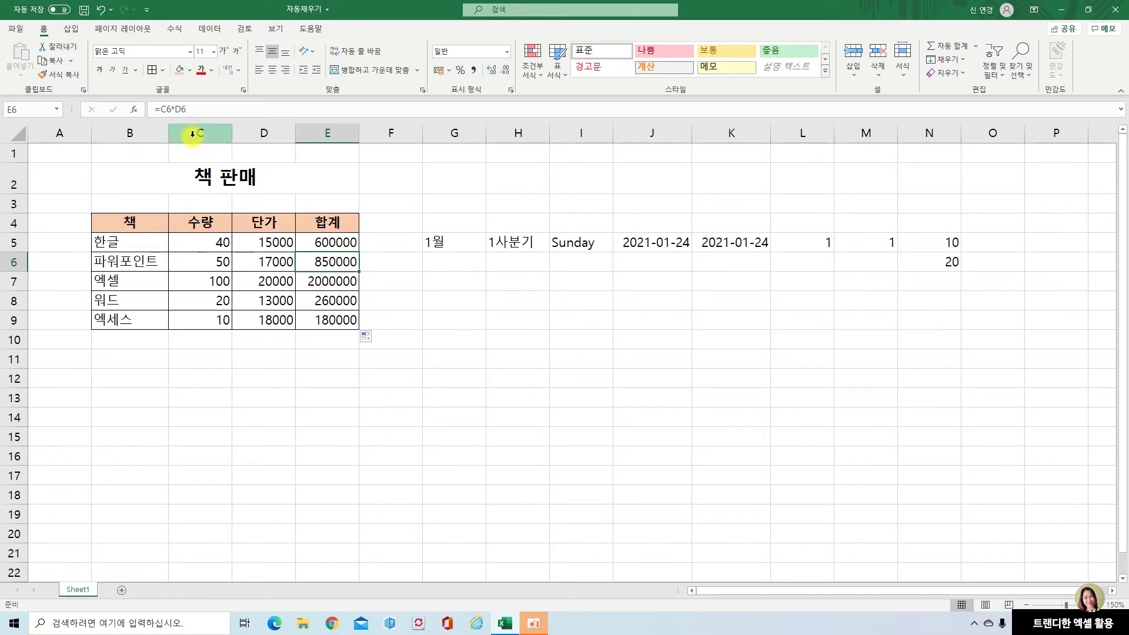
{"action": "left_click", "coordinate": [327, 282]}
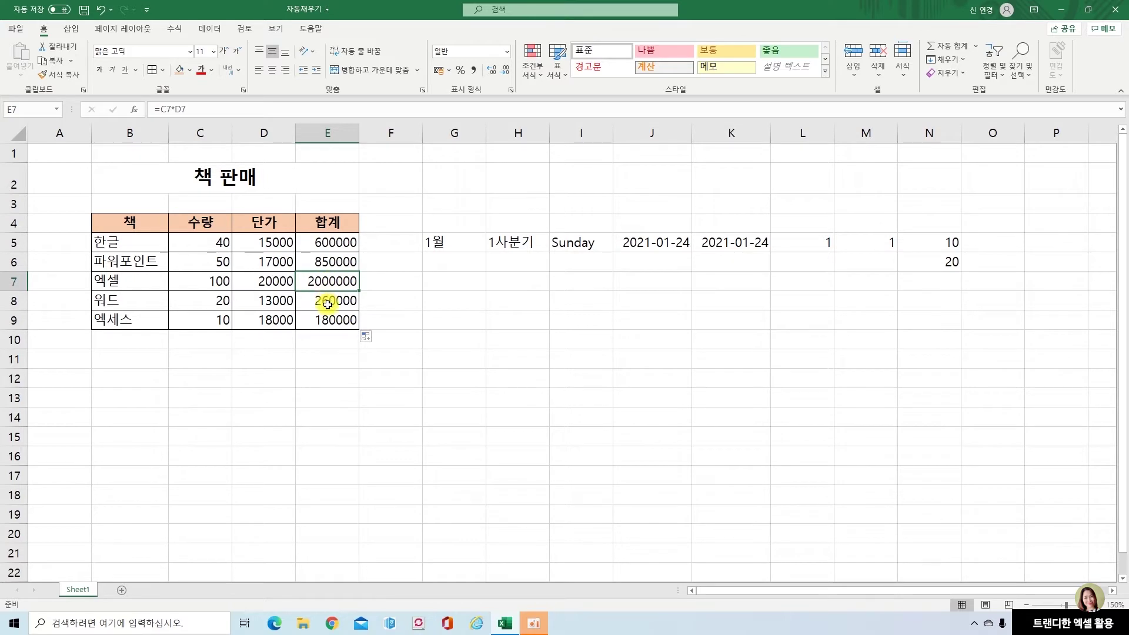
{"action": "left_click", "coordinate": [328, 304]}
{"action": "left_click", "coordinate": [324, 318]}
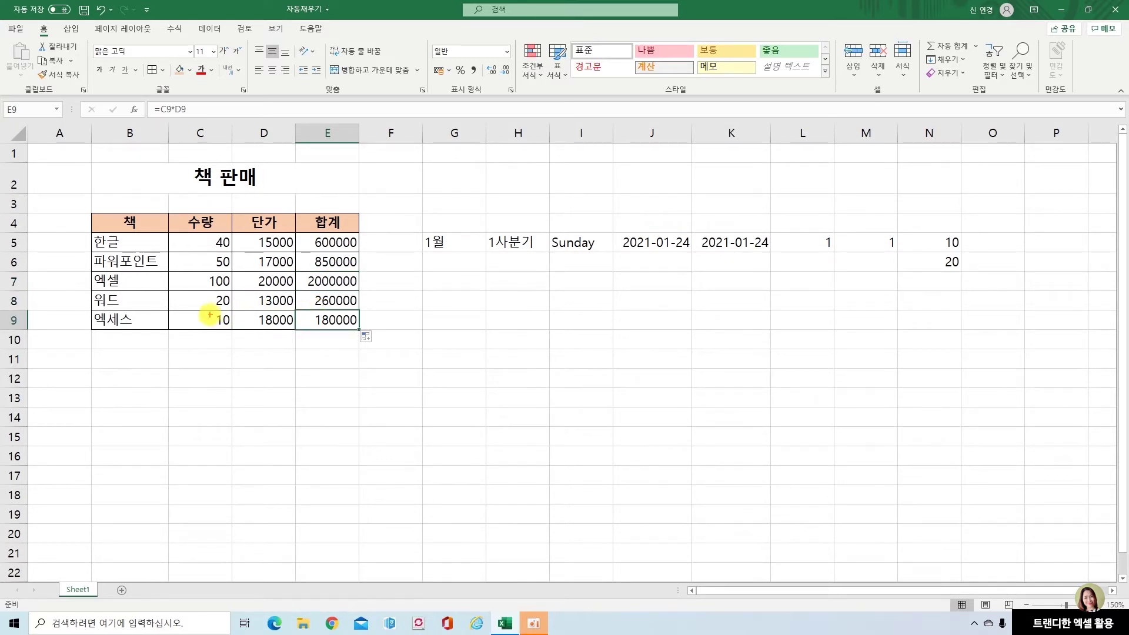
{"action": "mouse_move", "coordinate": [194, 313]}
{"action": "left_mouse_down"}
{"action": "mouse_move", "coordinate": [250, 325]}
{"action": "mouse_move", "coordinate": [270, 311]}
{"action": "mouse_move", "coordinate": [215, 310]}
{"action": "mouse_move", "coordinate": [221, 327]}
{"action": "mouse_move", "coordinate": [279, 332]}
{"action": "left_mouse_up"}
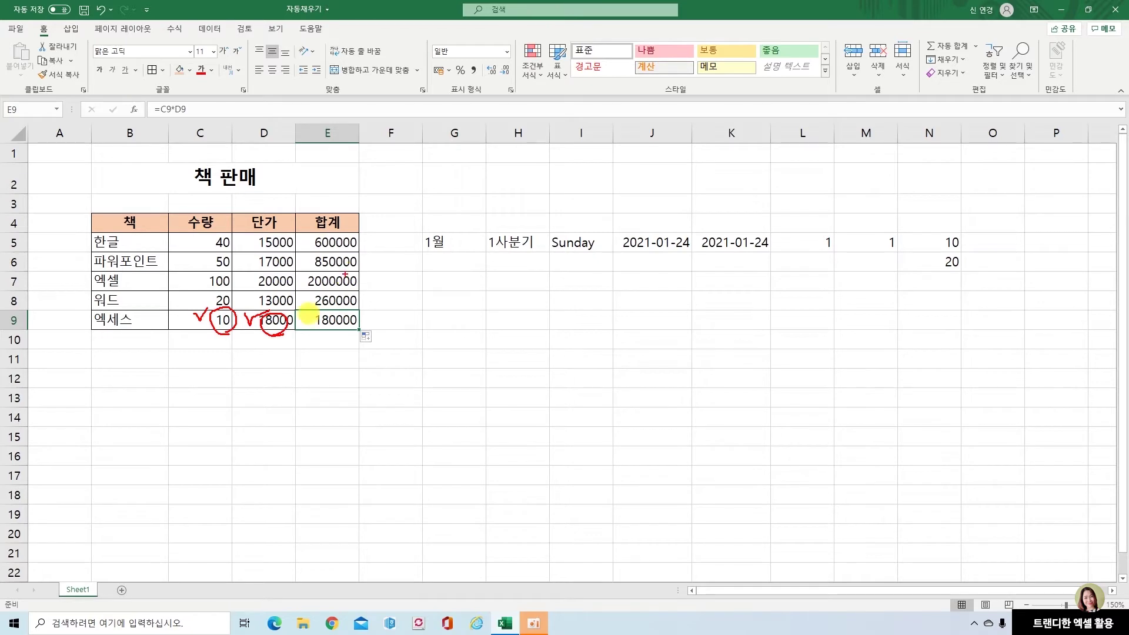
{"action": "key", "text": "Escape"}
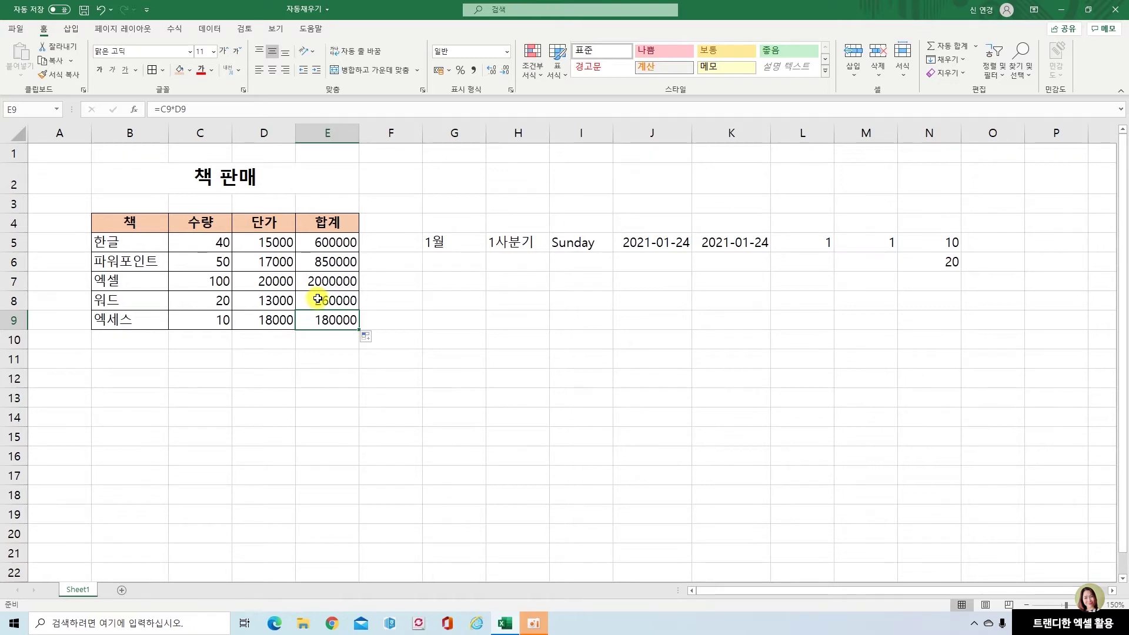
Fill G5:G18 with months 1월 through 12월, then 1월 and 2월
{"action": "left_click", "coordinate": [478, 243]}
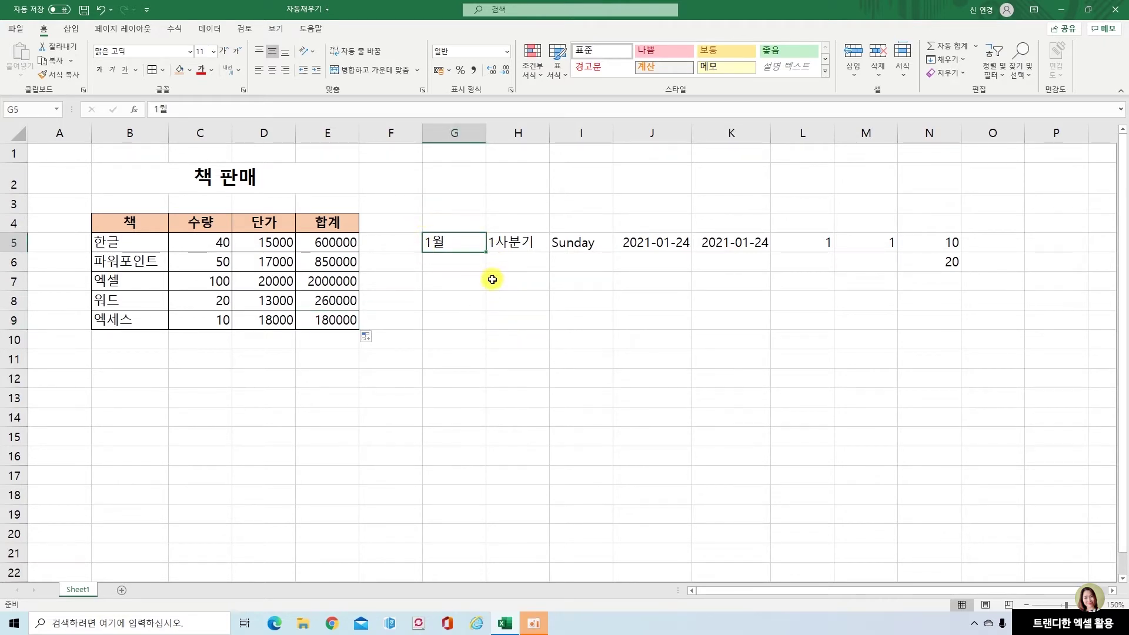
{"action": "left_click_drag", "start_coordinate": [486, 252], "coordinate": [481, 503]}
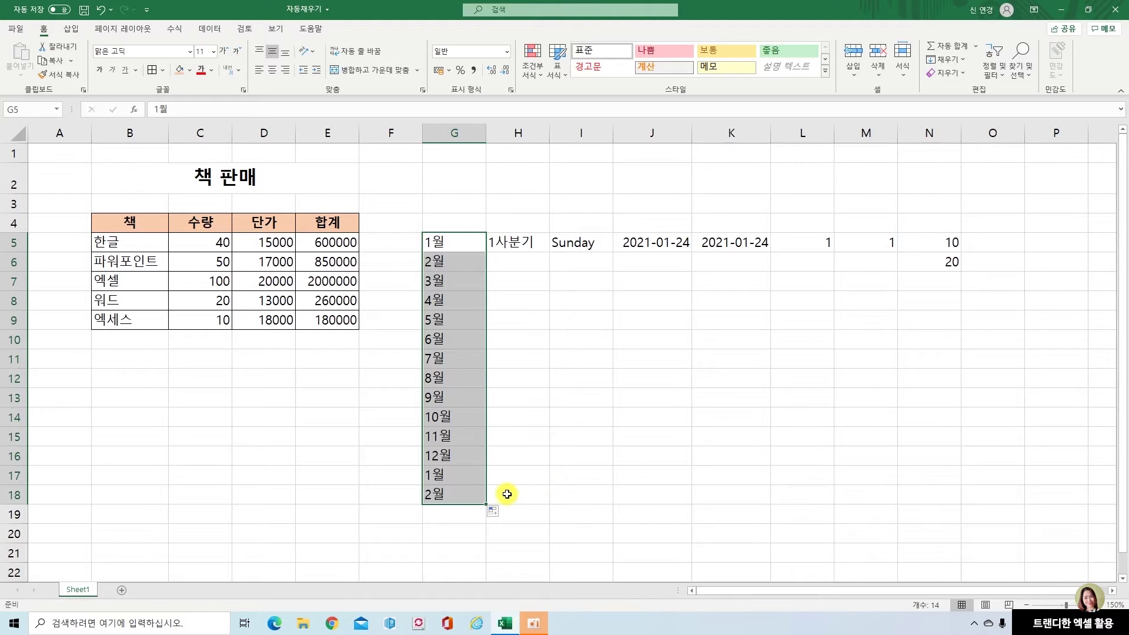
{"action": "left_click", "coordinate": [462, 458]}
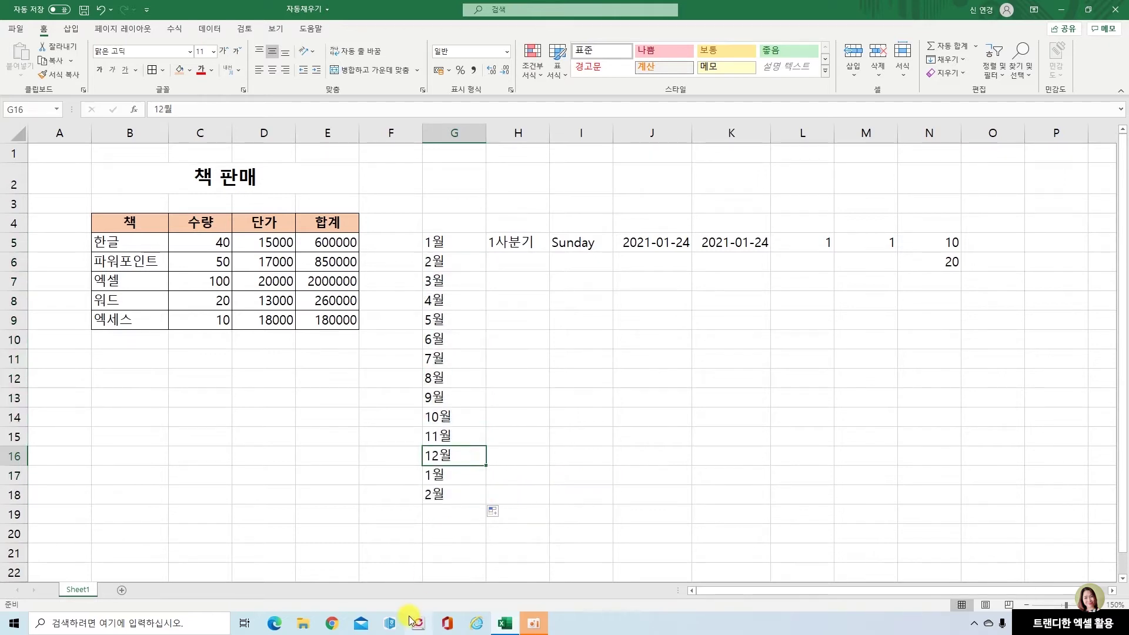
{"action": "left_click", "coordinate": [464, 478]}
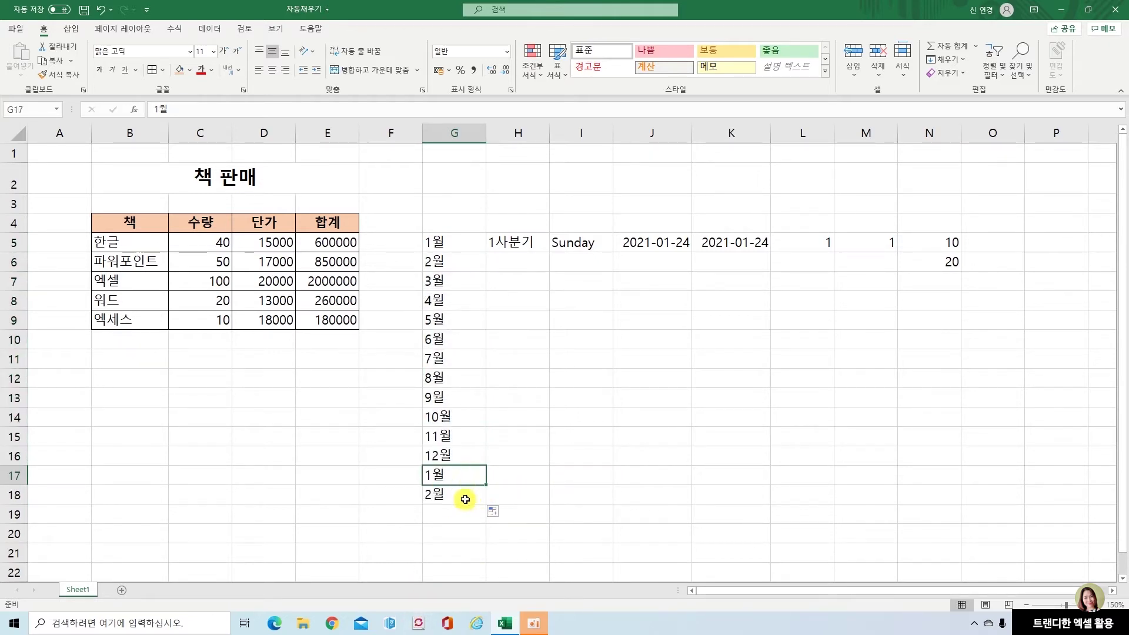
{"action": "left_click", "coordinate": [464, 497]}
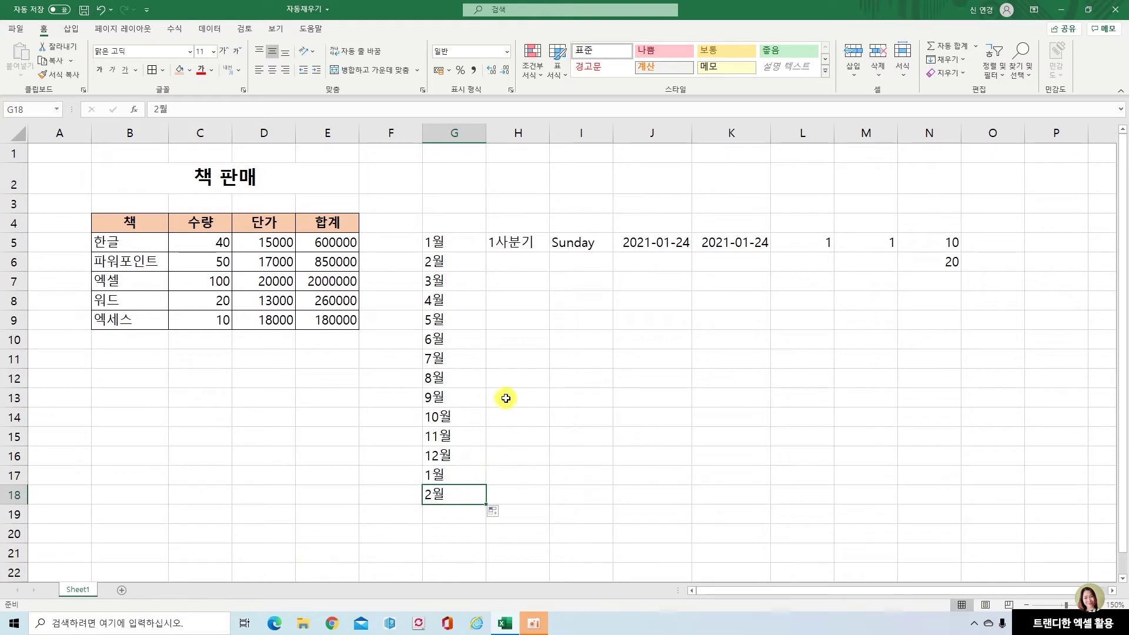
Fill H5:H16 with 1사분기–4사분기 repeating three times
{"action": "left_click", "coordinate": [533, 240]}
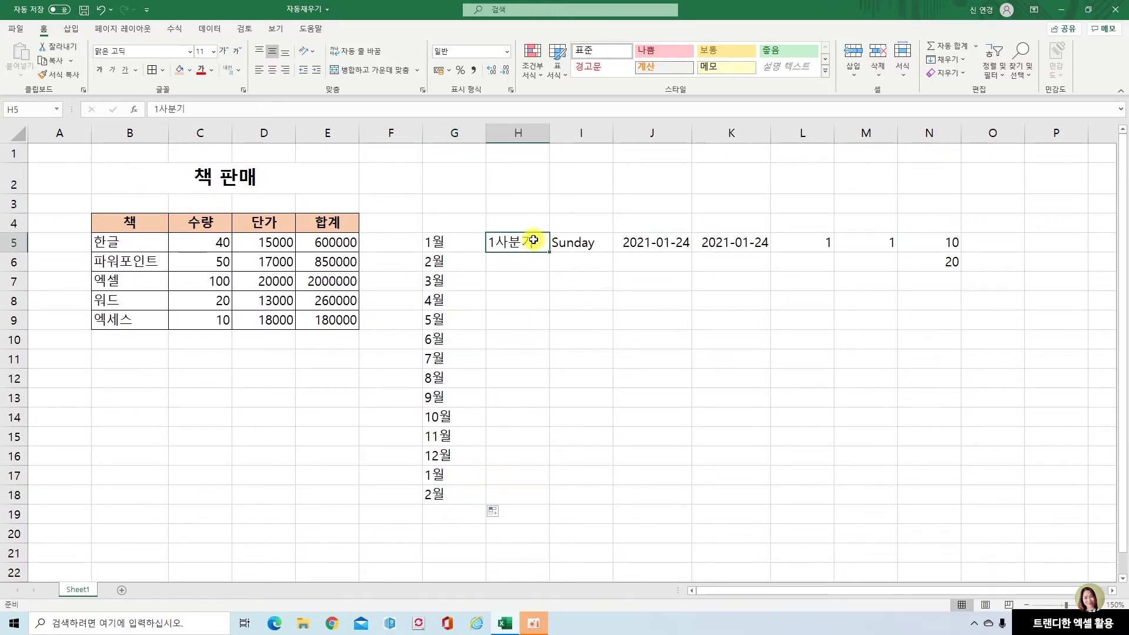
{"action": "left_click_drag", "start_coordinate": [549, 253], "coordinate": [547, 469]}
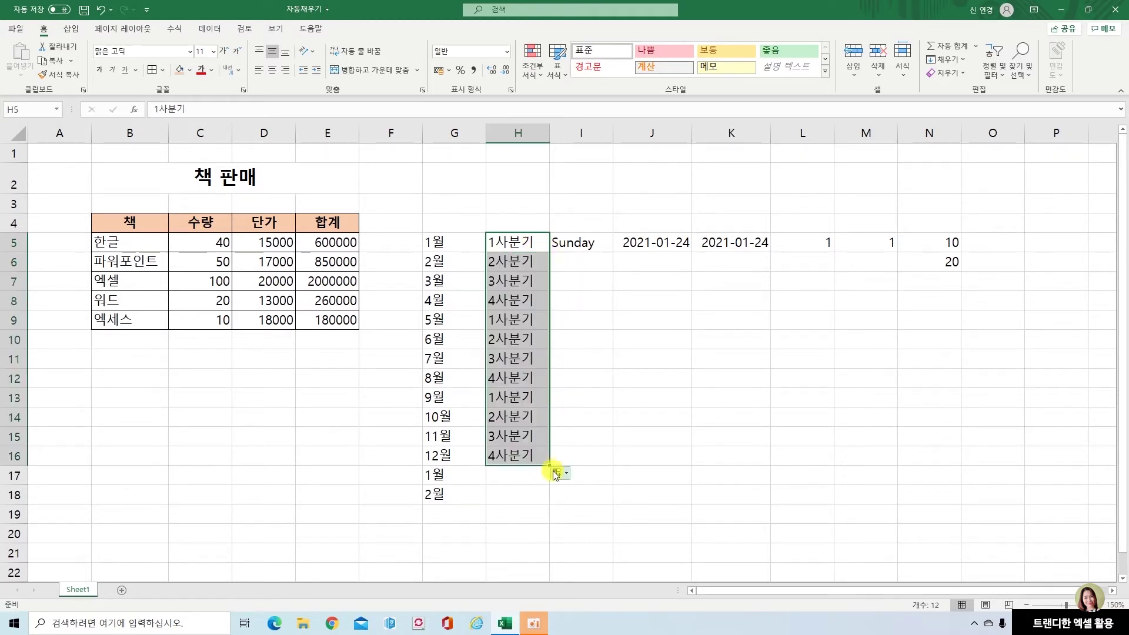
{"action": "left_click", "coordinate": [516, 264]}
{"action": "left_click", "coordinate": [517, 280]}
{"action": "left_click", "coordinate": [519, 299]}
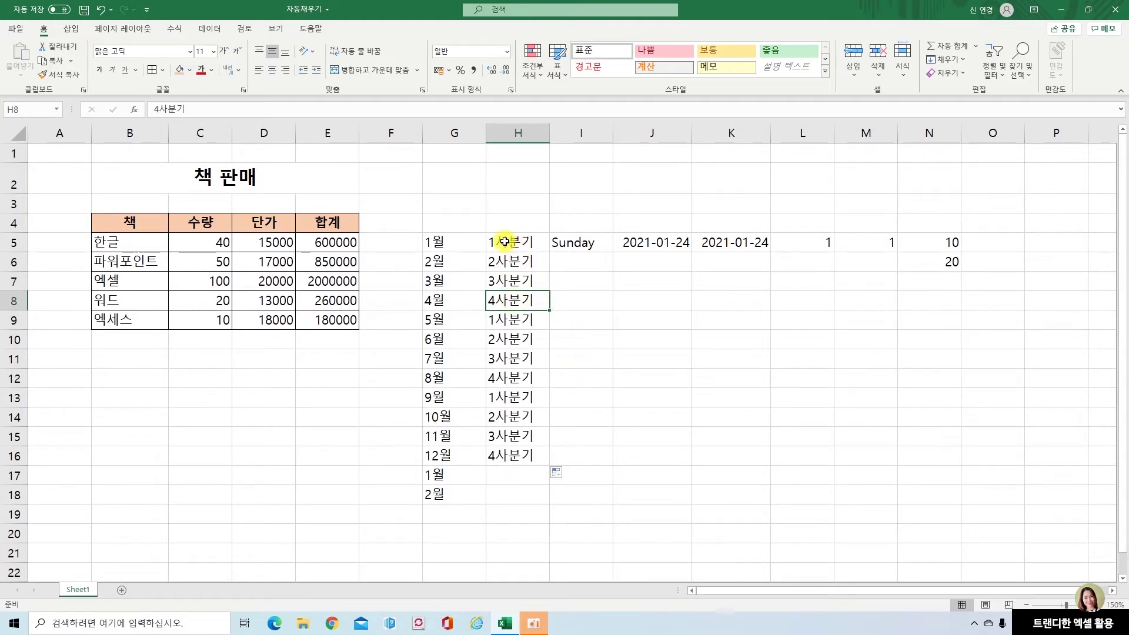
{"action": "left_click", "coordinate": [533, 318]}
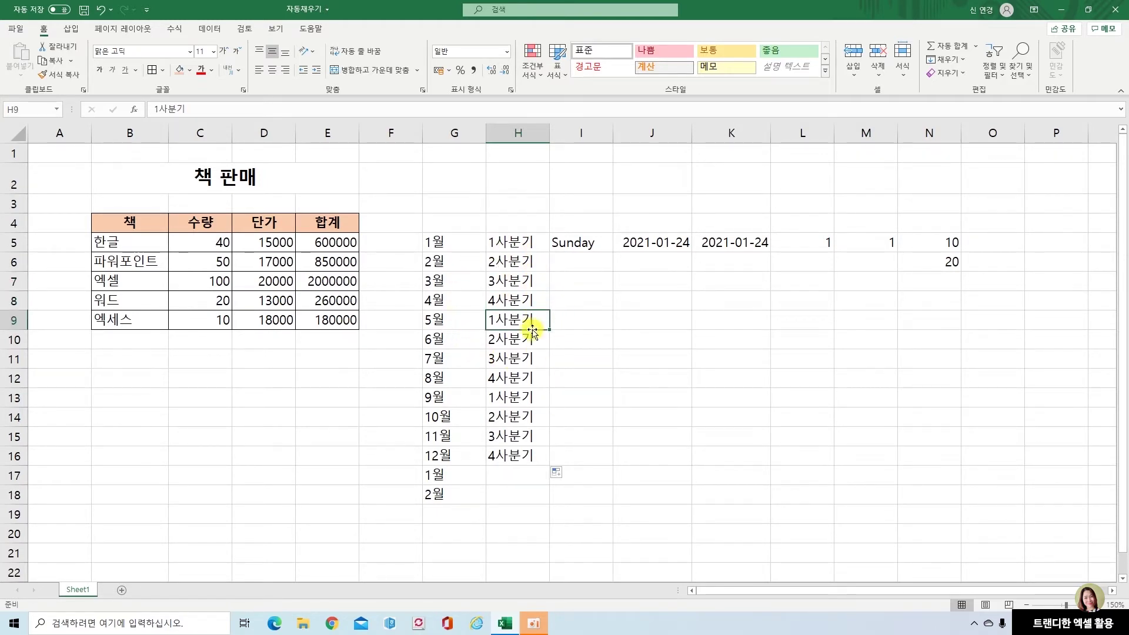
{"action": "left_click", "coordinate": [603, 247]}
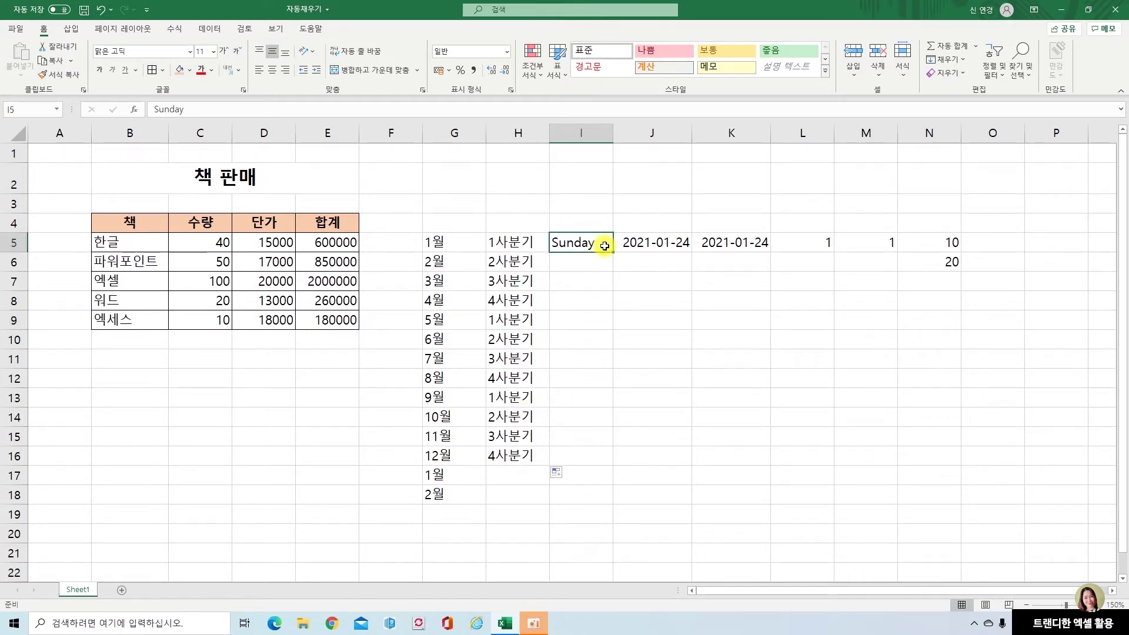
Fill I5:I19 with weekday names from Sunday through the next Sunday
{"action": "left_click_drag", "start_coordinate": [612, 251], "coordinate": [616, 517]}
{"action": "left_click", "coordinate": [588, 264]}
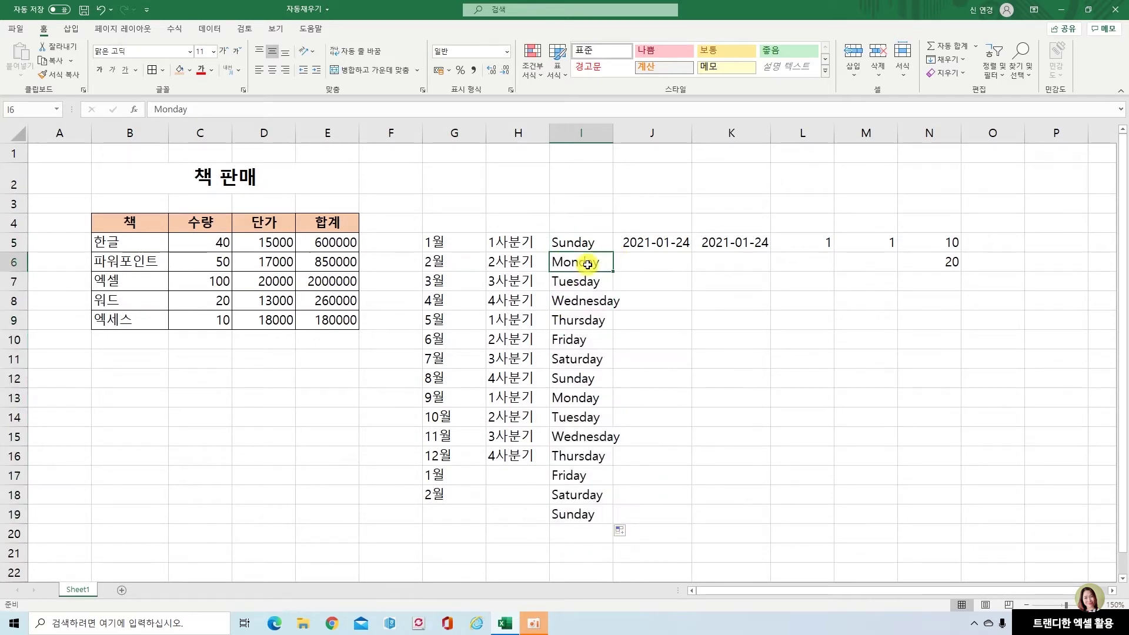
{"action": "left_click", "coordinate": [586, 281]}
{"action": "left_click", "coordinate": [585, 300]}
{"action": "left_click", "coordinate": [583, 322]}
{"action": "left_click", "coordinate": [581, 346]}
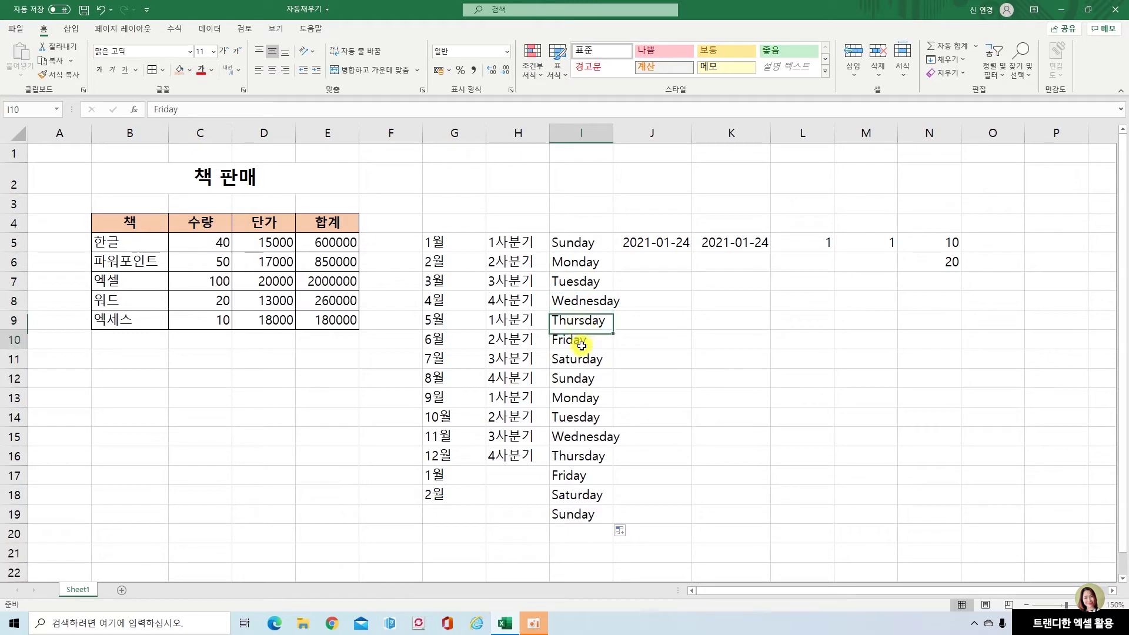
{"action": "left_click", "coordinate": [582, 356]}
{"action": "left_click", "coordinate": [584, 378]}
{"action": "left_click", "coordinate": [589, 402]}
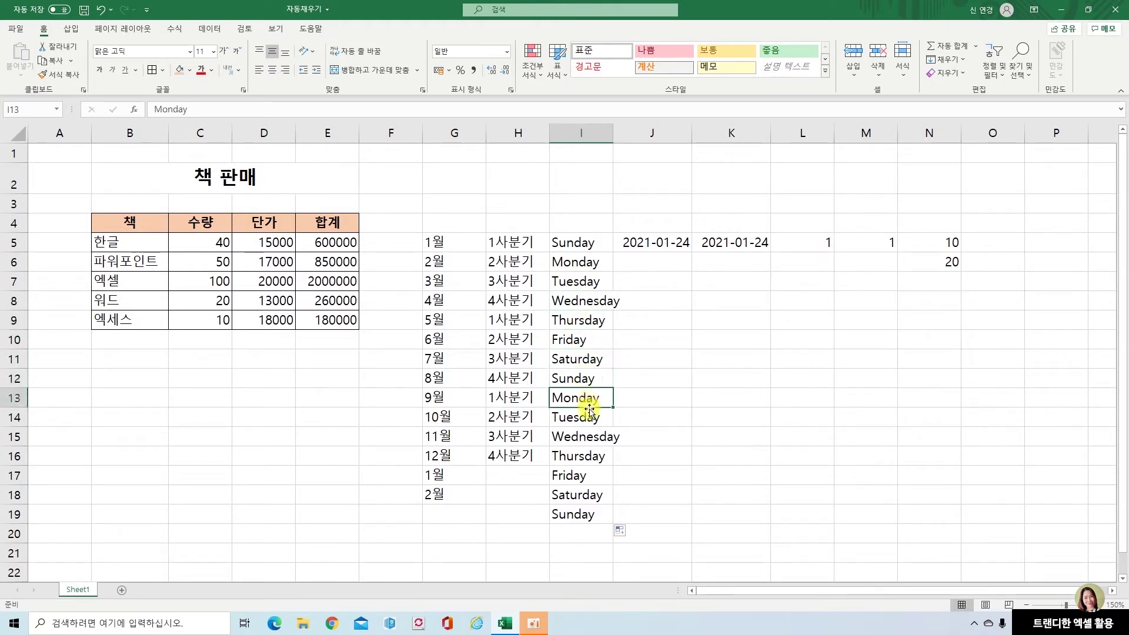
{"action": "left_click", "coordinate": [581, 379]}
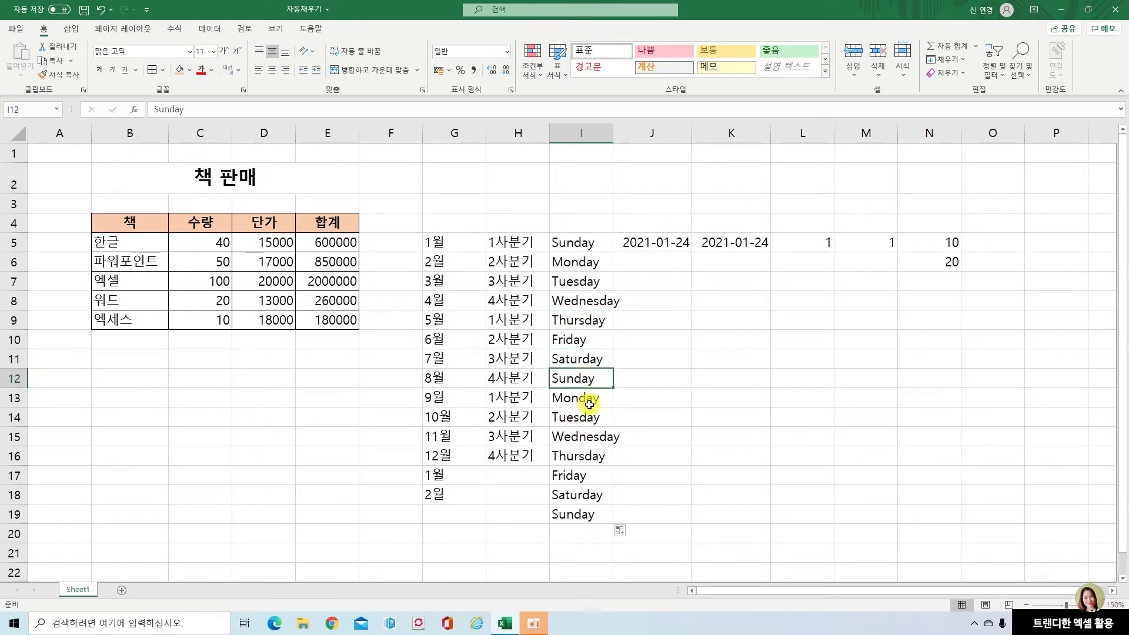
{"action": "left_click", "coordinate": [589, 404]}
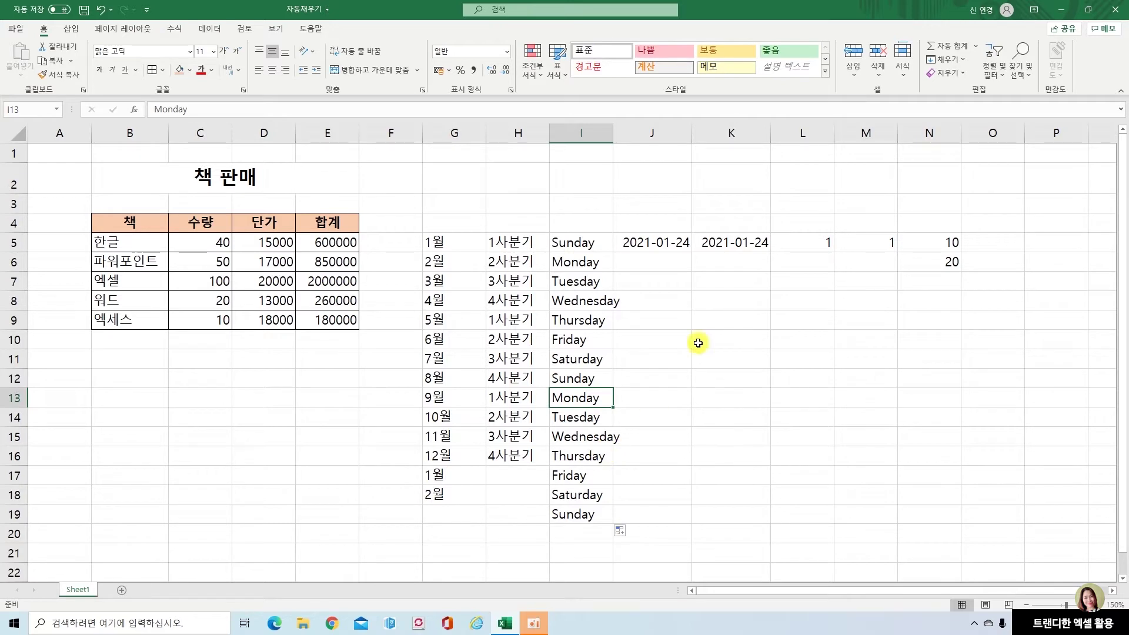
Fill J5:J18 with daily dates from 2021-01-24 to 2021-02-06
{"action": "left_click", "coordinate": [674, 244]}
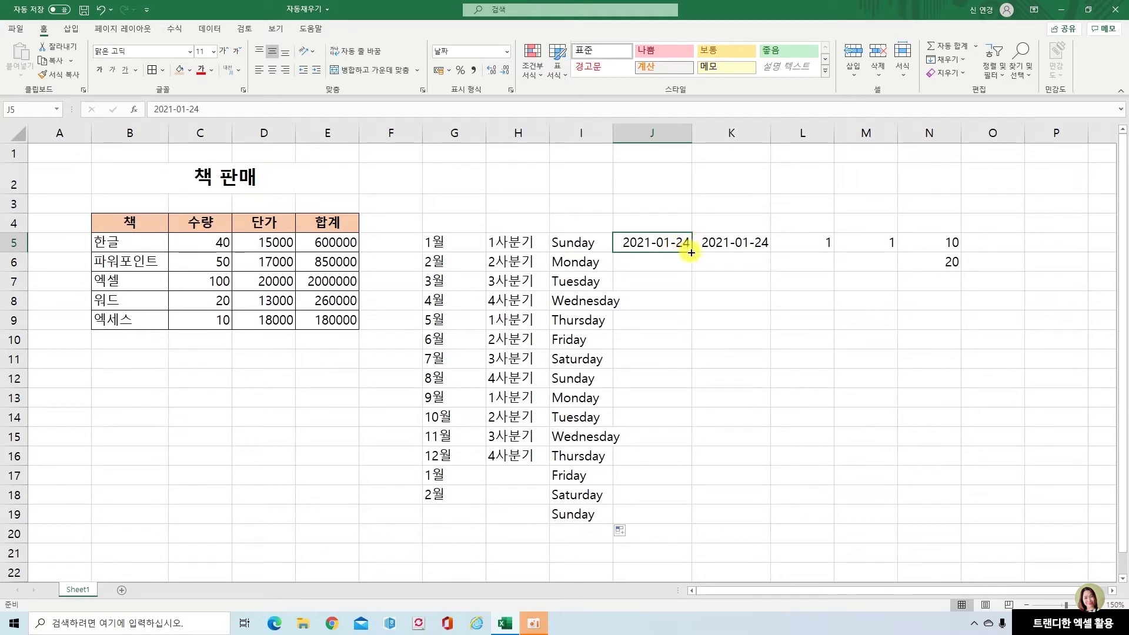
{"action": "left_click_drag", "start_coordinate": [687, 249], "coordinate": [685, 508]}
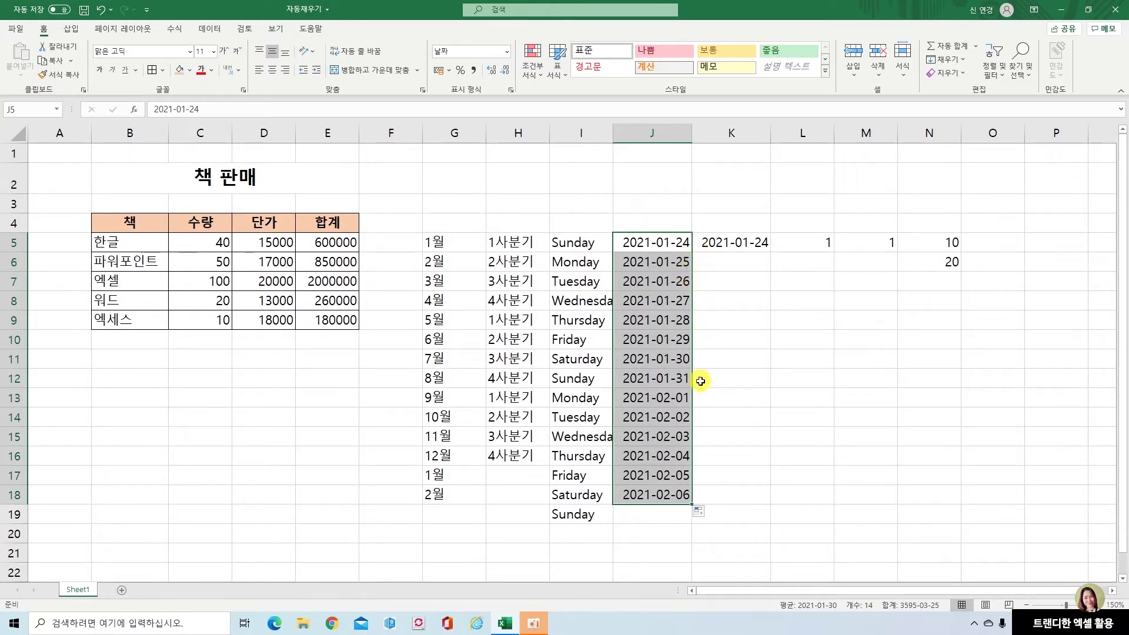
{"action": "left_click", "coordinate": [665, 400]}
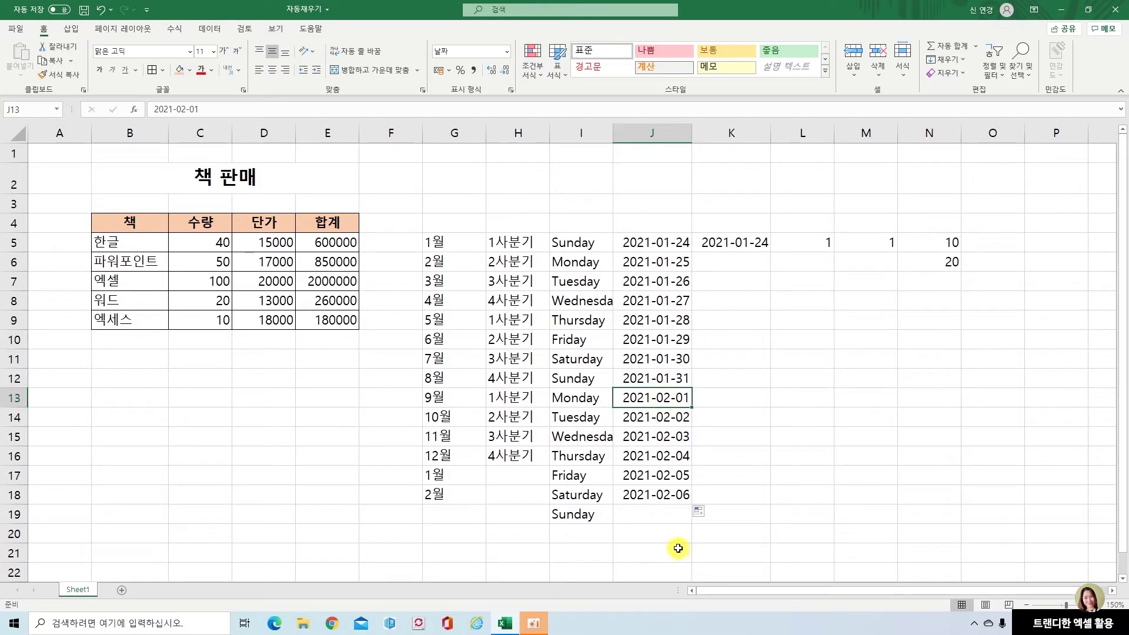
{"action": "left_click", "coordinate": [758, 243]}
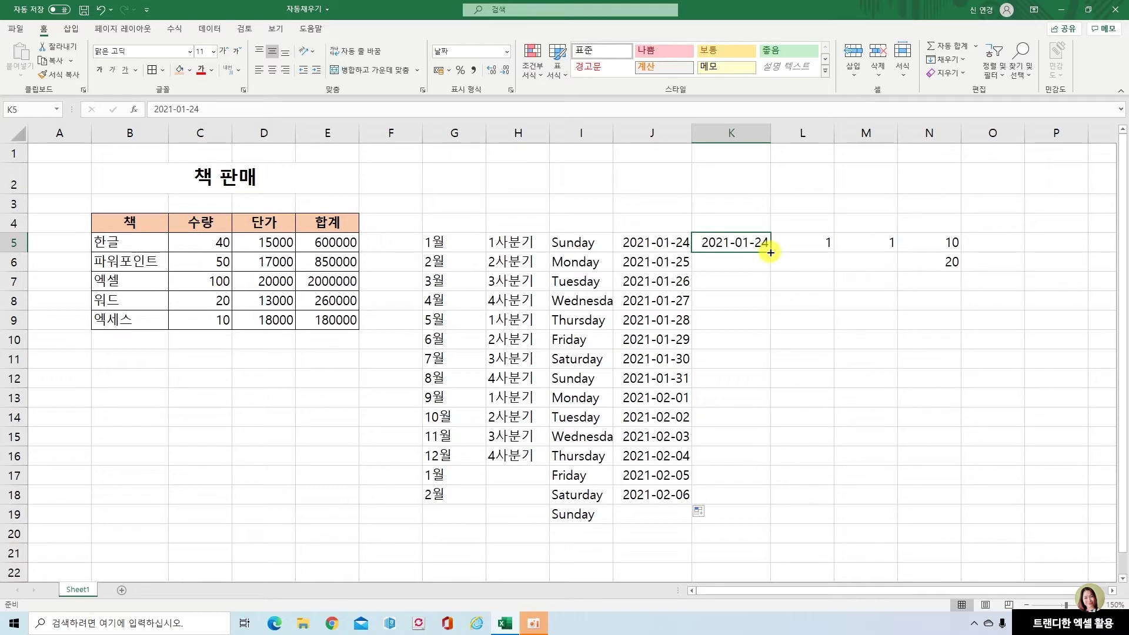
Fill K5:K18 with monthly dates 2021-01-24 to 2022-02-24 using 월 단위 채우기
{"action": "left_click_drag", "start_coordinate": [770, 252], "coordinate": [764, 508]}
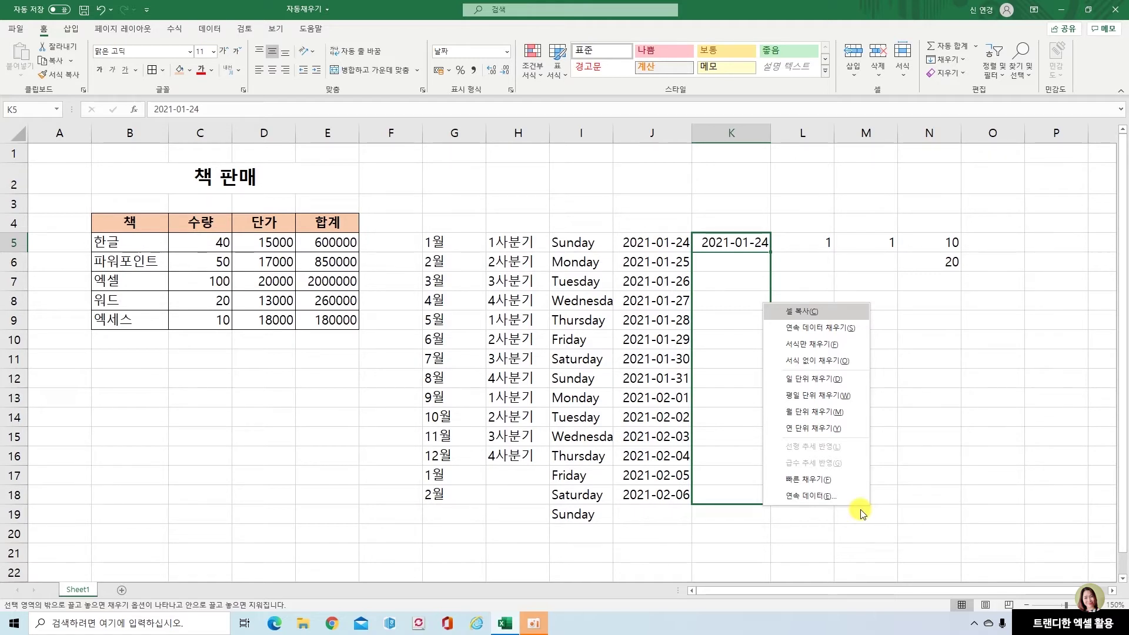
{"action": "left_click", "coordinate": [820, 421]}
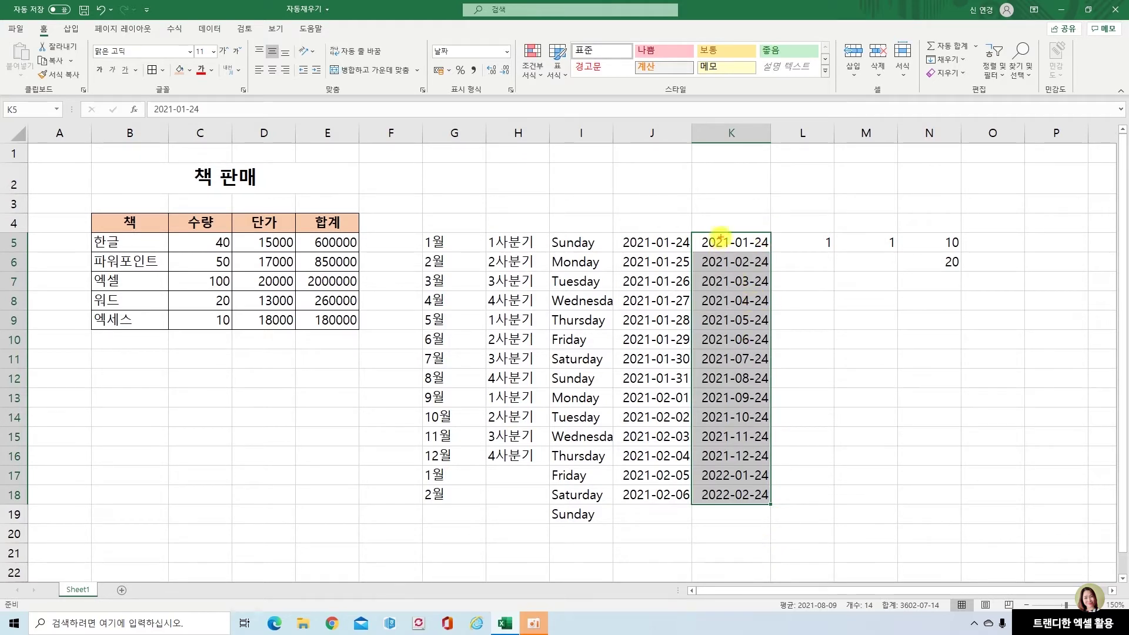
{"action": "mouse_move", "coordinate": [728, 225]}
{"action": "left_mouse_down"}
{"action": "mouse_move", "coordinate": [747, 309]}
{"action": "mouse_move", "coordinate": [756, 528]}
{"action": "left_mouse_up"}
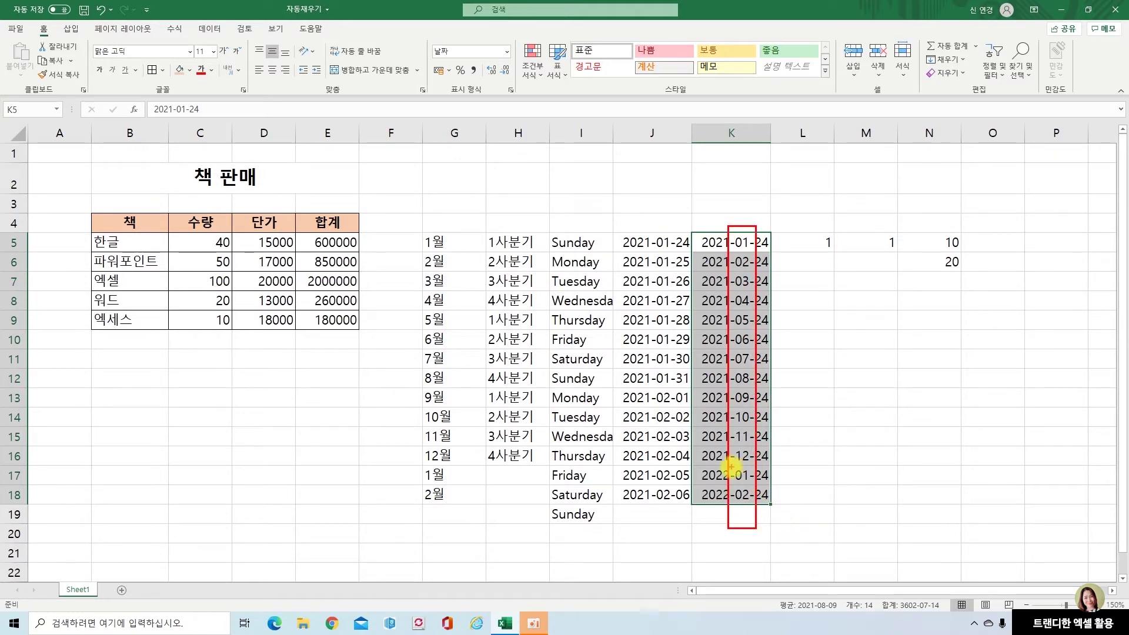
{"action": "left_click_drag", "start_coordinate": [730, 464], "coordinate": [753, 467]}
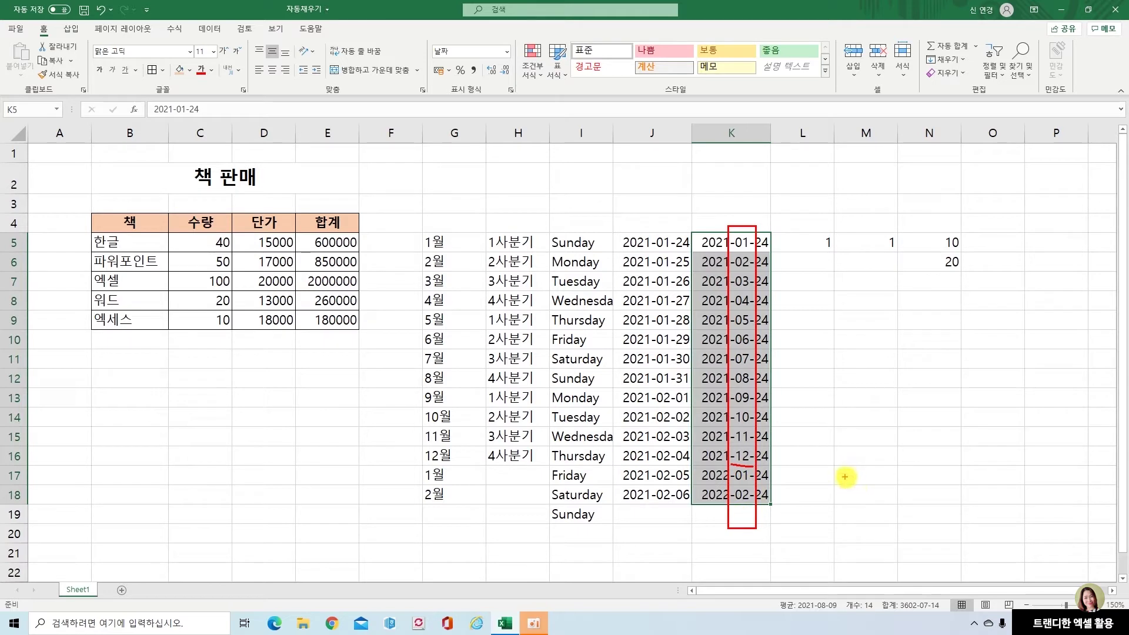
{"action": "left_click", "coordinate": [715, 357]}
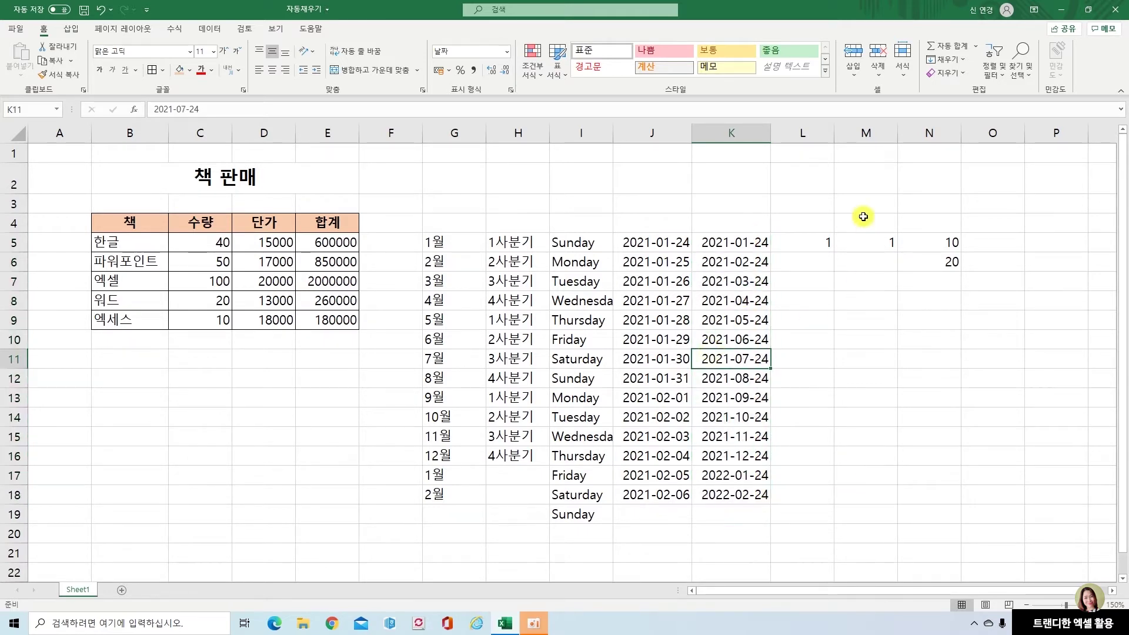
{"action": "left_click", "coordinate": [822, 245]}
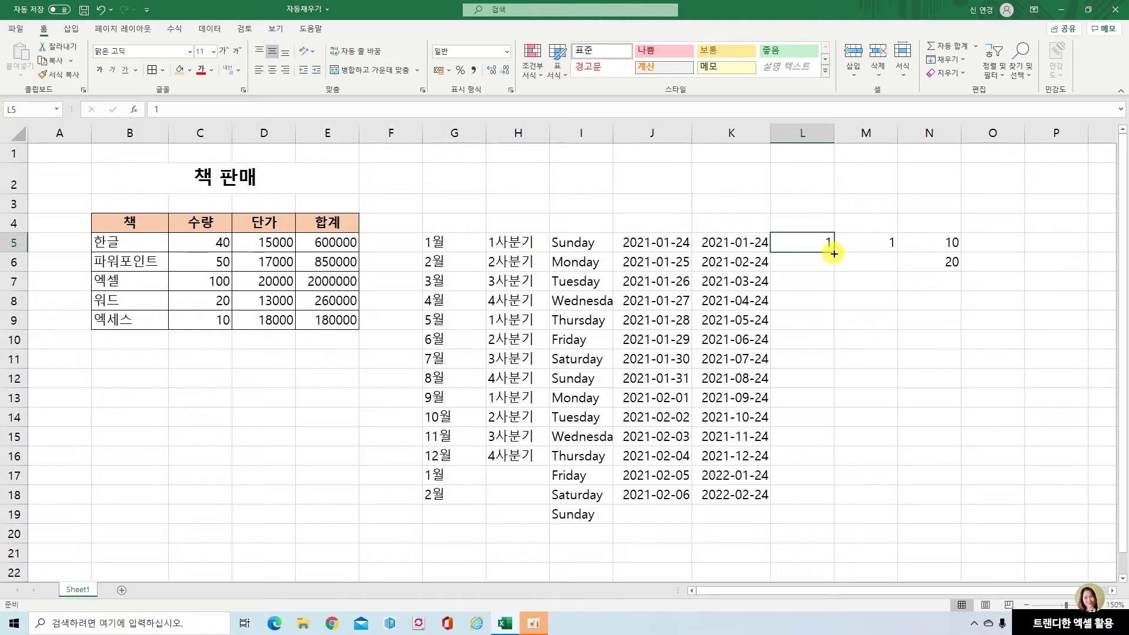
Copy 1 down L5:L18, and fill M5:M18 with 1–14 using 연속 데이터 채우기
{"action": "left_click_drag", "start_coordinate": [834, 254], "coordinate": [838, 500]}
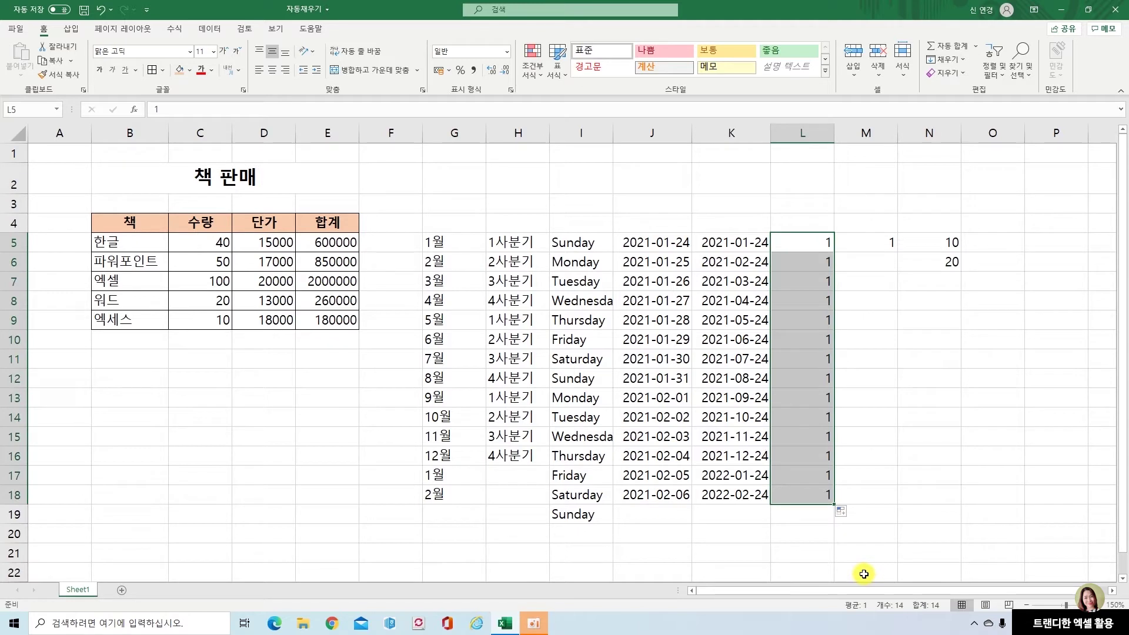
{"action": "left_click", "coordinate": [867, 334]}
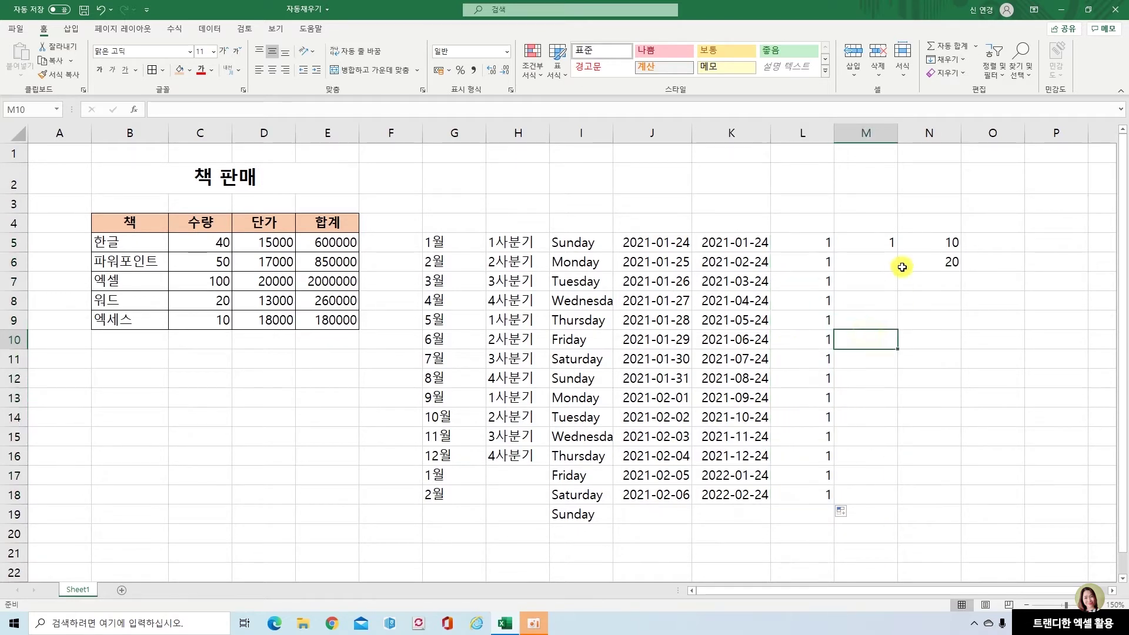
{"action": "left_click", "coordinate": [888, 246]}
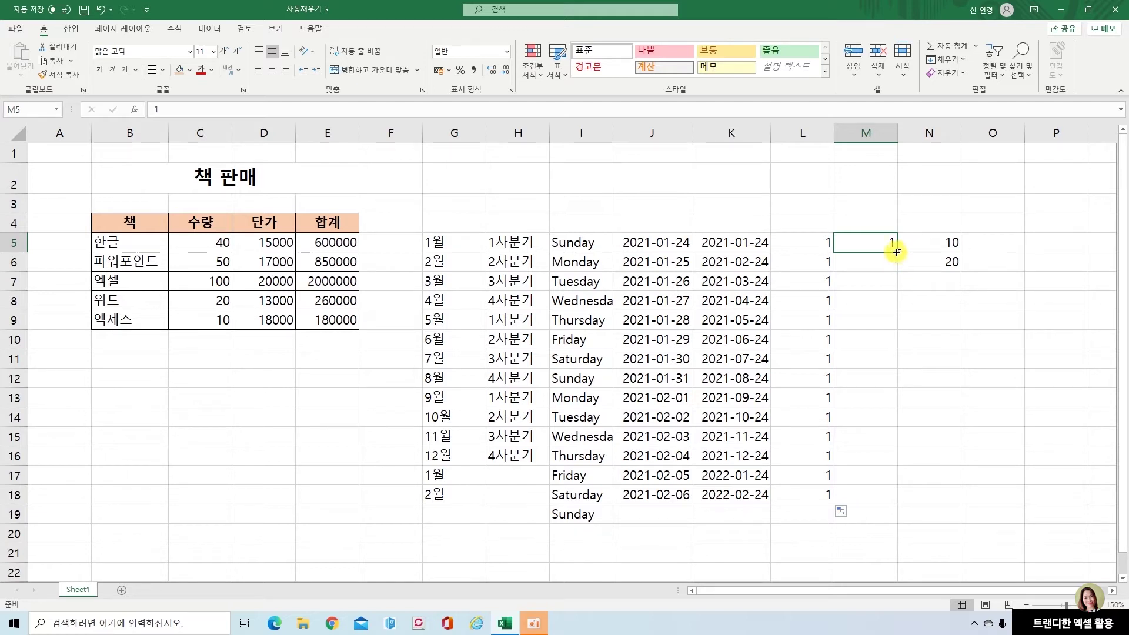
{"action": "left_click_drag", "start_coordinate": [897, 252], "coordinate": [896, 504]}
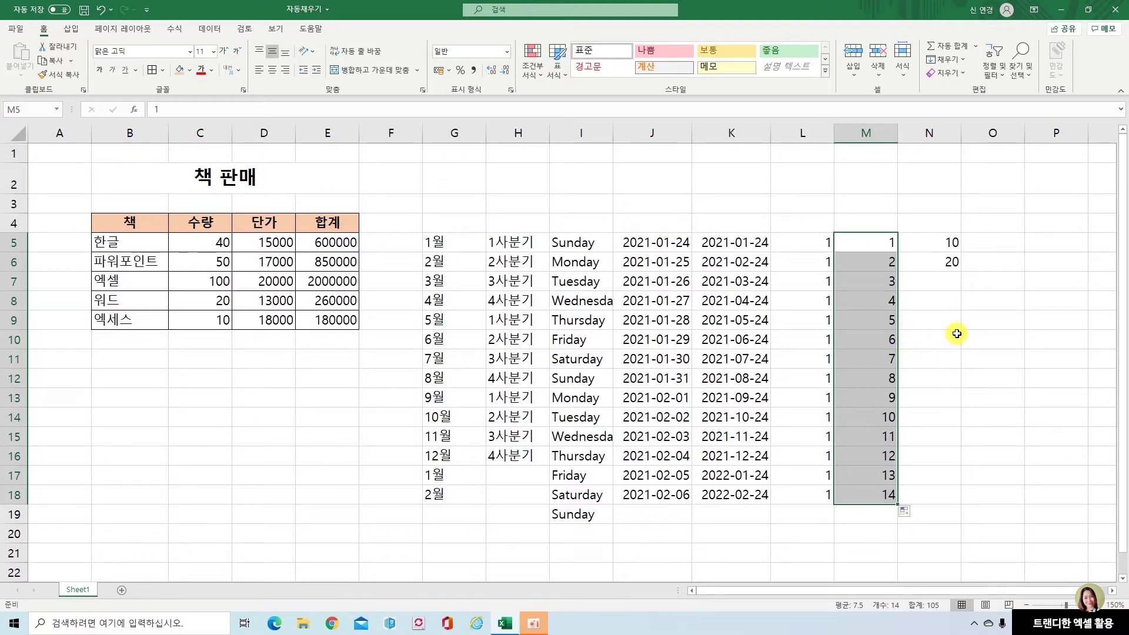
{"action": "key", "text": "ctrl+z"}
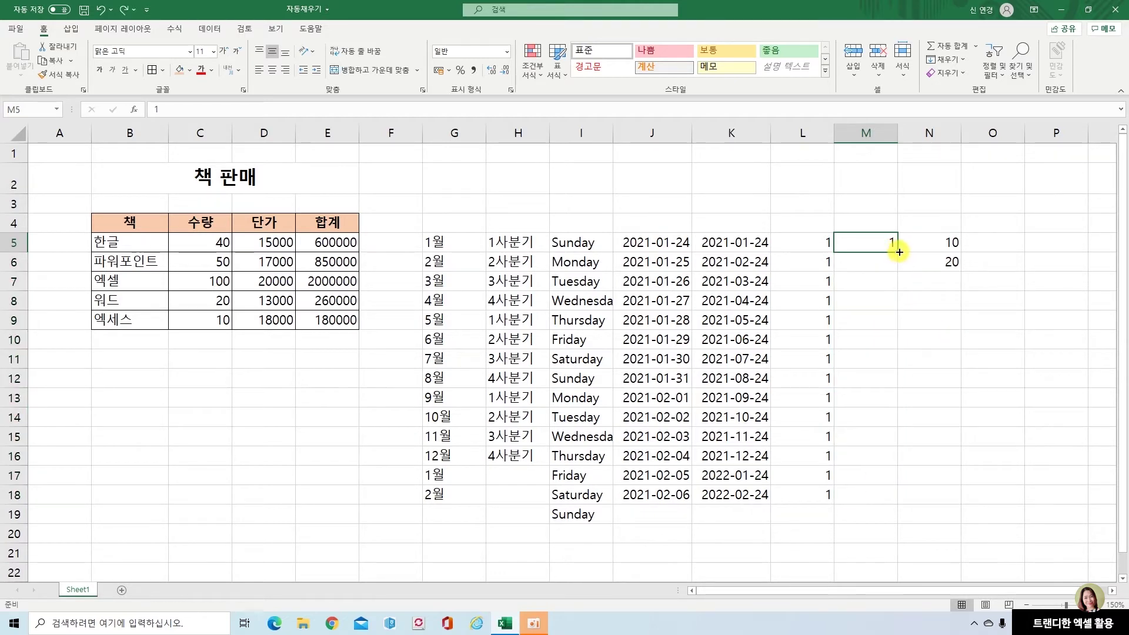
{"action": "left_click_drag", "start_coordinate": [900, 252], "coordinate": [903, 505]}
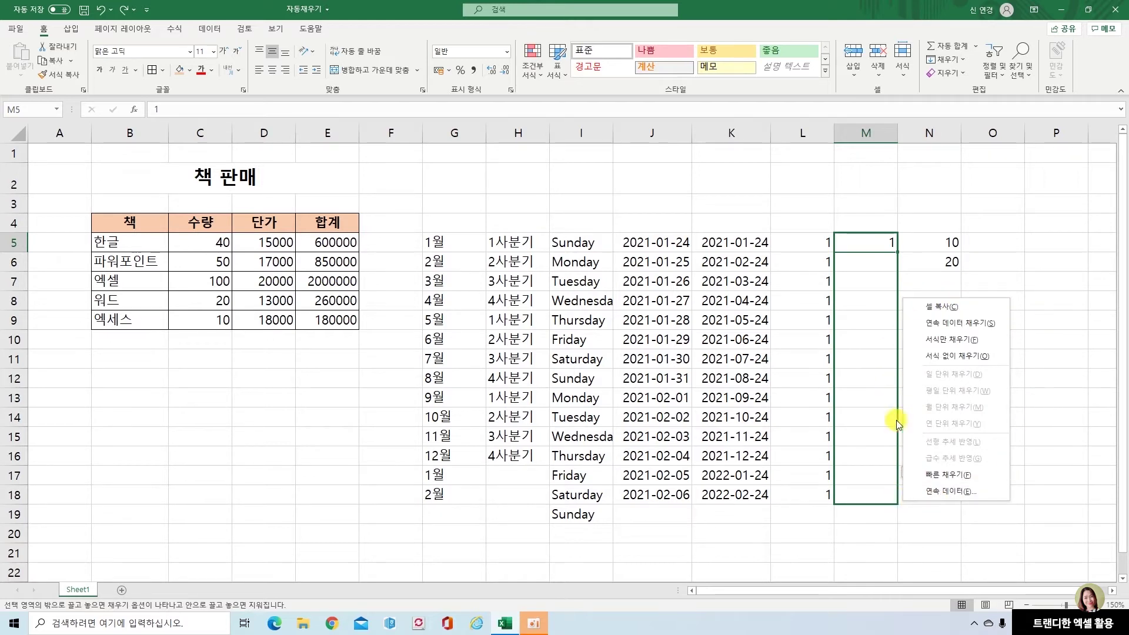
{"action": "left_click", "coordinate": [980, 325]}
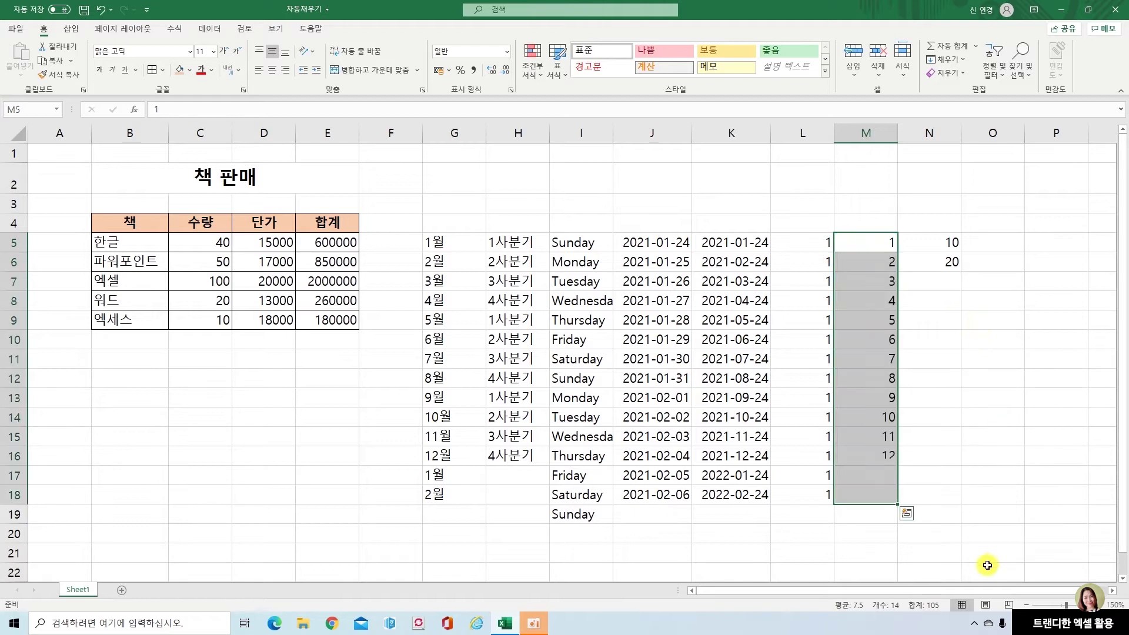
{"action": "left_click", "coordinate": [871, 521]}
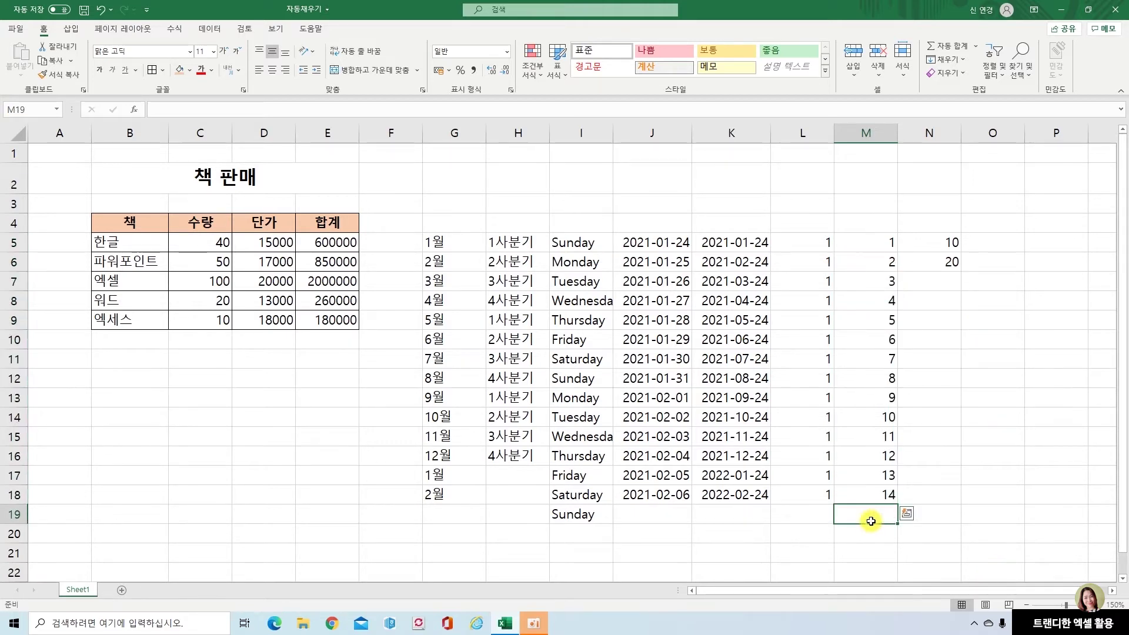
Extend the seeds 10 and 20 in N5:N6 down to N18, reaching 140
{"action": "left_click", "coordinate": [927, 243]}
{"action": "left_click", "coordinate": [933, 263]}
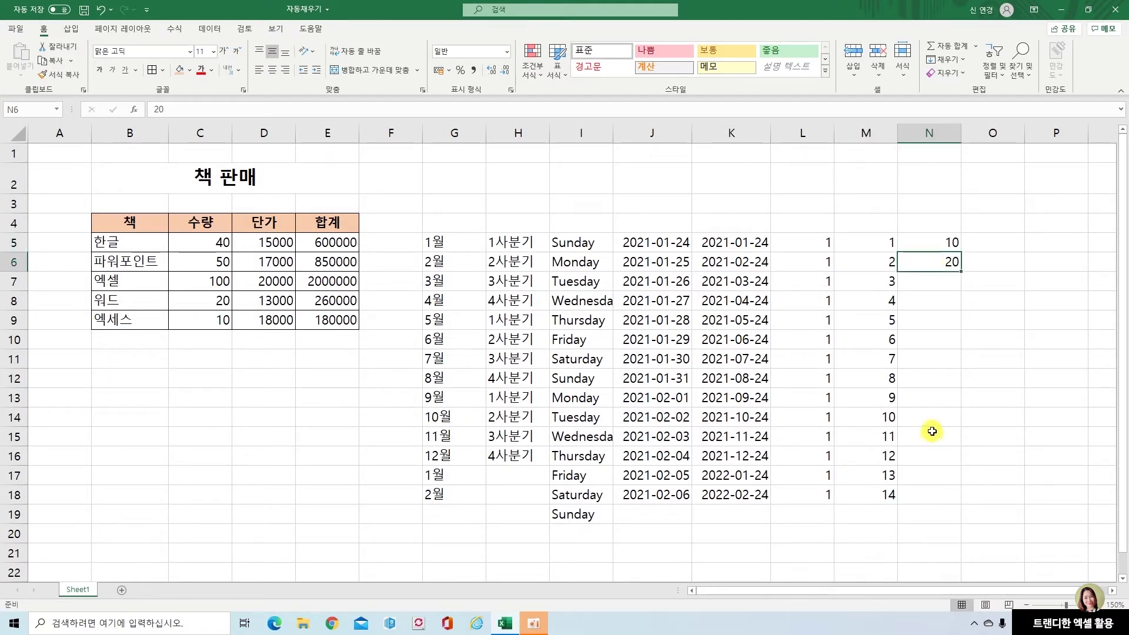
{"action": "left_click", "coordinate": [929, 241]}
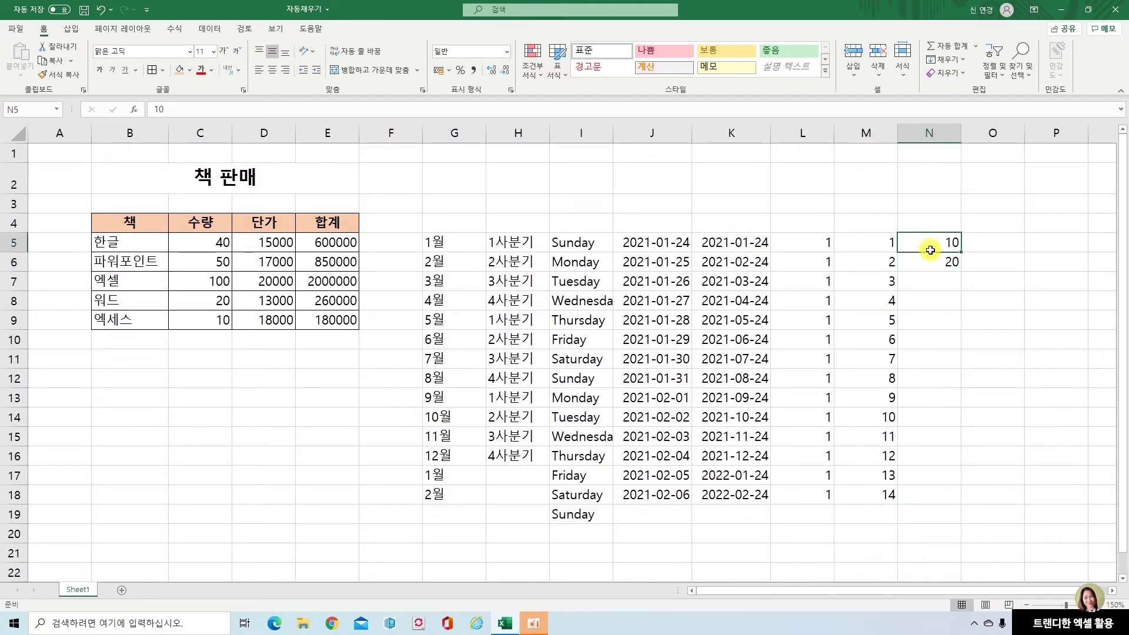
{"action": "left_click_drag", "start_coordinate": [931, 251], "coordinate": [931, 261]}
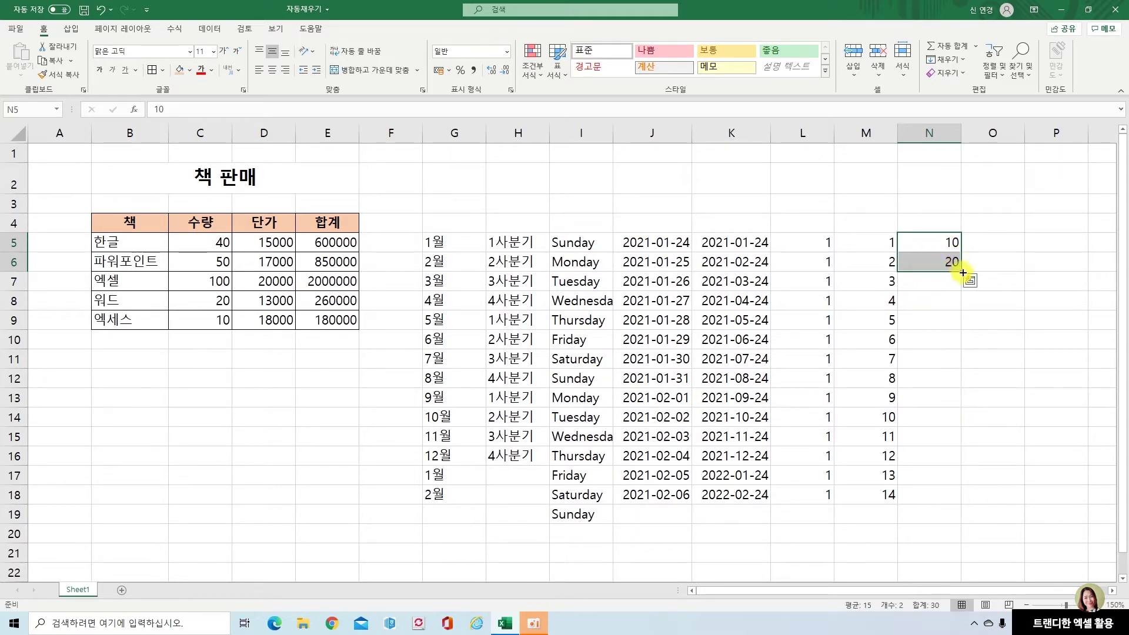
{"action": "left_click_drag", "start_coordinate": [963, 272], "coordinate": [961, 508]}
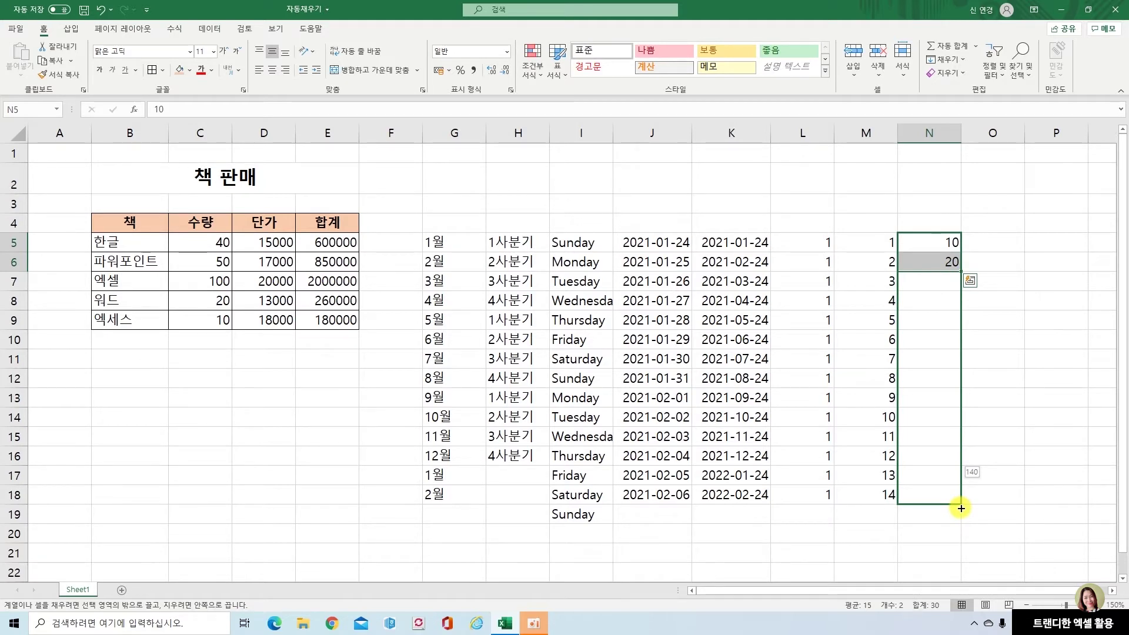
{"action": "left_click_drag", "start_coordinate": [960, 509], "coordinate": [961, 508]}
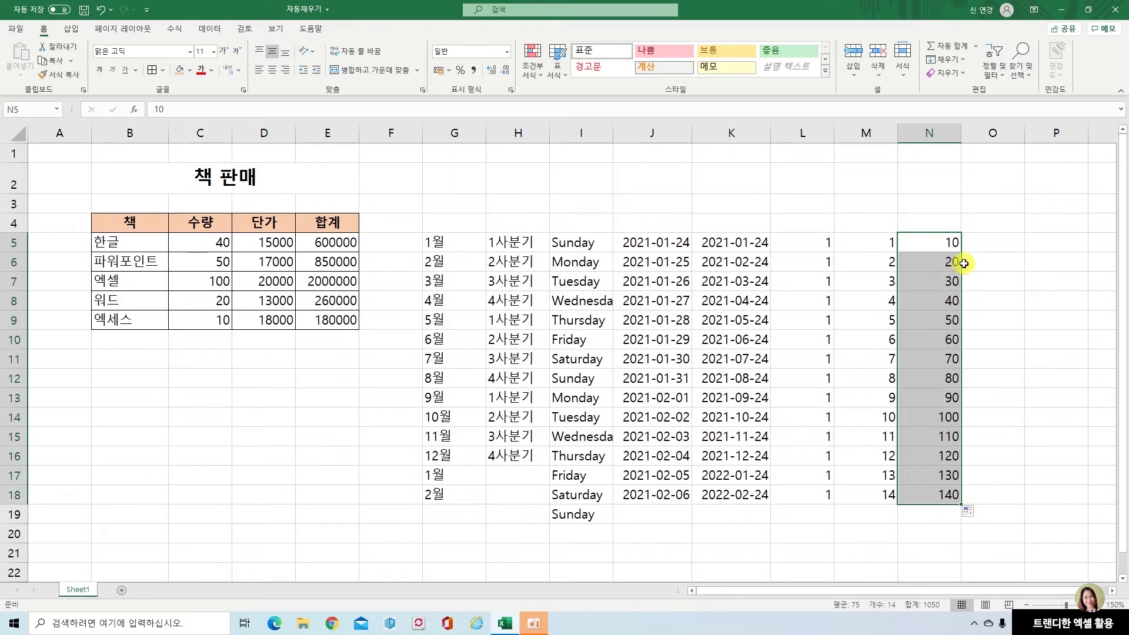
{"action": "left_click", "coordinate": [995, 299]}
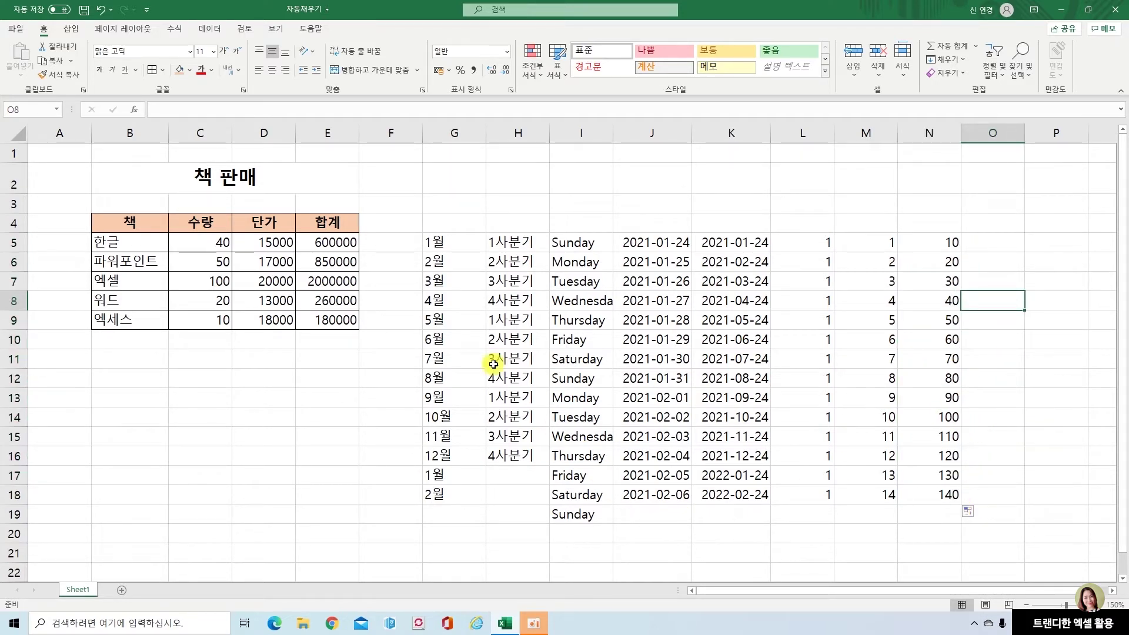
Clear the previously filled series below row 5 in columns G through N
{"action": "left_click_drag", "start_coordinate": [438, 262], "coordinate": [991, 515]}
{"action": "key", "text": "Delete"}
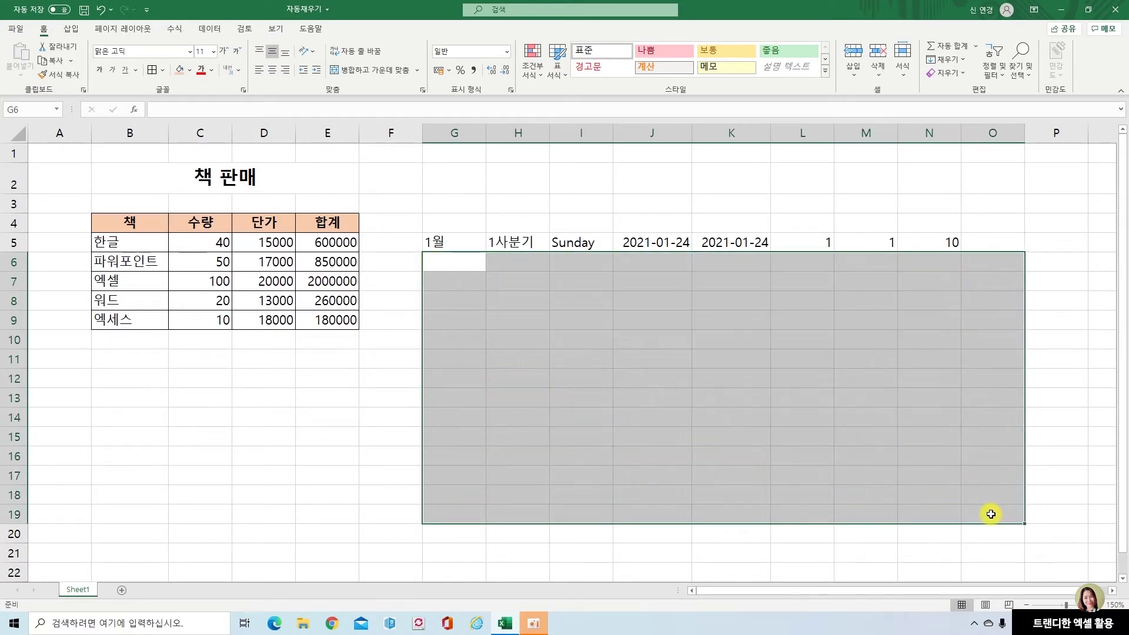
{"action": "left_click", "coordinate": [846, 556]}
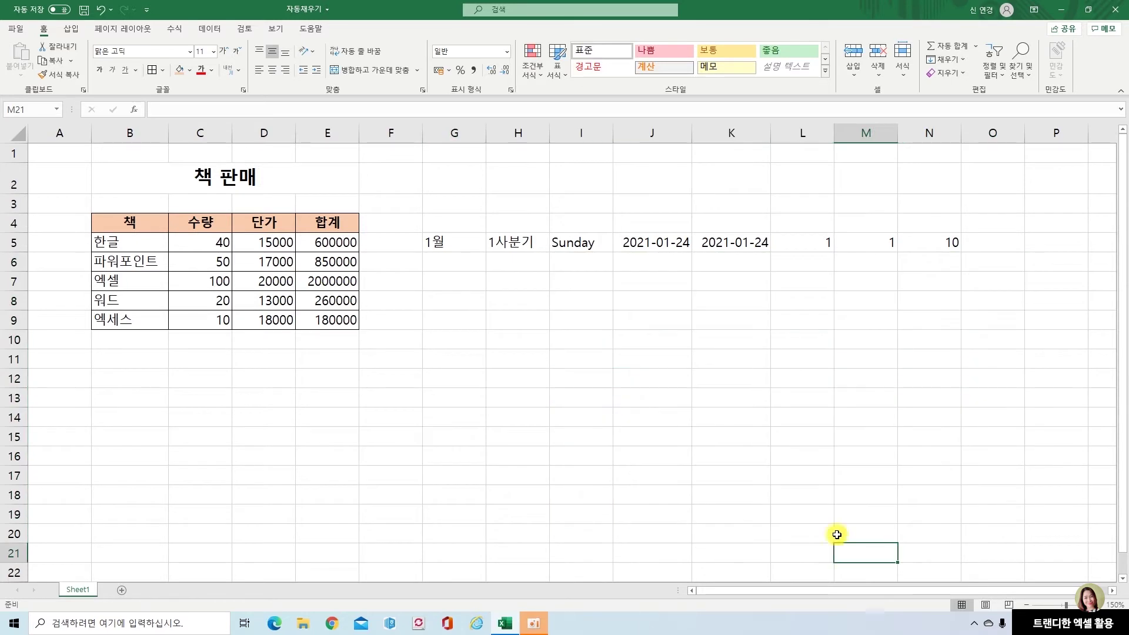
Autofill the G5:N5 starter values down to row 21 in one drag
{"action": "left_click_drag", "start_coordinate": [454, 245], "coordinate": [937, 241]}
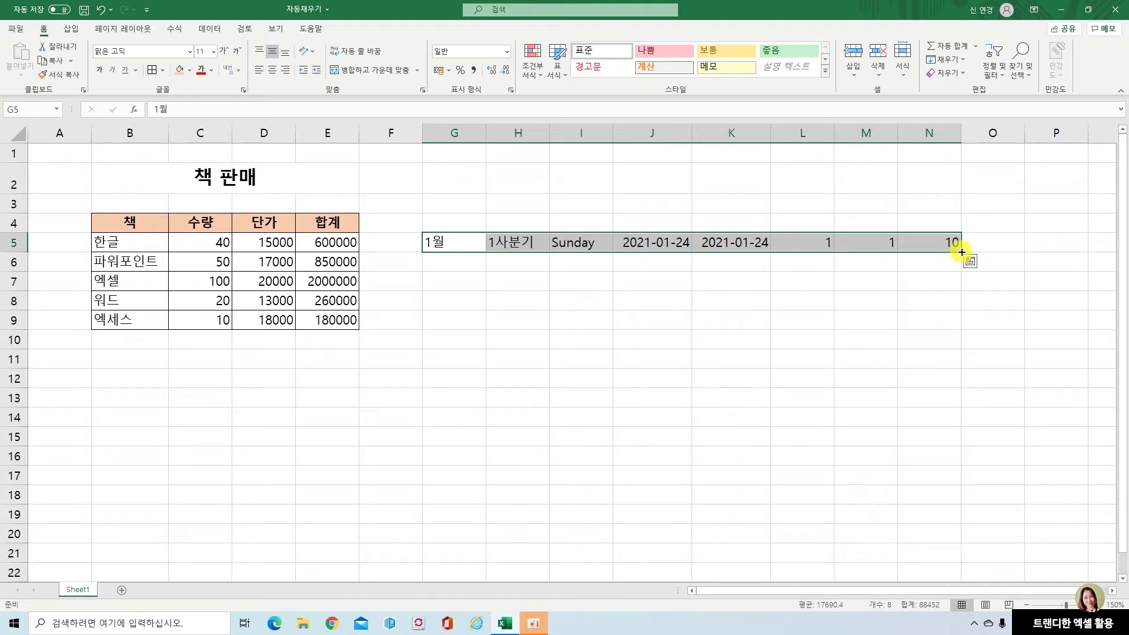
{"action": "left_click_drag", "start_coordinate": [961, 253], "coordinate": [941, 557]}
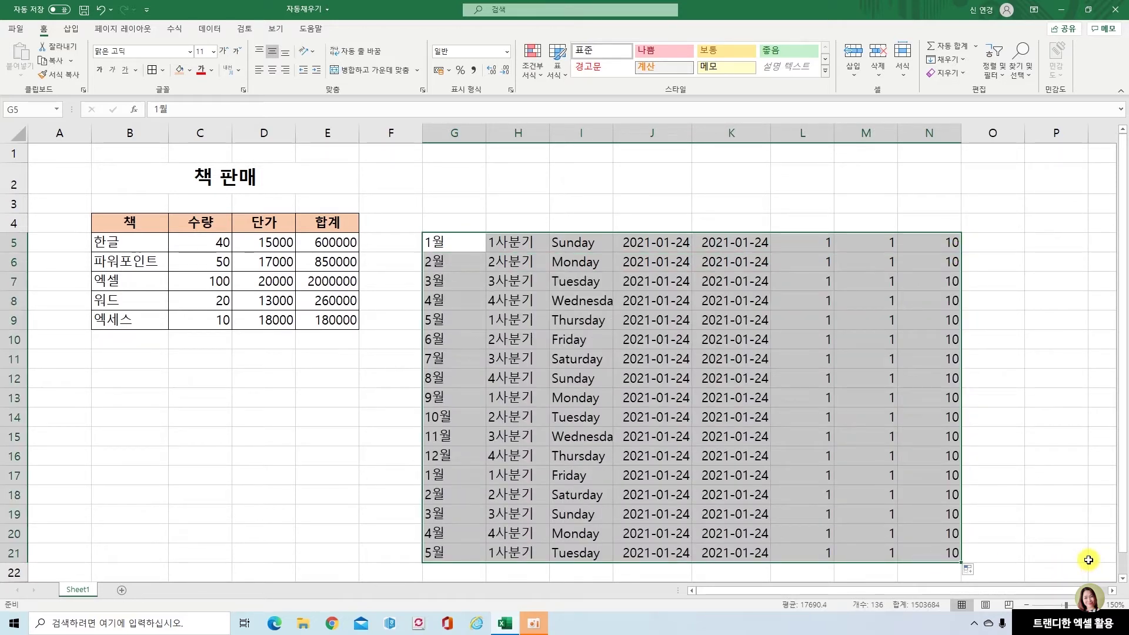
{"action": "left_click", "coordinate": [1050, 544]}
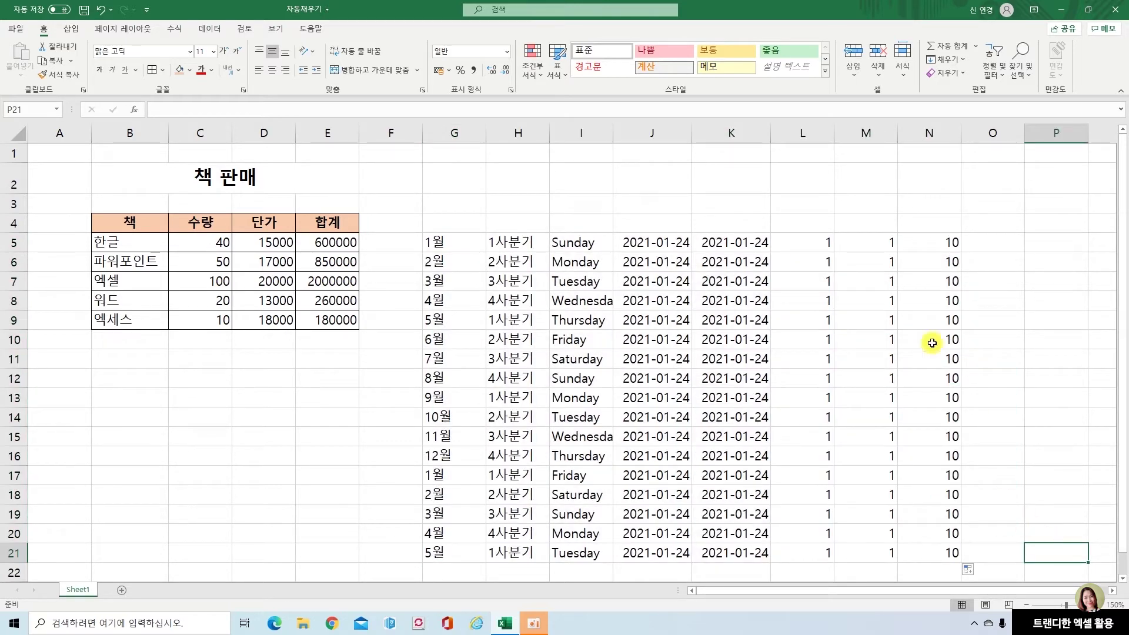
Refill K5:K21 with monthly dates 2021-01-24 to 2022-05-24 via 월 단위 채우기
{"action": "left_click", "coordinate": [812, 245]}
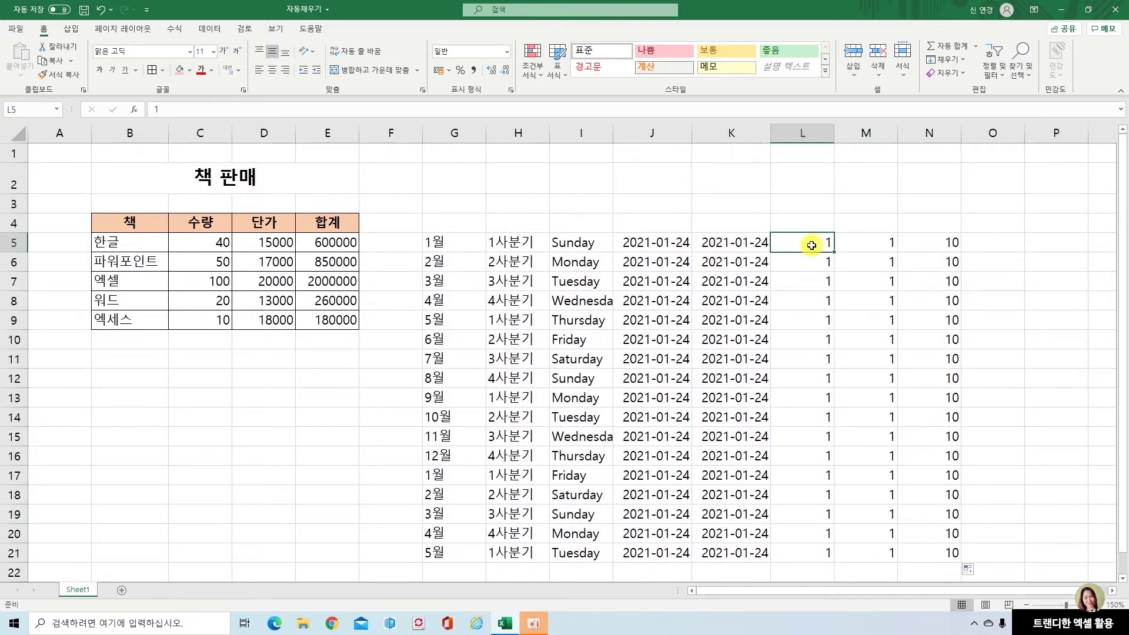
{"action": "left_click", "coordinate": [713, 242]}
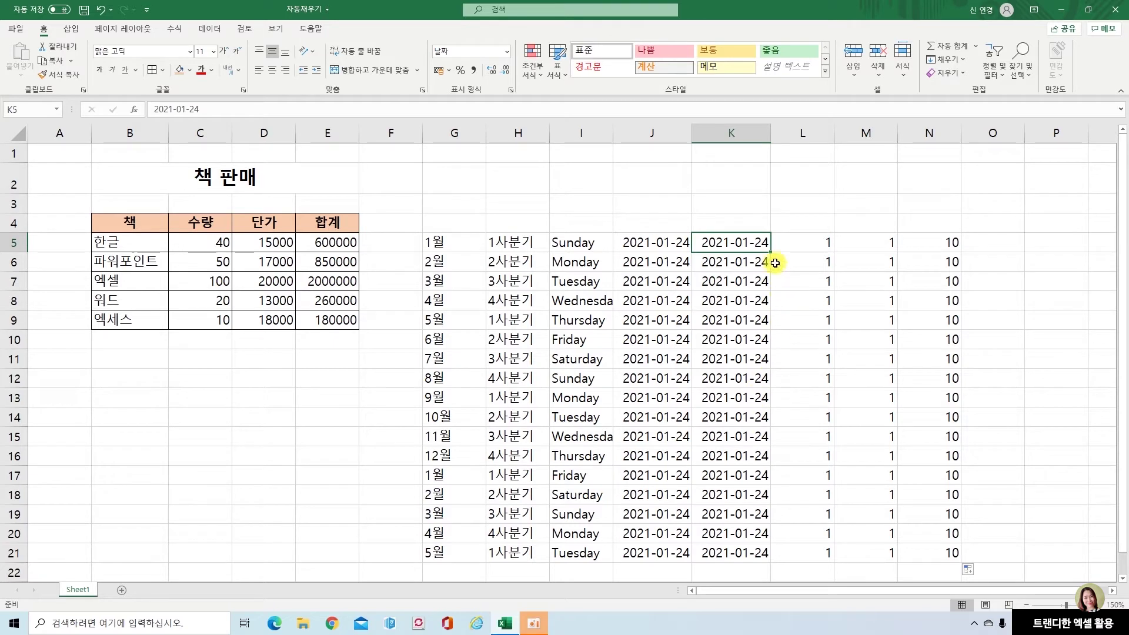
{"action": "left_click_drag", "start_coordinate": [770, 253], "coordinate": [757, 562]}
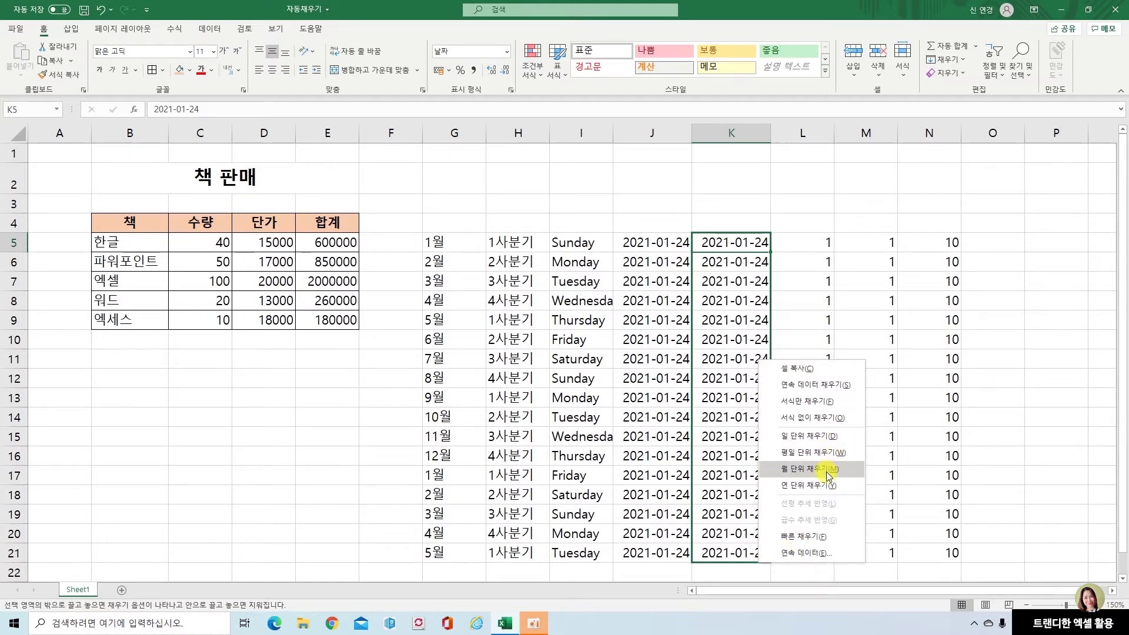
{"action": "left_click", "coordinate": [827, 476]}
{"action": "left_click", "coordinate": [1042, 333]}
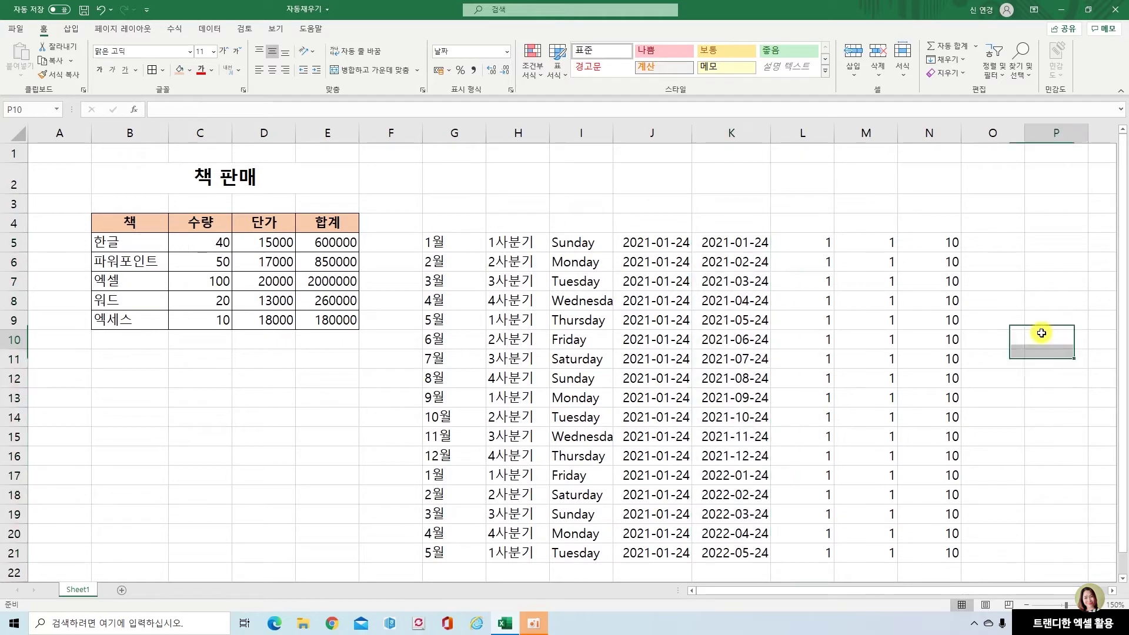
{"action": "left_click", "coordinate": [879, 240]}
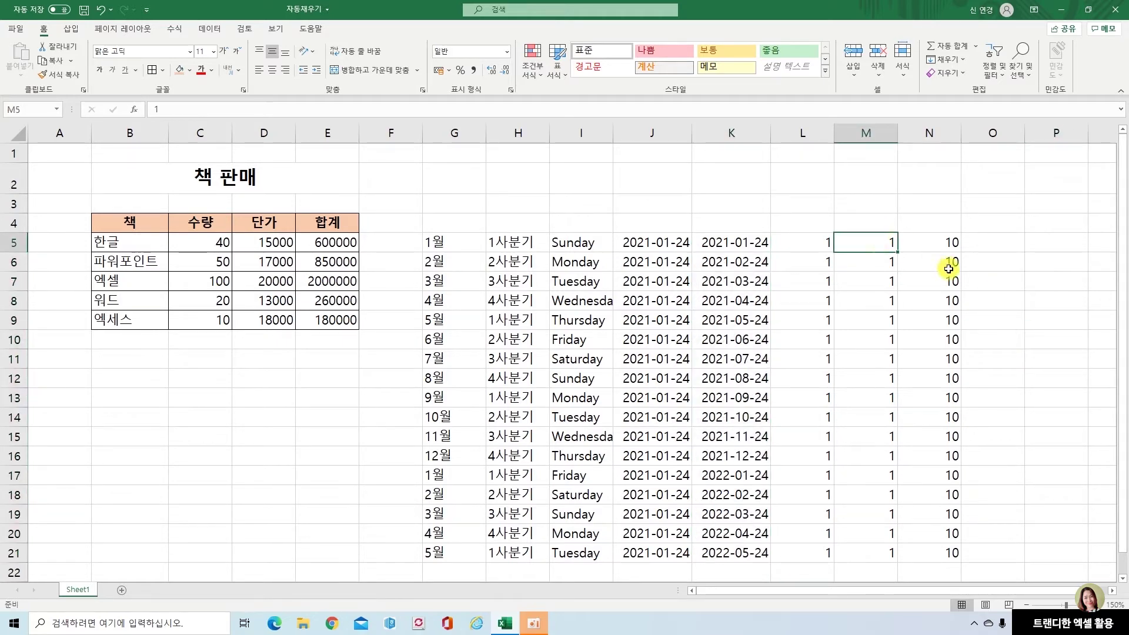
Ctrl-fill M5 down to M21 so it counts 1 through 17
{"action": "left_click_drag", "start_coordinate": [898, 252], "coordinate": [900, 312]}
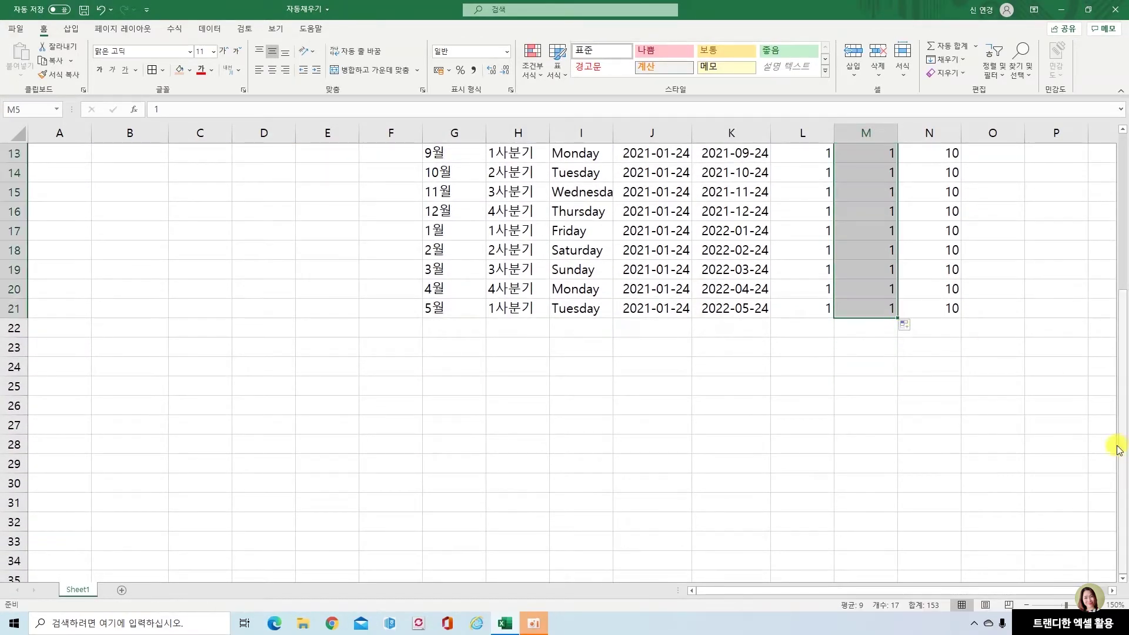
{"action": "scroll", "coordinate": [1006, 488], "scroll_direction": "up", "scroll_amount": 4}
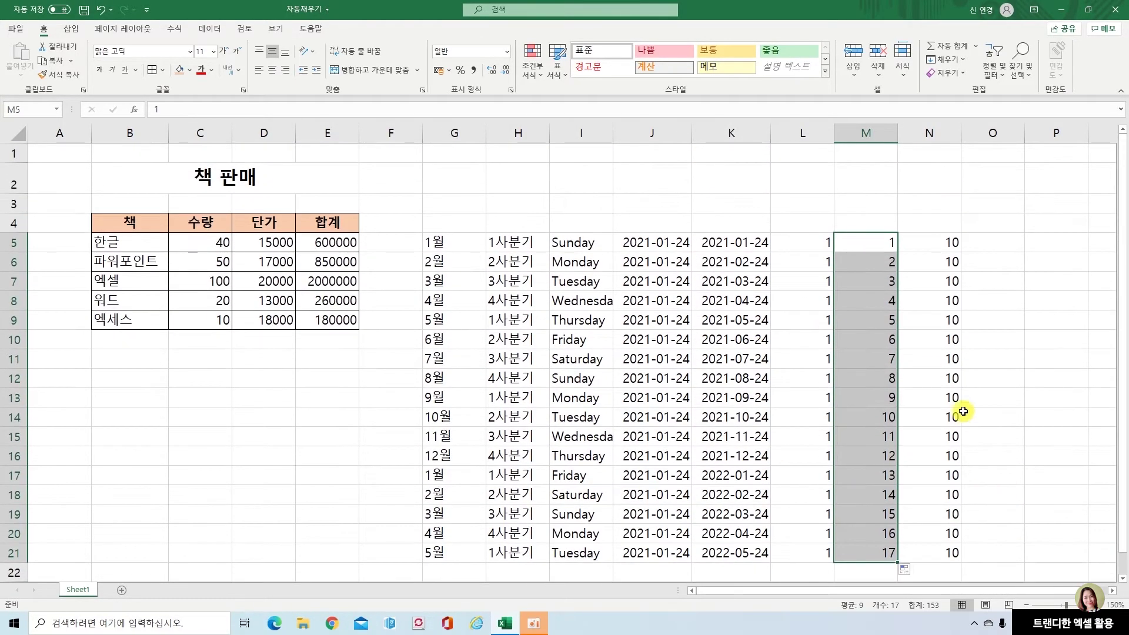
{"action": "left_click", "coordinate": [1040, 384]}
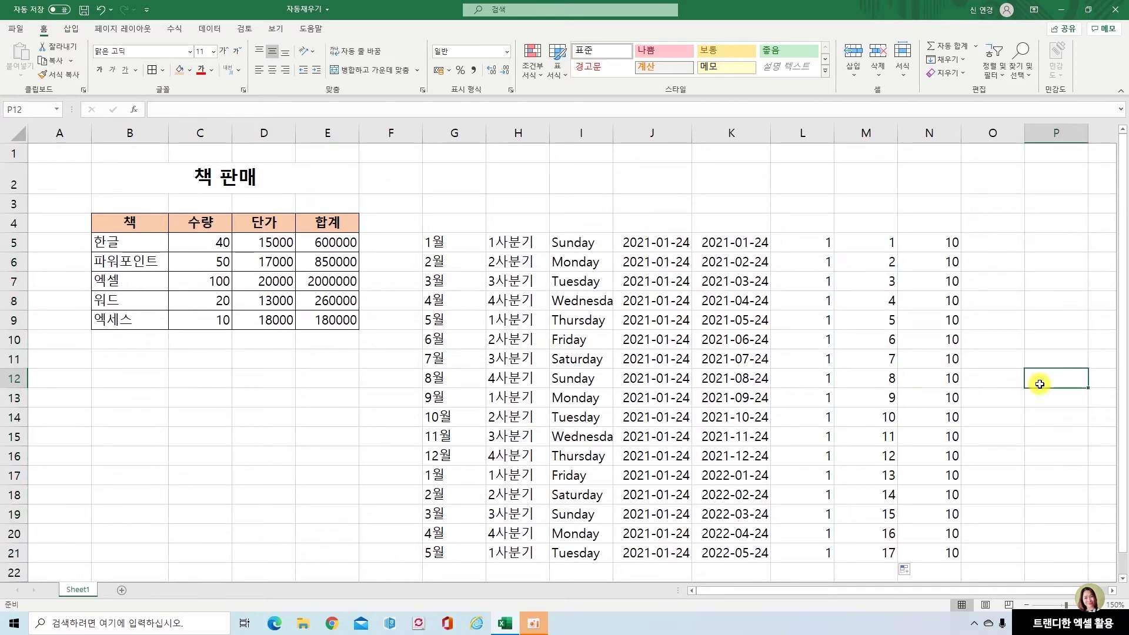
Set N6 to 15 and extend N5:N6 to N21, rising 10 to 90 by 5
{"action": "left_click", "coordinate": [947, 240]}
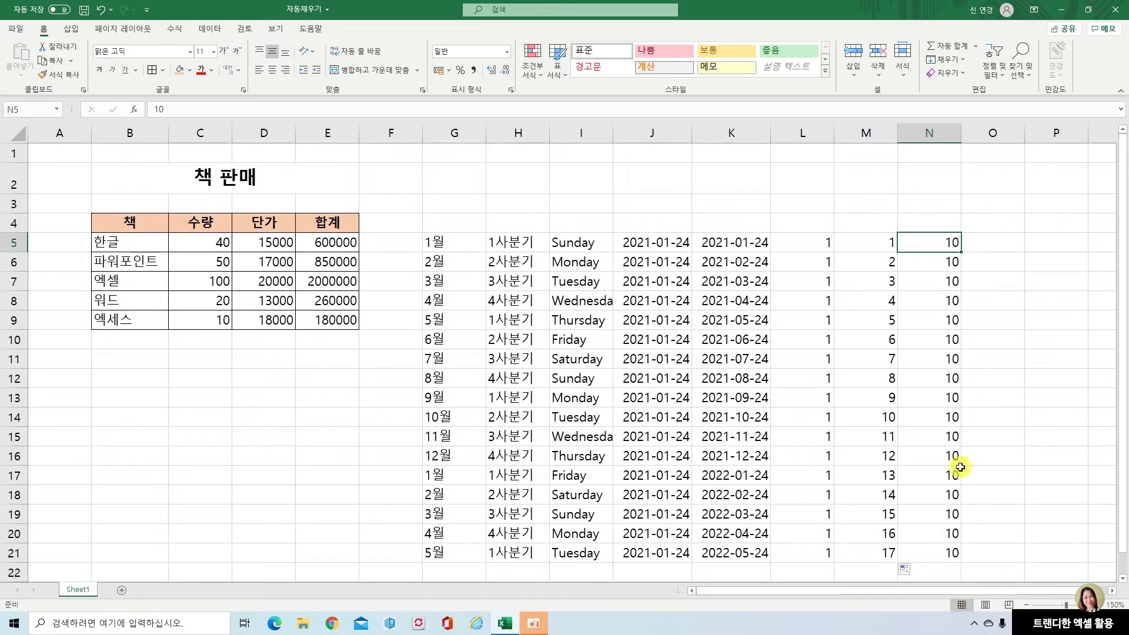
{"action": "left_click", "coordinate": [943, 263]}
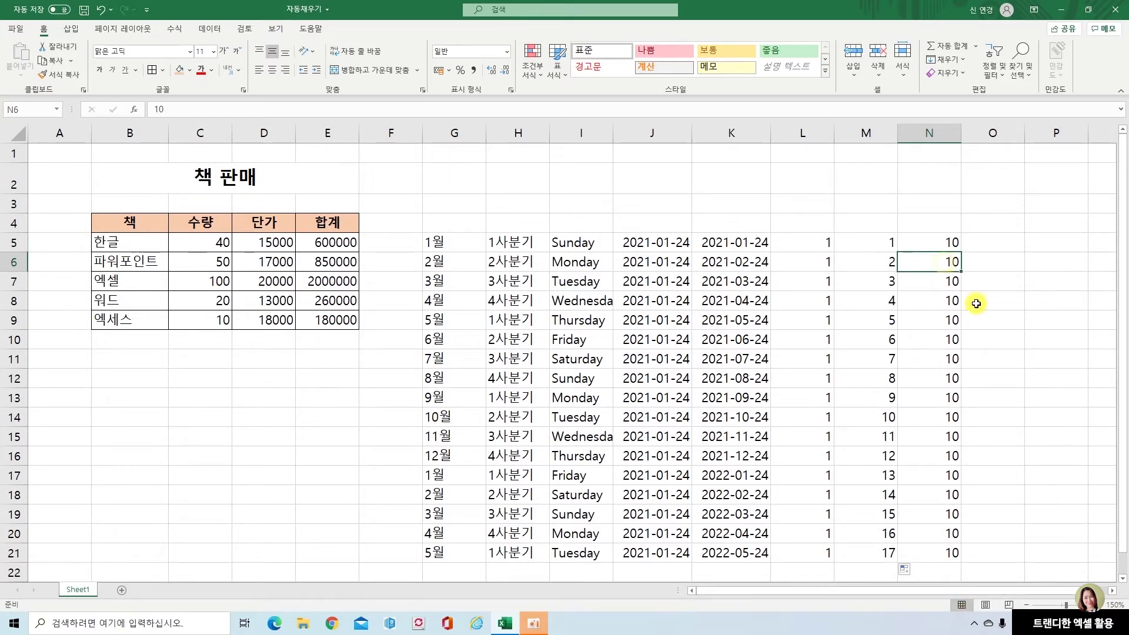
{"action": "type", "text": "1"}
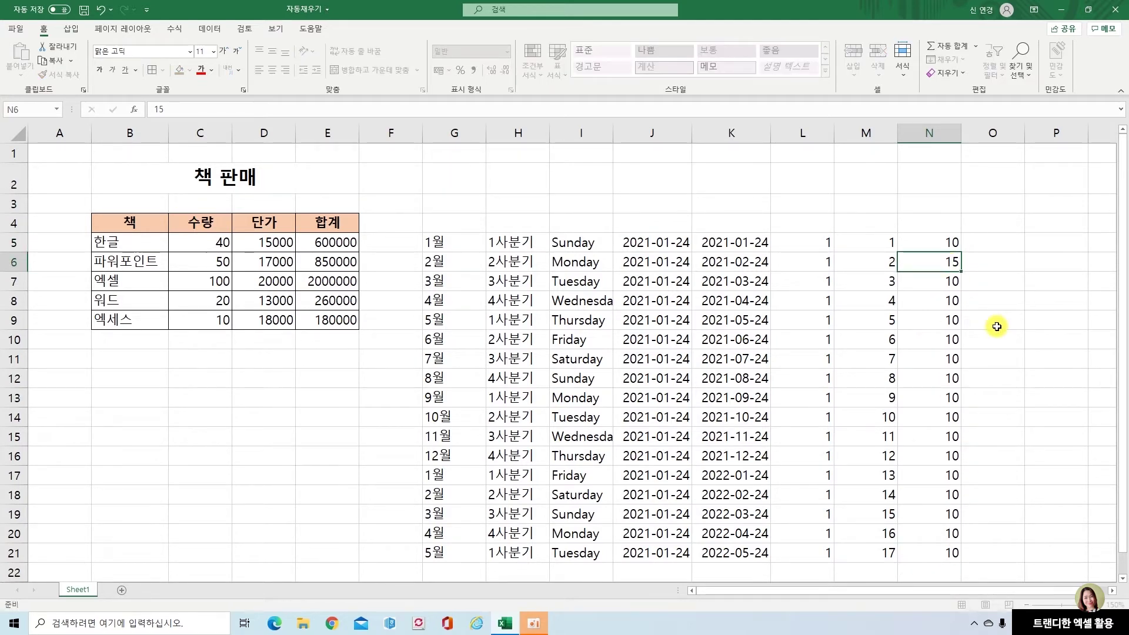
{"action": "left_click_drag", "start_coordinate": [943, 241], "coordinate": [960, 558]}
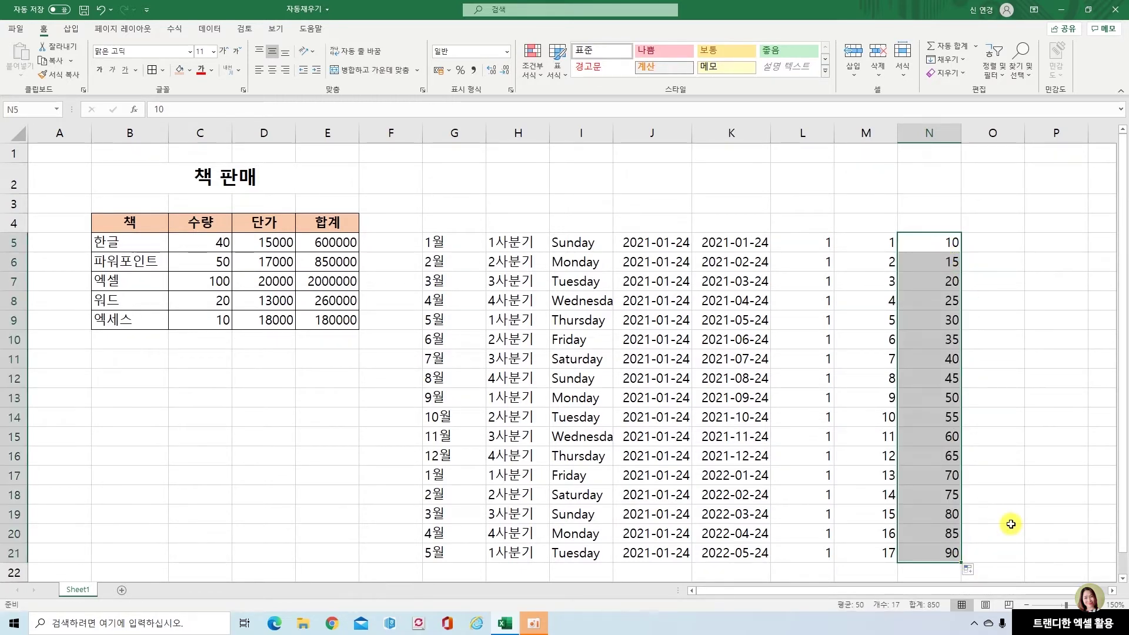
{"action": "left_click", "coordinate": [996, 438]}
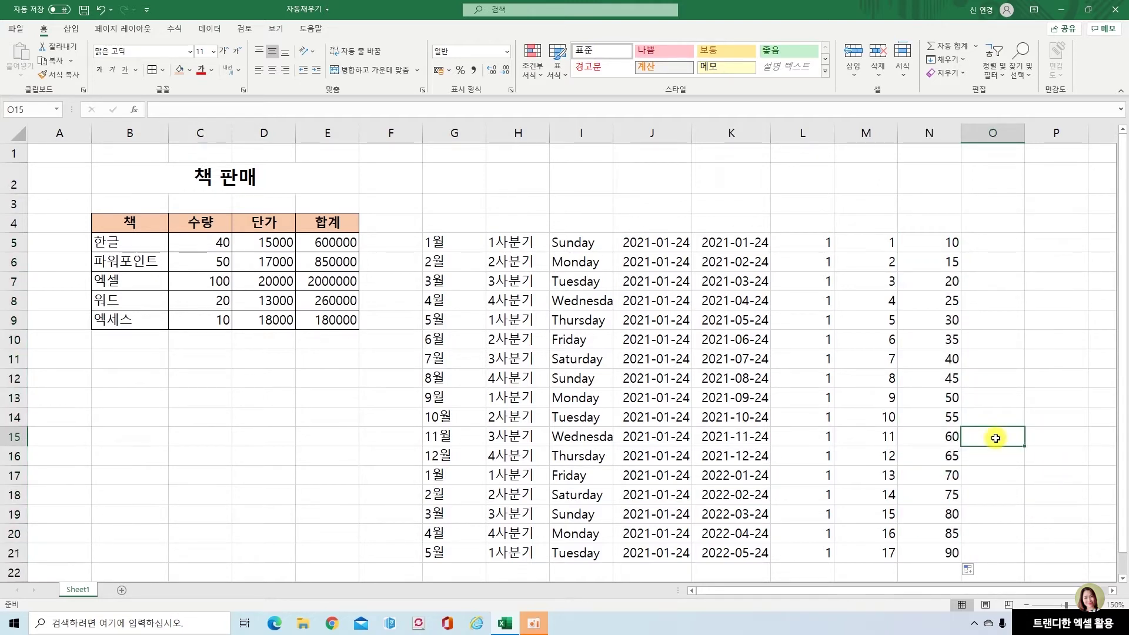
{"action": "left_click", "coordinate": [825, 242]}
{"action": "left_click", "coordinate": [867, 248]}
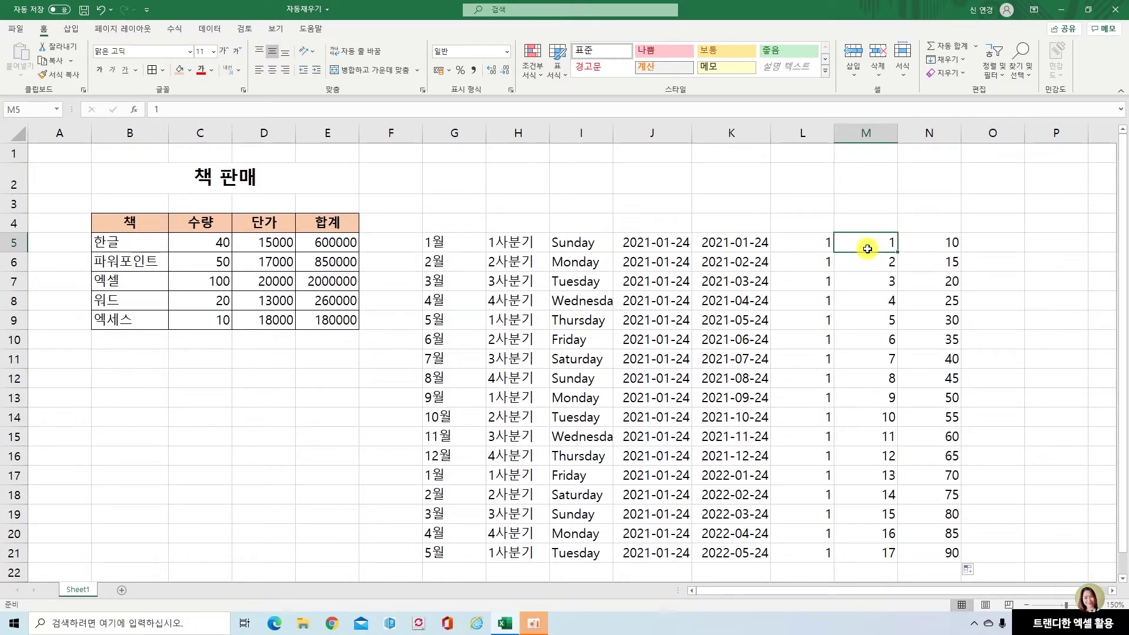
Point out the series starts in row 5: 1월 in G5, 1사분기 in H5, Sunday in I5
{"action": "left_click", "coordinate": [451, 243]}
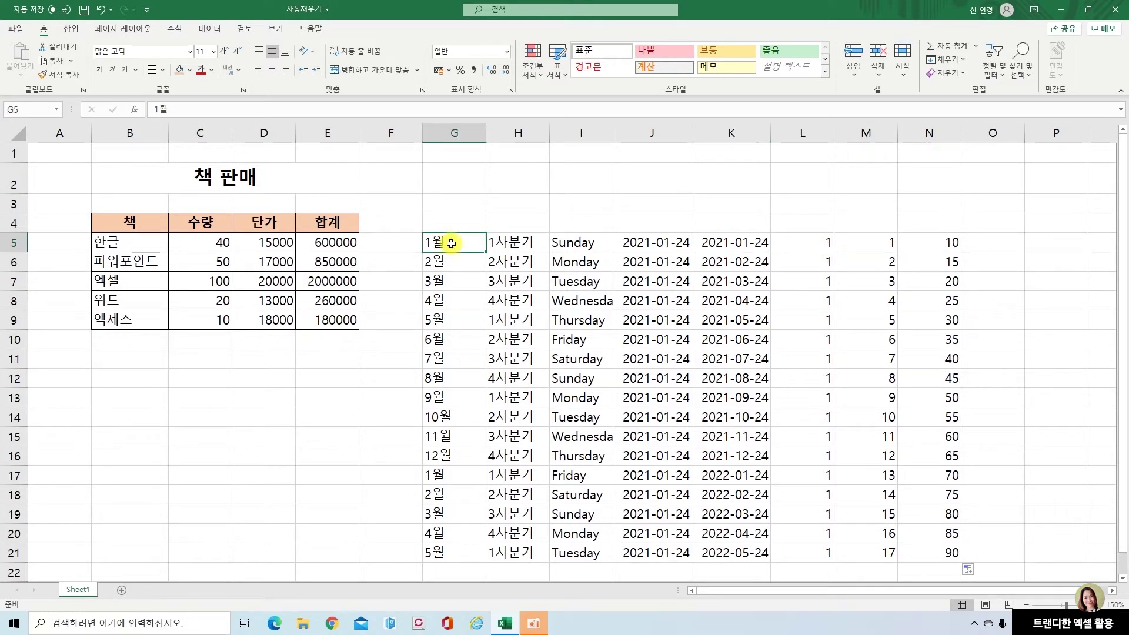
{"action": "left_click", "coordinate": [512, 247]}
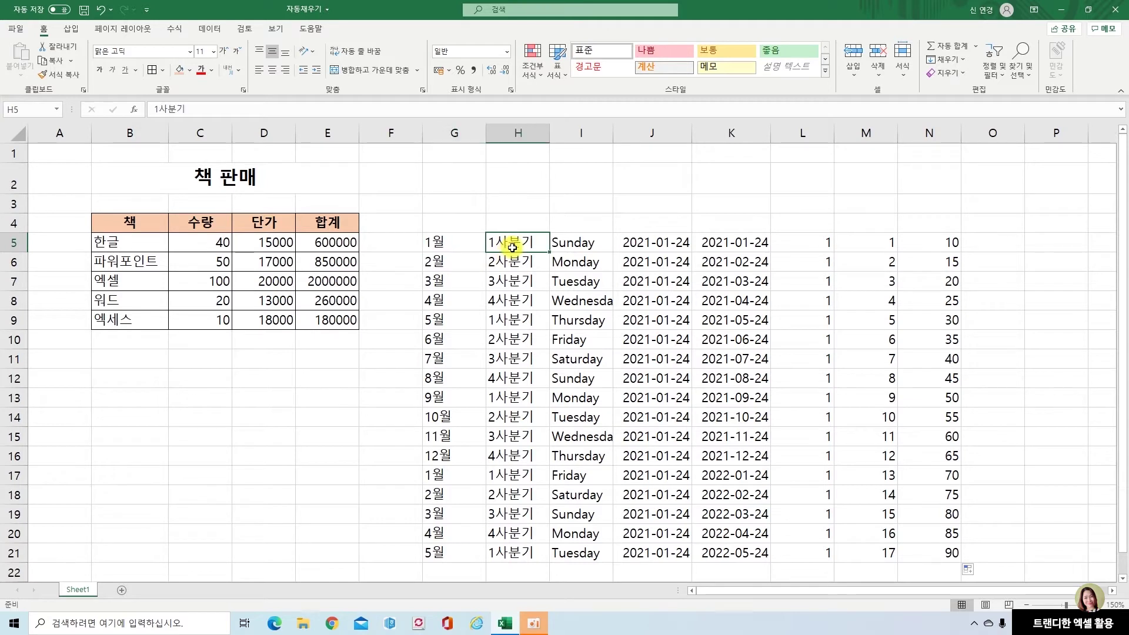
{"action": "left_click", "coordinate": [576, 248]}
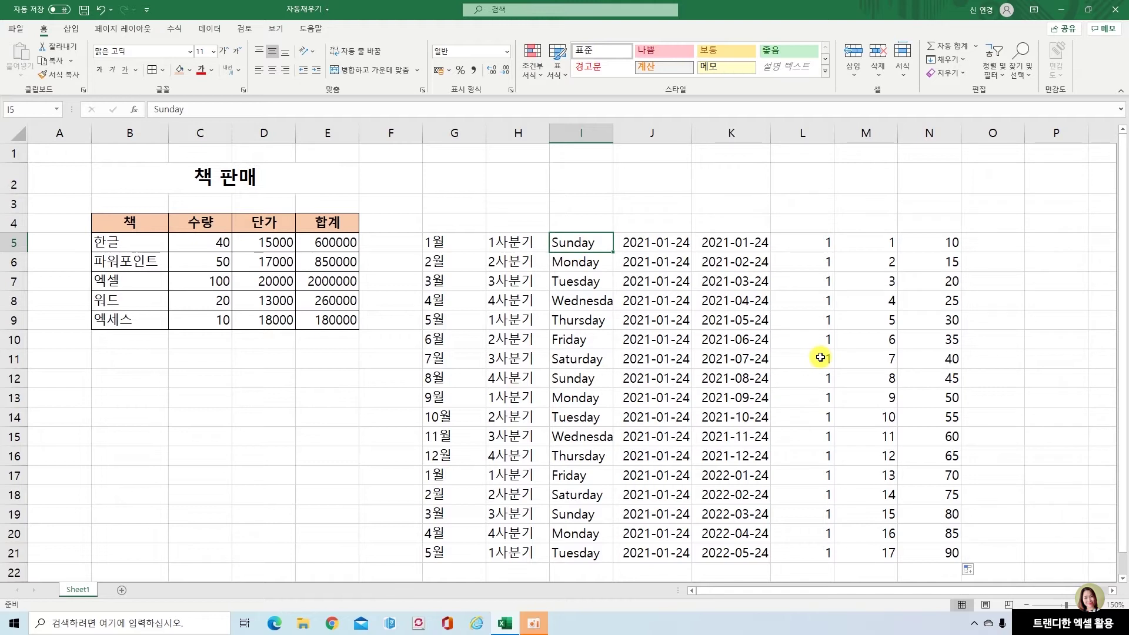
{"action": "left_click", "coordinate": [534, 244]}
Select the starting date in K5, then bring up the Excel Options window
{"action": "left_click", "coordinate": [575, 245]}
{"action": "left_click", "coordinate": [659, 245]}
{"action": "left_click", "coordinate": [727, 244]}
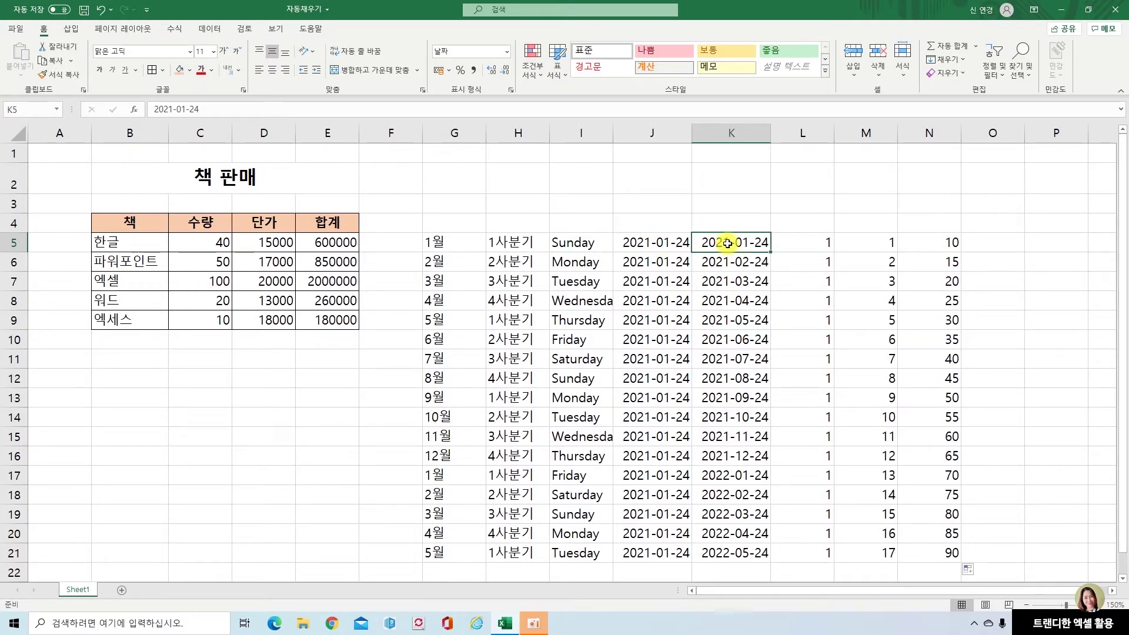
{"action": "left_click", "coordinate": [20, 29]}
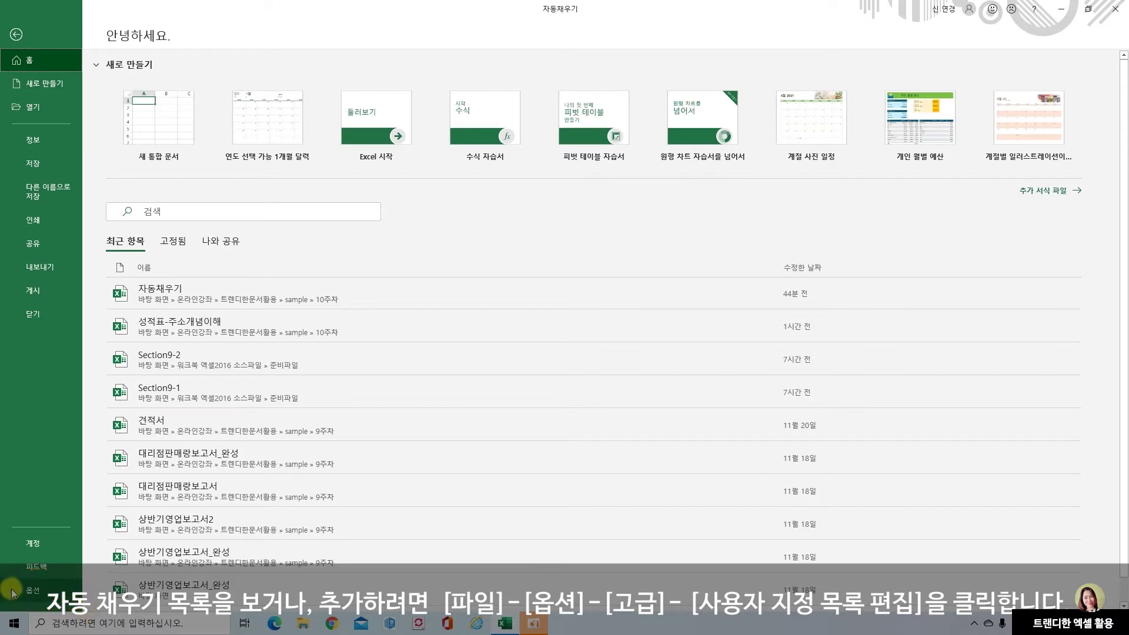
{"action": "left_click", "coordinate": [32, 591]}
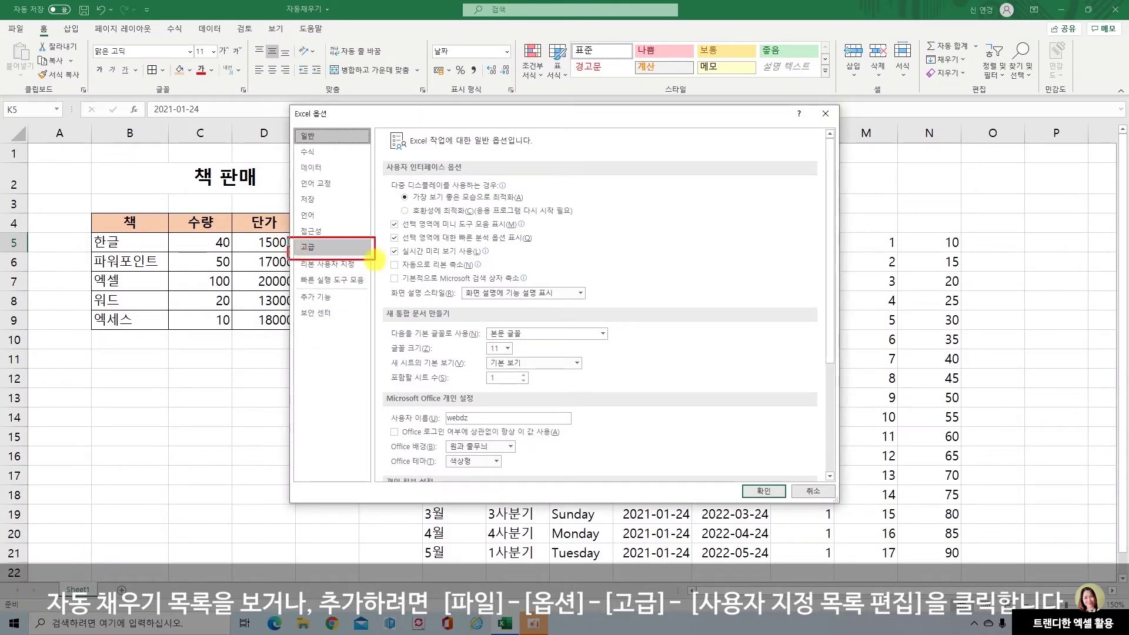
On the Advanced page, scroll down to General and launch Edit Custom Lists
{"action": "left_click", "coordinate": [321, 247]}
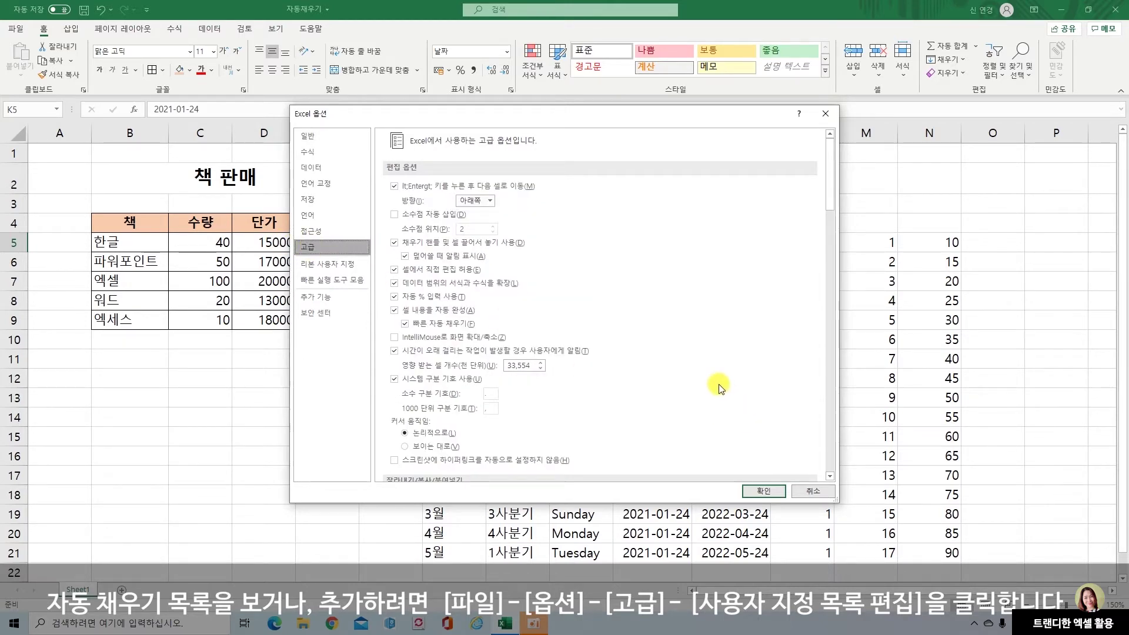
{"action": "scroll", "coordinate": [721, 388], "scroll_direction": "down", "scroll_amount": 1}
{"action": "scroll", "coordinate": [721, 388], "scroll_direction": "down", "scroll_amount": 10}
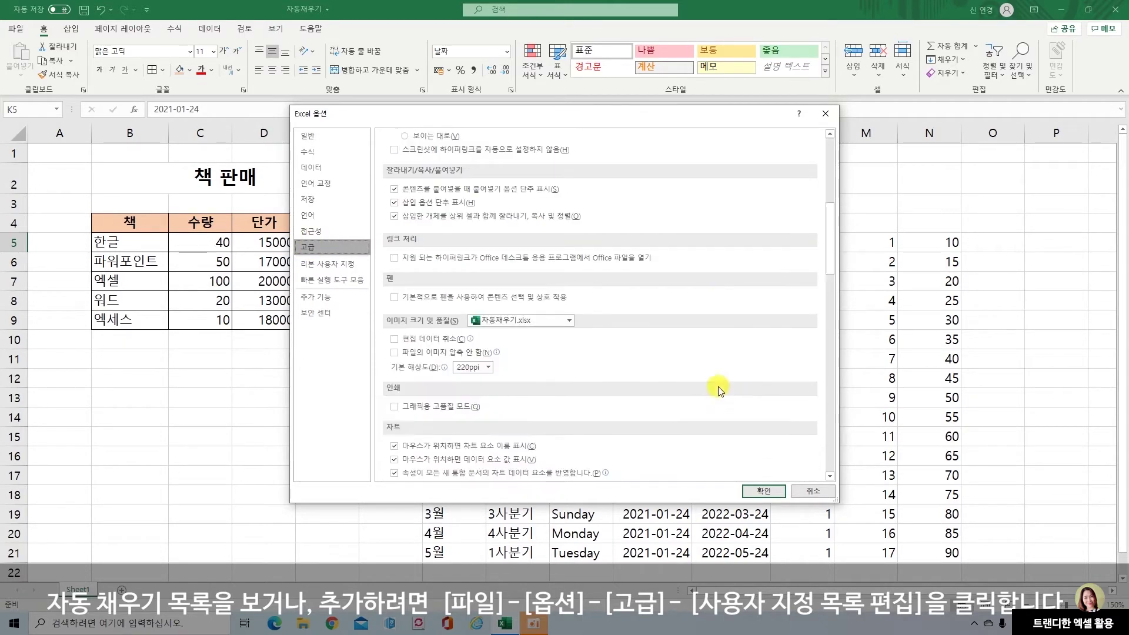
{"action": "scroll", "coordinate": [721, 391], "scroll_direction": "down", "scroll_amount": 4}
{"action": "scroll", "coordinate": [721, 391], "scroll_direction": "down", "scroll_amount": 3}
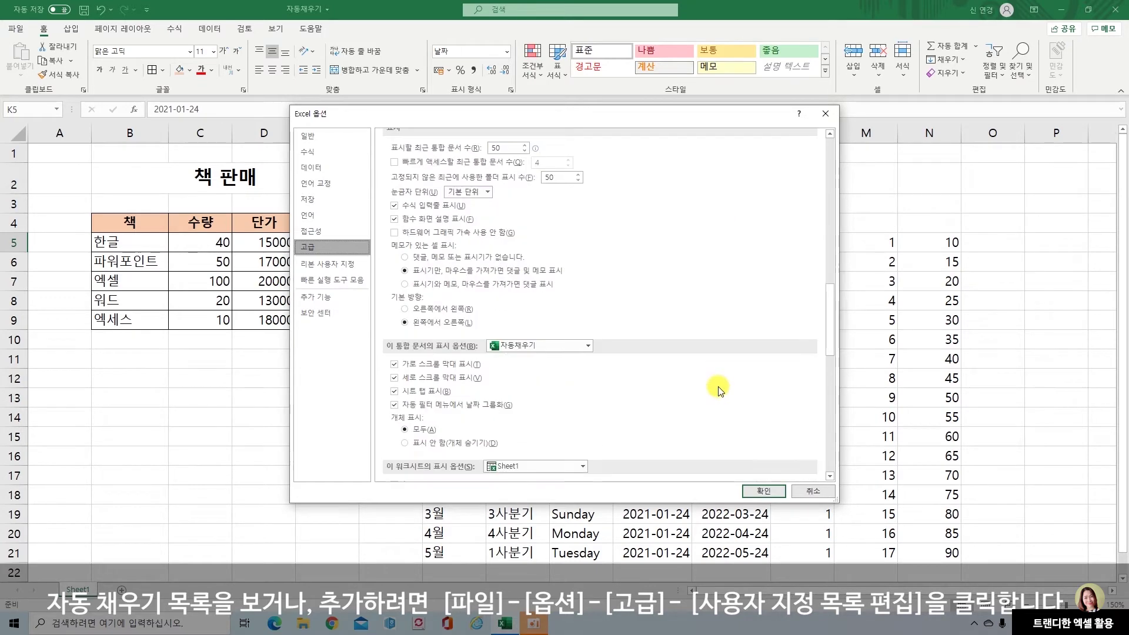
{"action": "scroll", "coordinate": [721, 390], "scroll_direction": "down", "scroll_amount": 15}
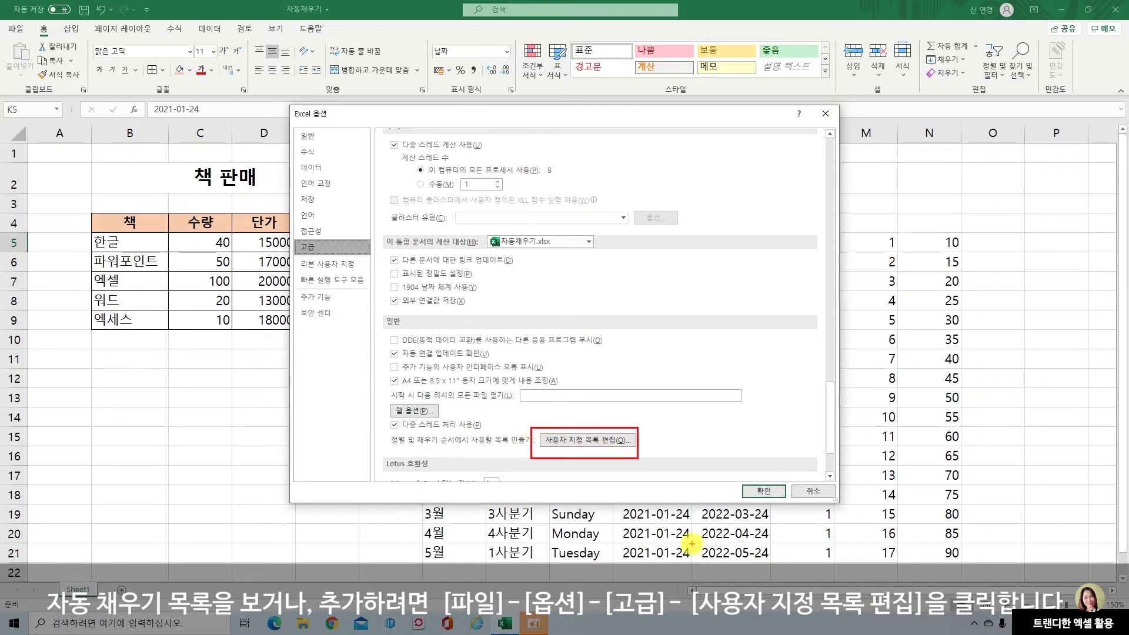
{"action": "left_click", "coordinate": [608, 437]}
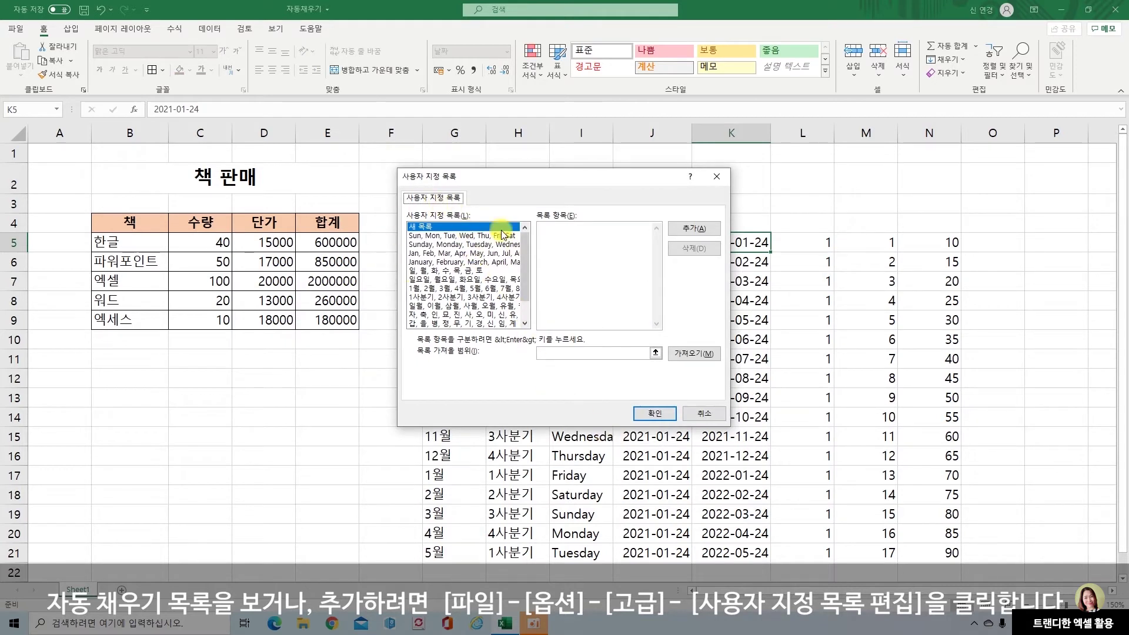
Browse the built-in weekday, month and 자, 축, 인 lists, then select NEW LIST
{"action": "left_click", "coordinate": [434, 244]}
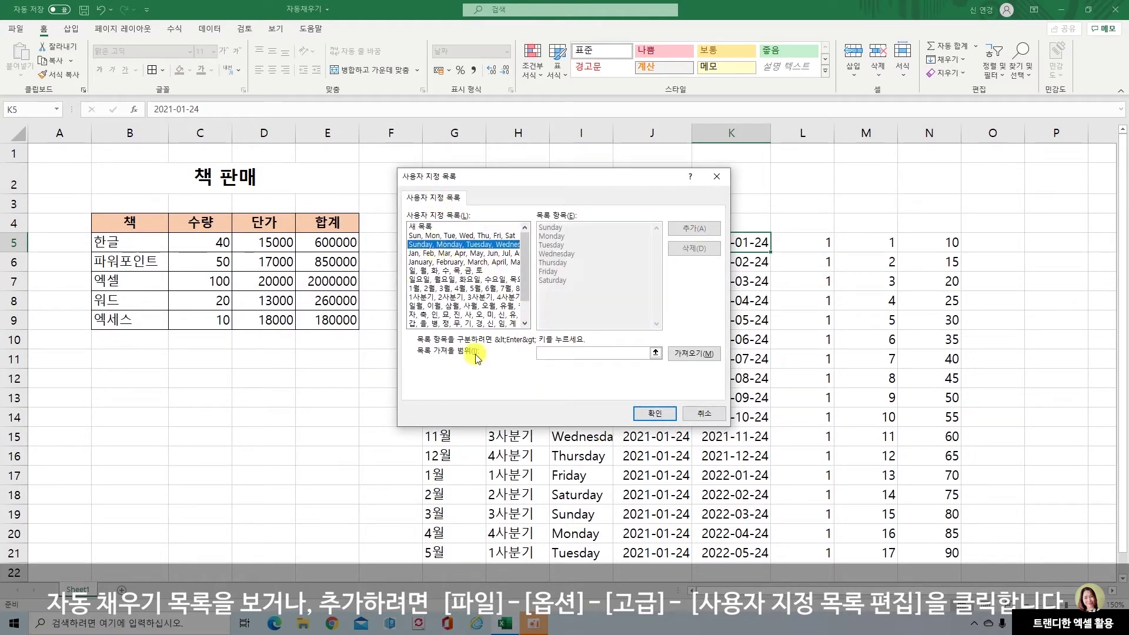
{"action": "left_click", "coordinate": [445, 270]}
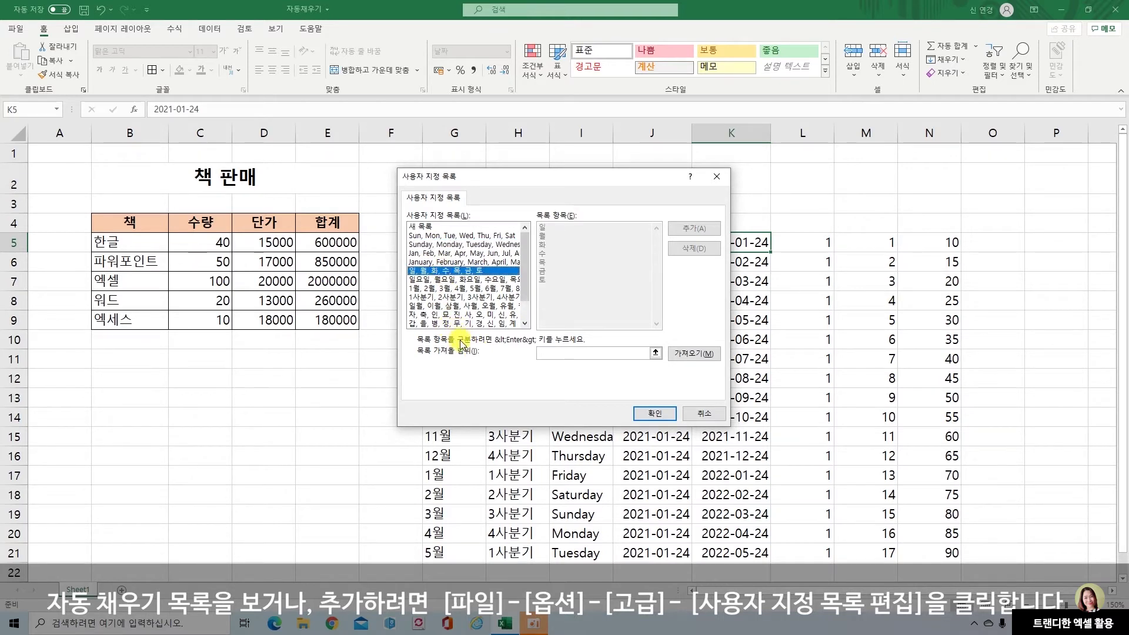
{"action": "left_click", "coordinate": [427, 306]}
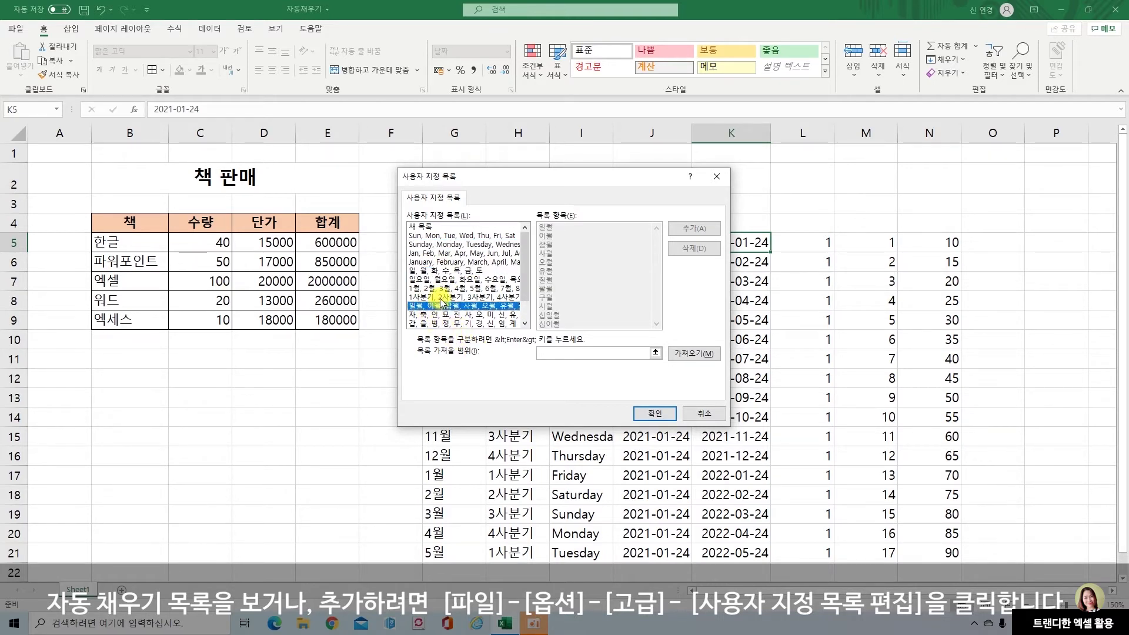
{"action": "left_click", "coordinate": [438, 315]}
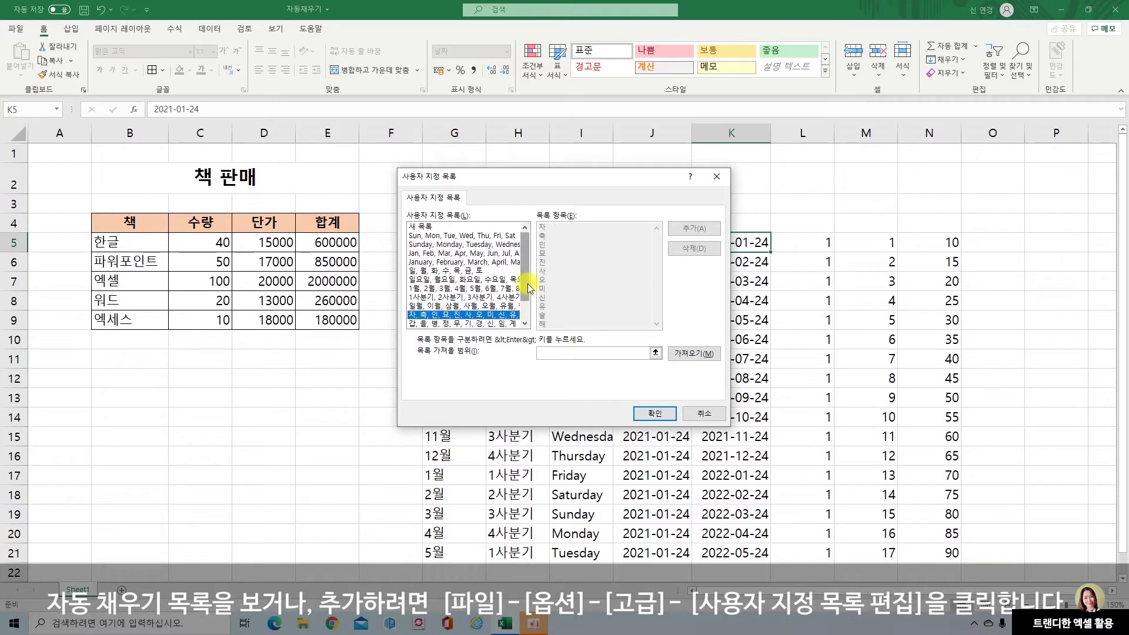
{"action": "scroll", "coordinate": [528, 284], "scroll_direction": "down", "scroll_amount": 1}
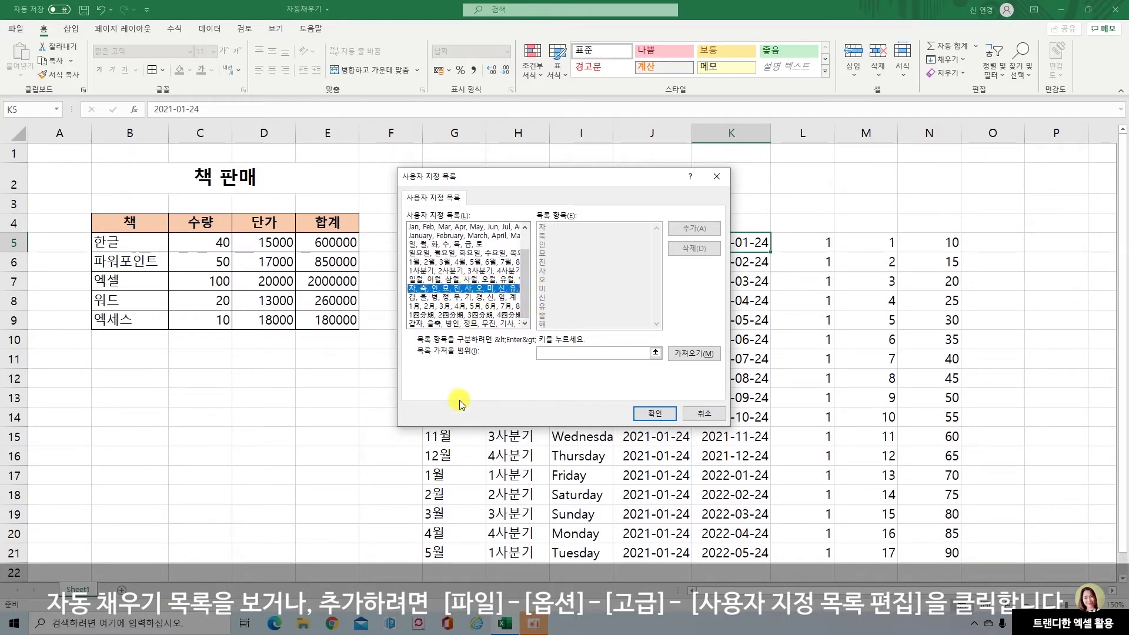
{"action": "scroll", "coordinate": [528, 254], "scroll_direction": "up", "scroll_amount": 1}
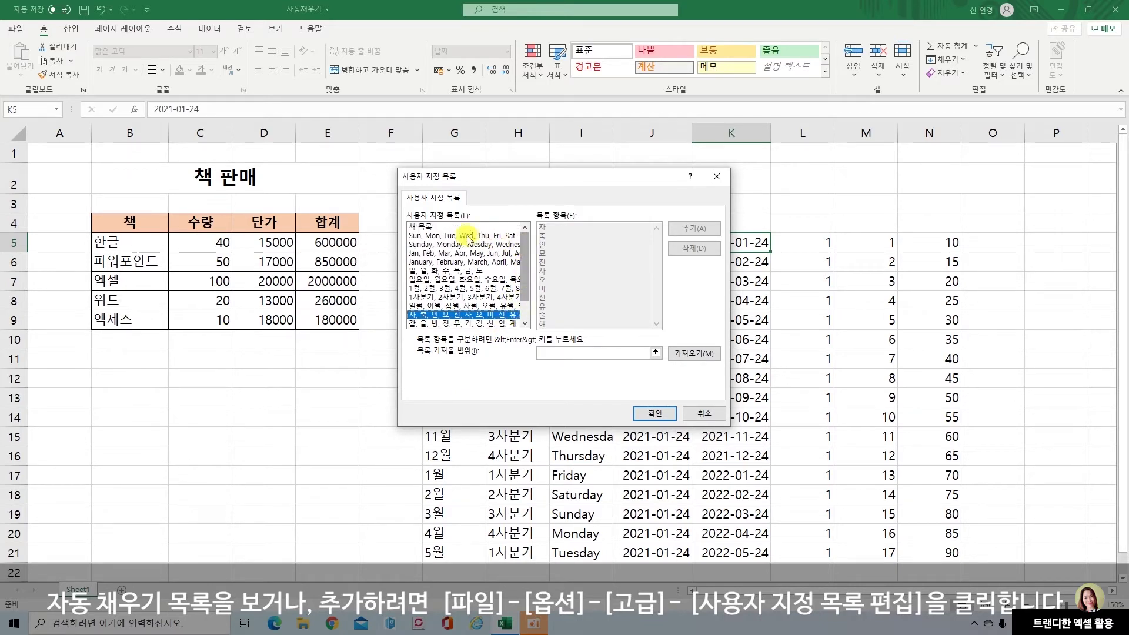
{"action": "left_click", "coordinate": [438, 227]}
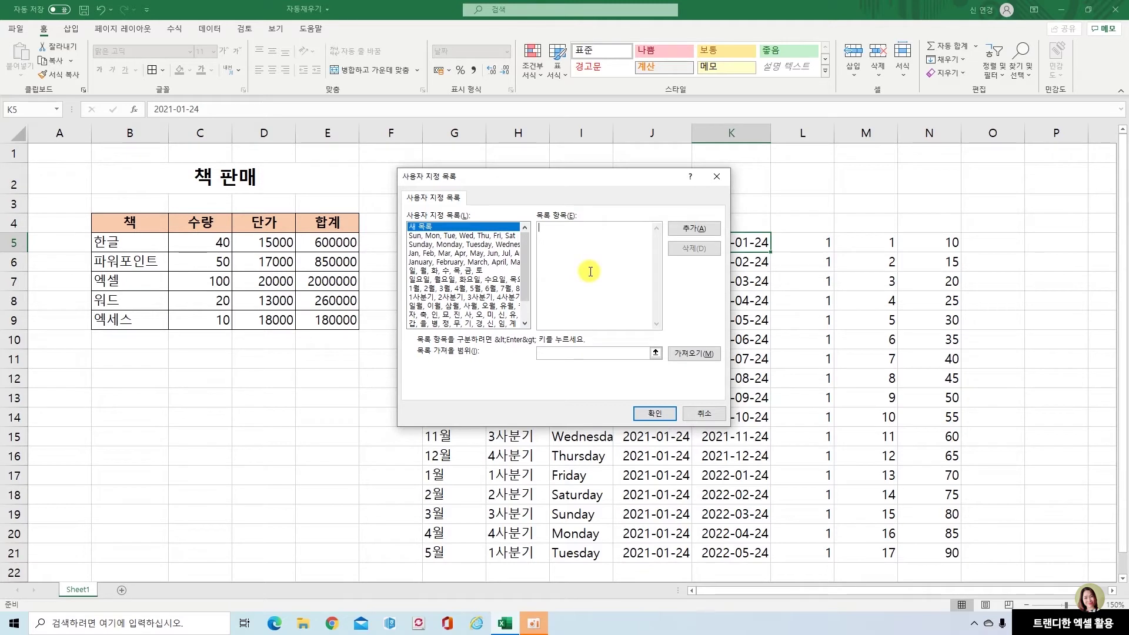
Enter 사장, 부장, 과장, 대리, 사원 on separate lines and add them as a custom list
{"action": "type", "text": "kw"}
{"action": "key", "text": "BackSpace"}
{"action": "key", "text": "BackSpace"}
{"action": "type", "text": "사장"}
{"action": "key", "text": "Return"}
{"action": "type", "text": "부장"}
{"action": "key", "text": "Return"}
{"action": "type", "text": "과장"}
{"action": "key", "text": "Return"}
{"action": "type", "text": "대리"}
{"action": "key", "text": "Return"}
{"action": "type", "text": "사원"}
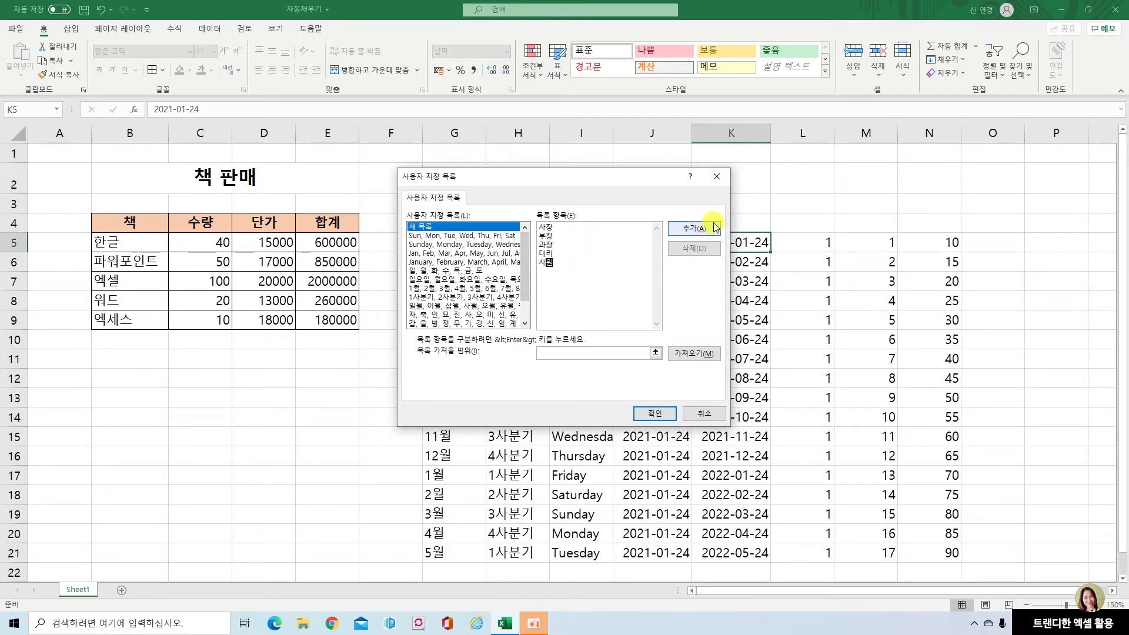
{"action": "left_click", "coordinate": [694, 228]}
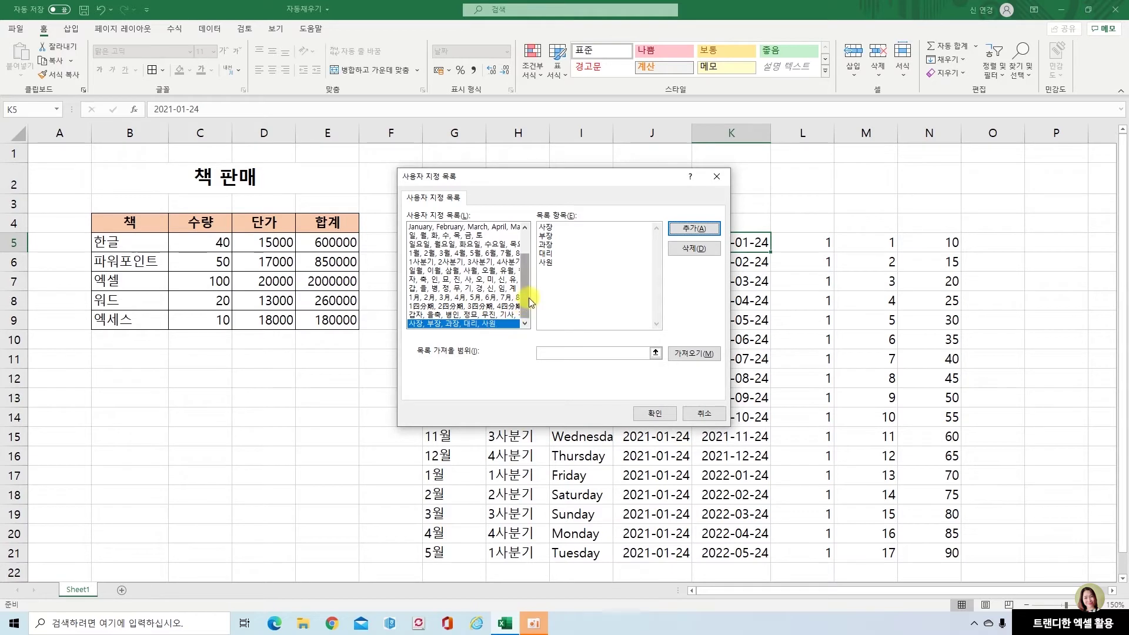
{"action": "left_click_drag", "start_coordinate": [528, 297], "coordinate": [527, 277]}
Add a new list of a person's name, 강사, 컴퓨터, 엑셀, then confirm both dialogs with OK
{"action": "left_click", "coordinate": [419, 226]}
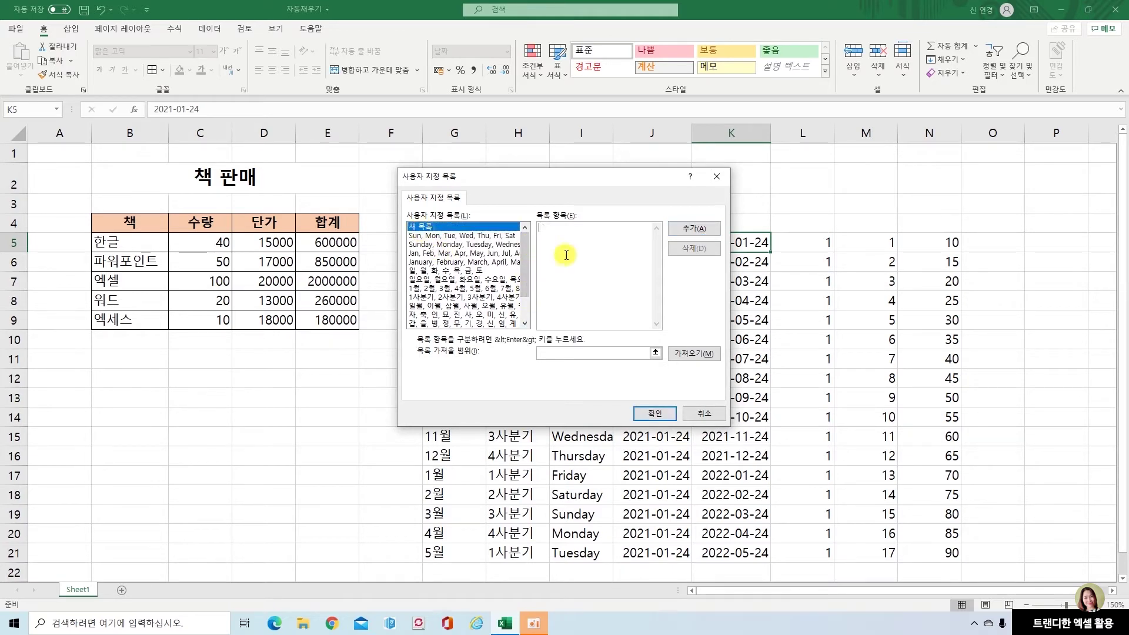
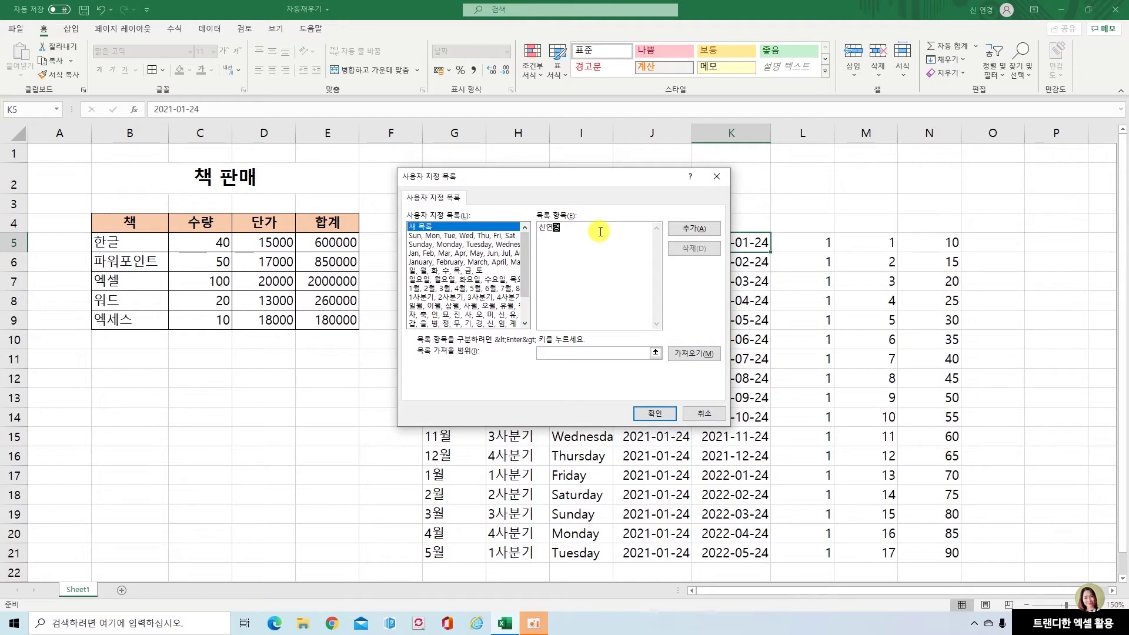
{"action": "key", "text": "Return"}
{"action": "type", "text": "강ㅅ"}
{"action": "key", "text": "Return"}
{"action": "type", "text": "컴퓨터"}
{"action": "key", "text": "Return"}
{"action": "type", "text": "엑셀"}
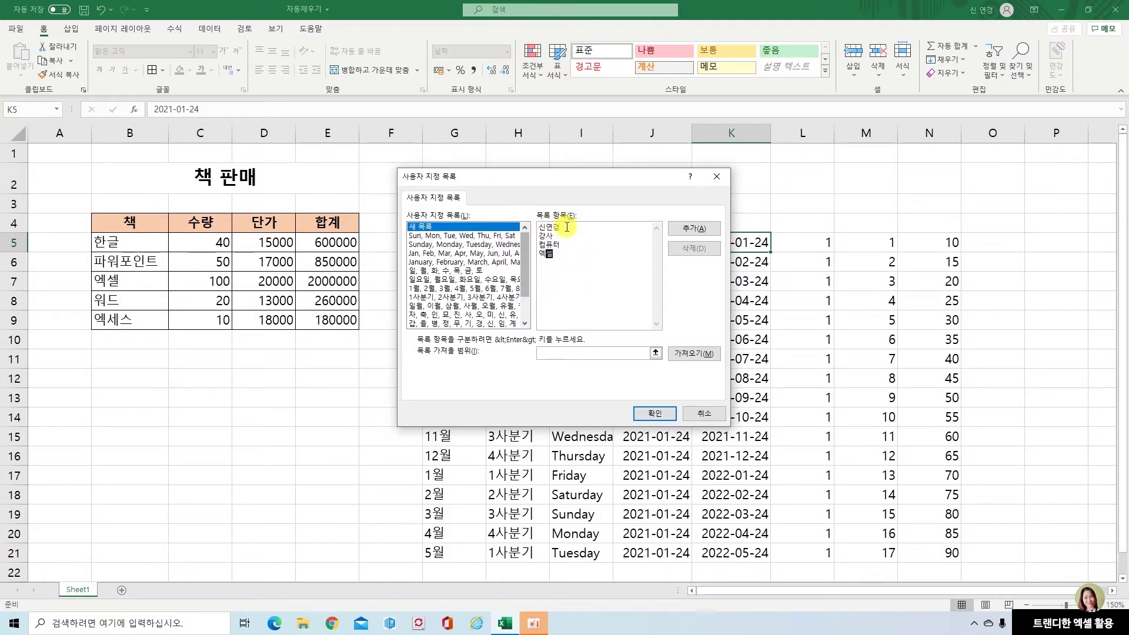
{"action": "left_click", "coordinate": [706, 230]}
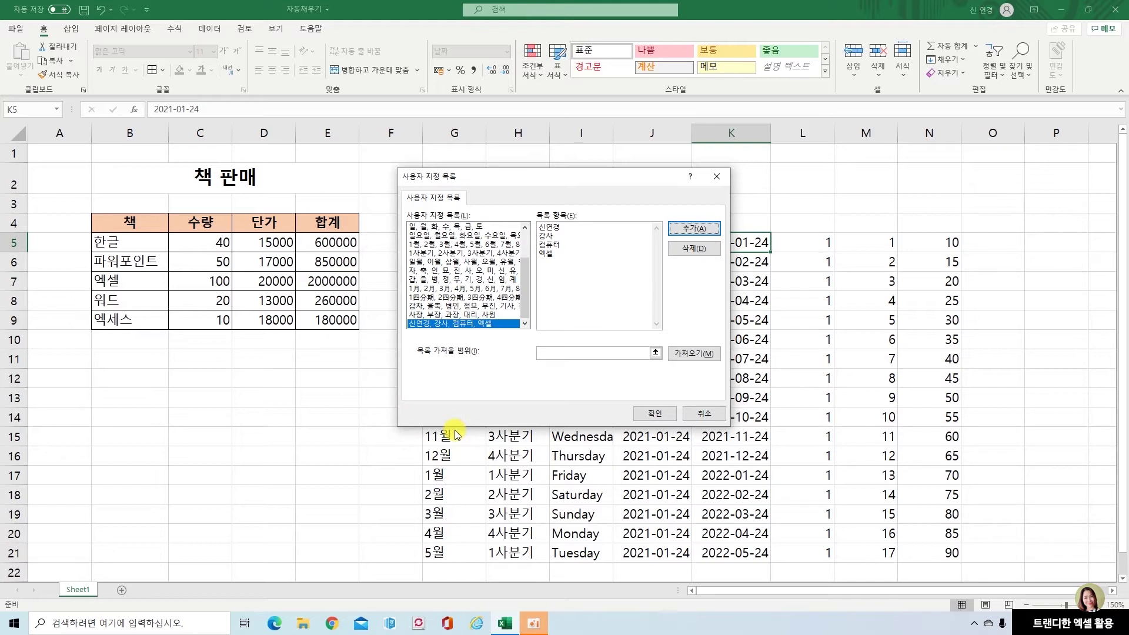
{"action": "left_click", "coordinate": [659, 414]}
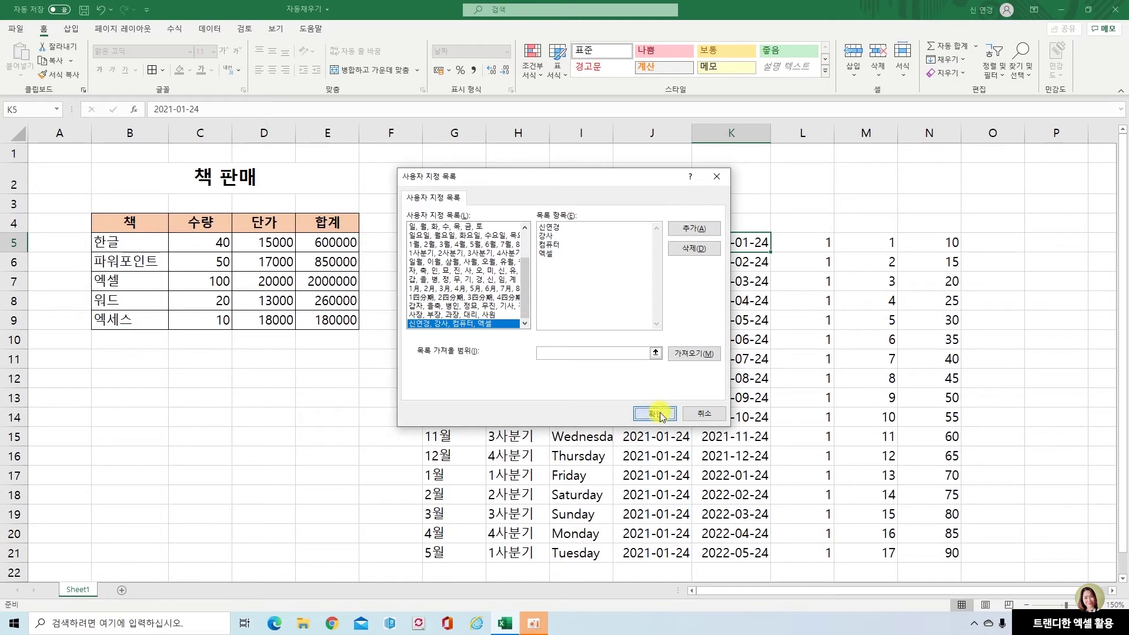
{"action": "left_click", "coordinate": [766, 491]}
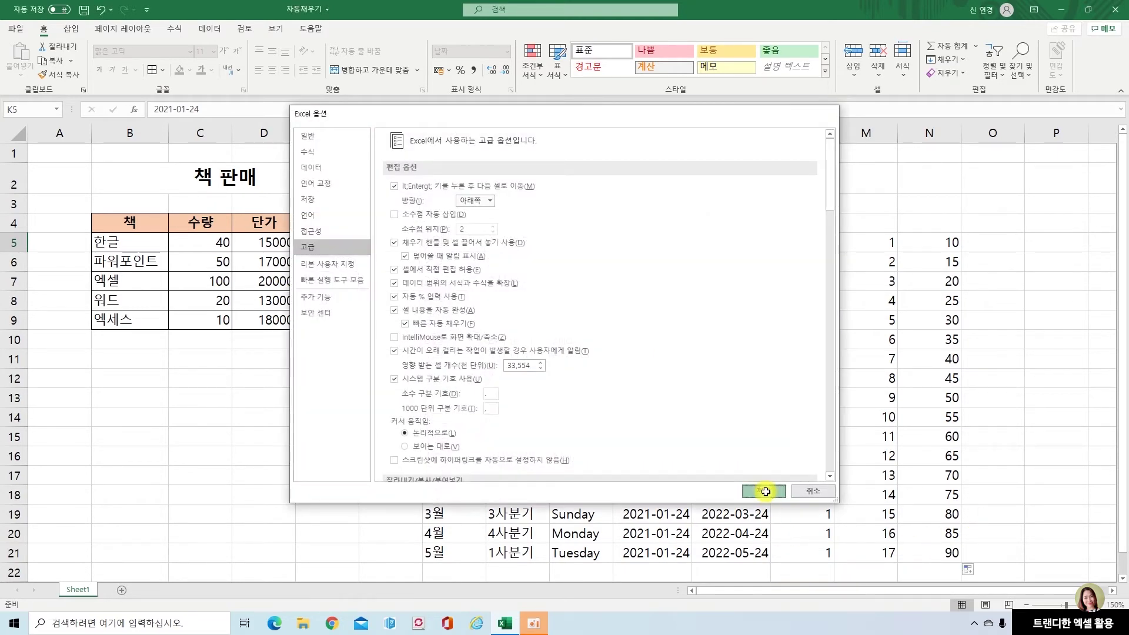
Enter 사장 in O5 and the person's name in P5
{"action": "left_click", "coordinate": [1007, 247]}
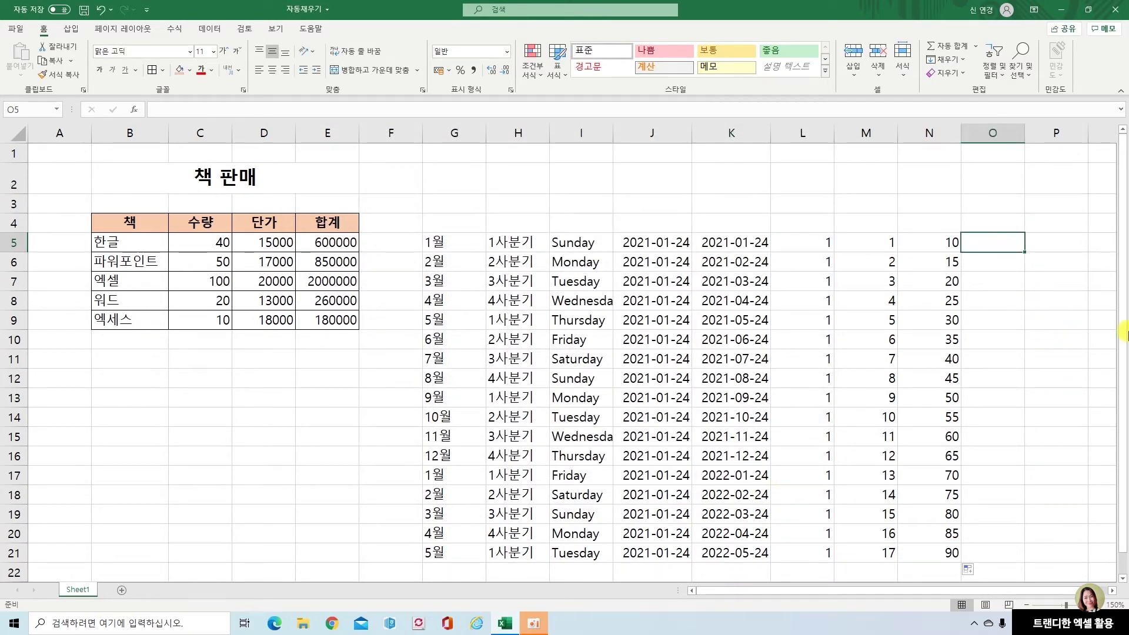
{"action": "type", "text": "사장"}
{"action": "key", "text": "Tab"}
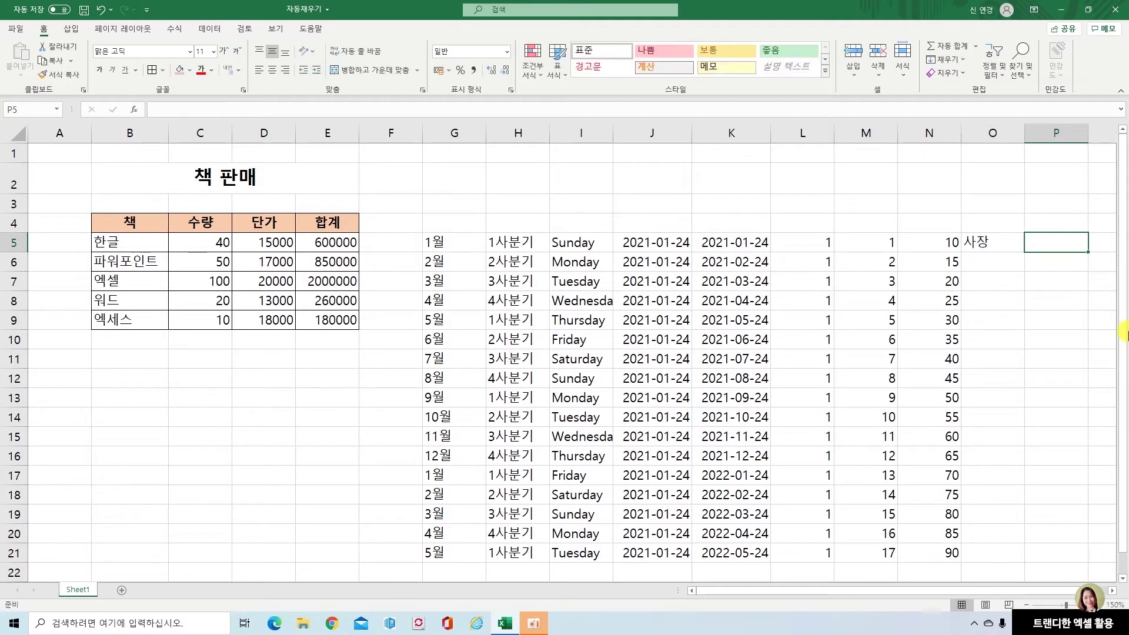
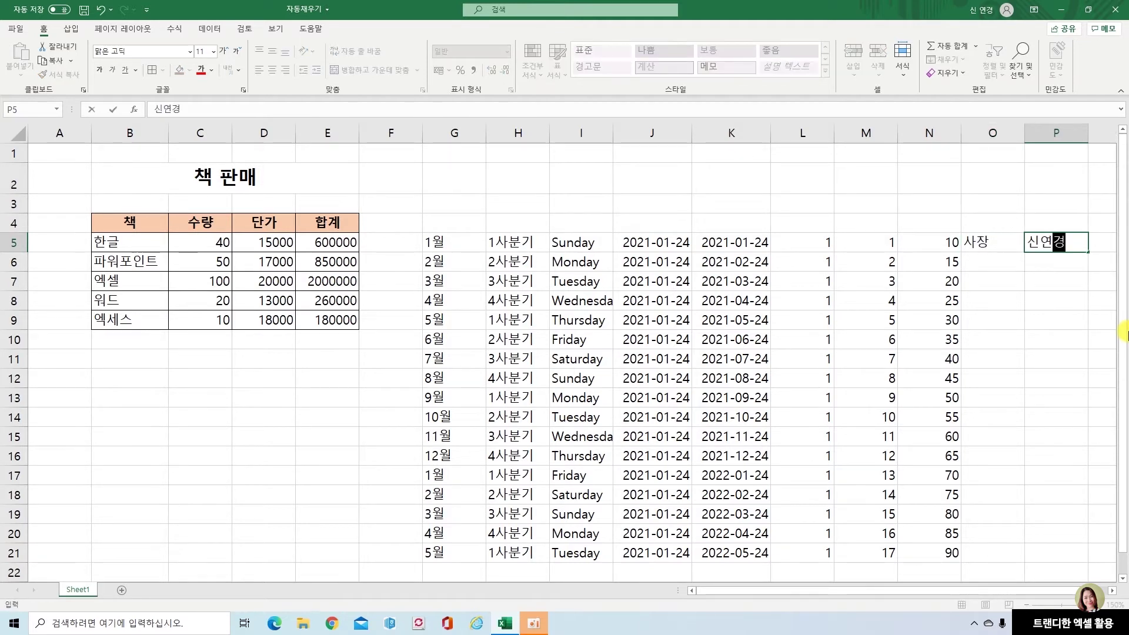
{"action": "key", "text": "Return"}
Autofill O5 down to O13 and P5 down to P12, checking the filled P entries
{"action": "left_click", "coordinate": [1003, 238]}
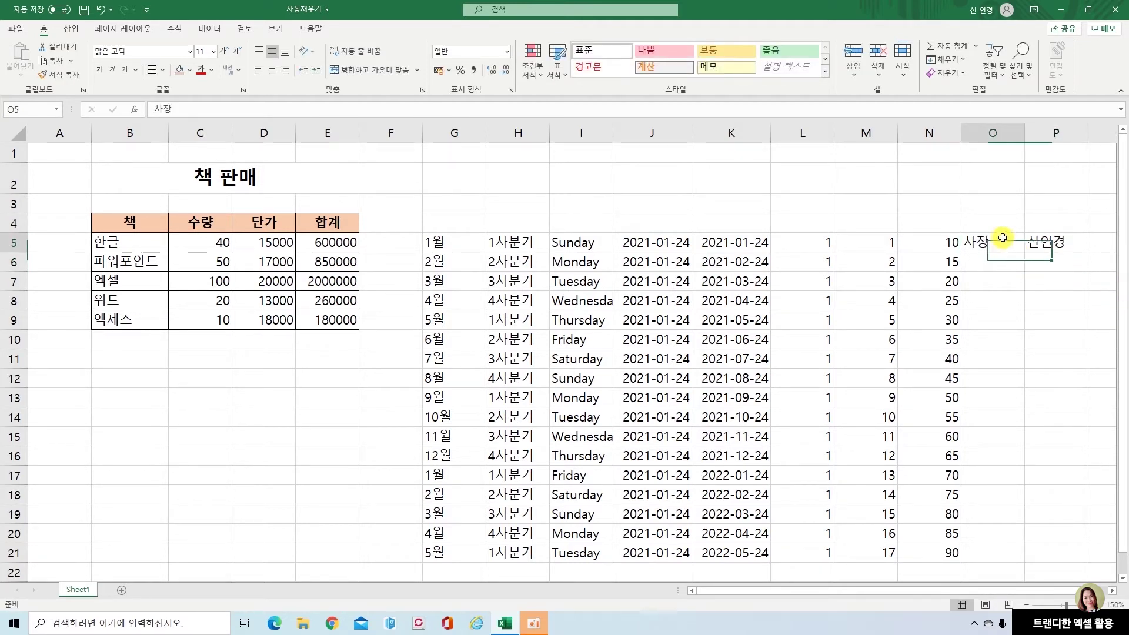
{"action": "left_click_drag", "start_coordinate": [1025, 253], "coordinate": [1035, 402]}
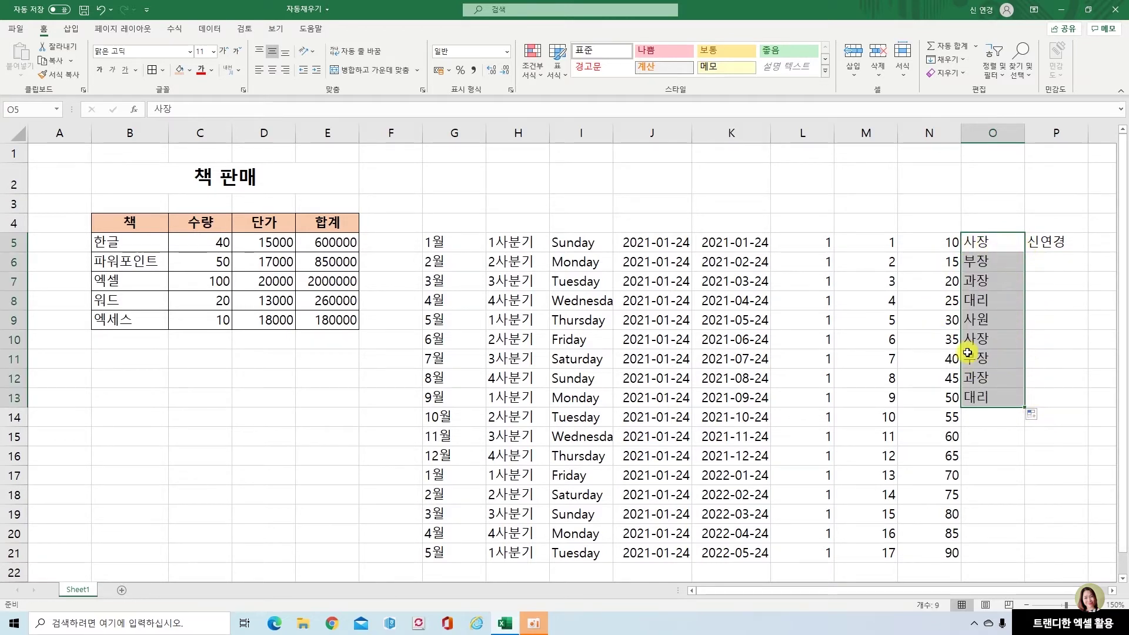
{"action": "left_click", "coordinate": [1067, 245]}
{"action": "left_click_drag", "start_coordinate": [1088, 252], "coordinate": [1073, 379]}
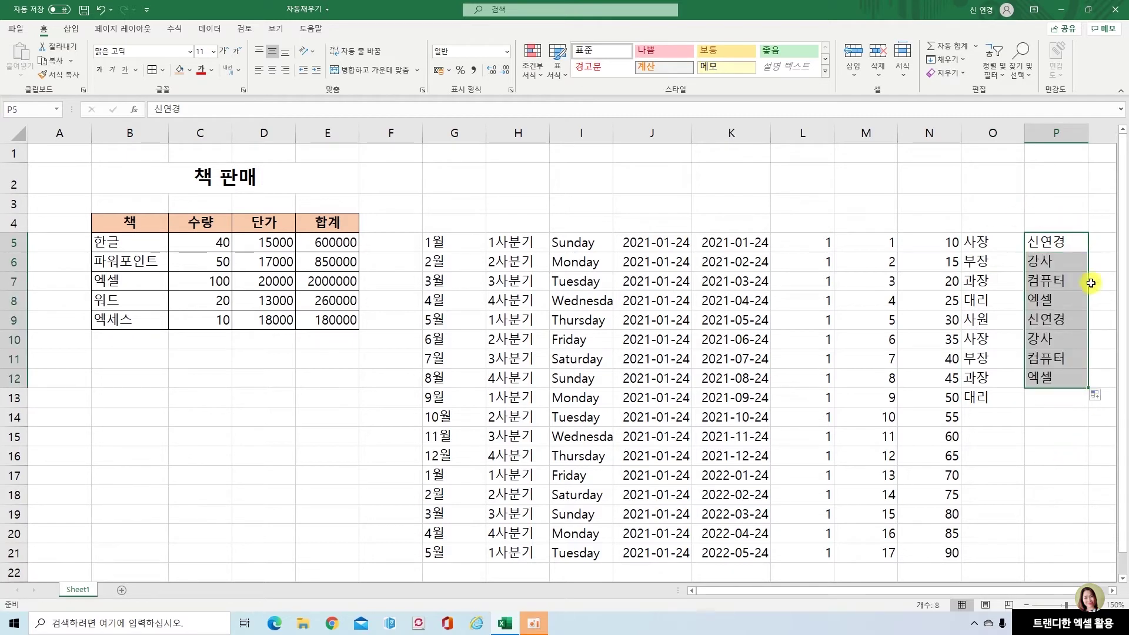
{"action": "left_click", "coordinate": [1060, 261]}
{"action": "left_click", "coordinate": [1063, 282]}
{"action": "left_click", "coordinate": [1063, 300]}
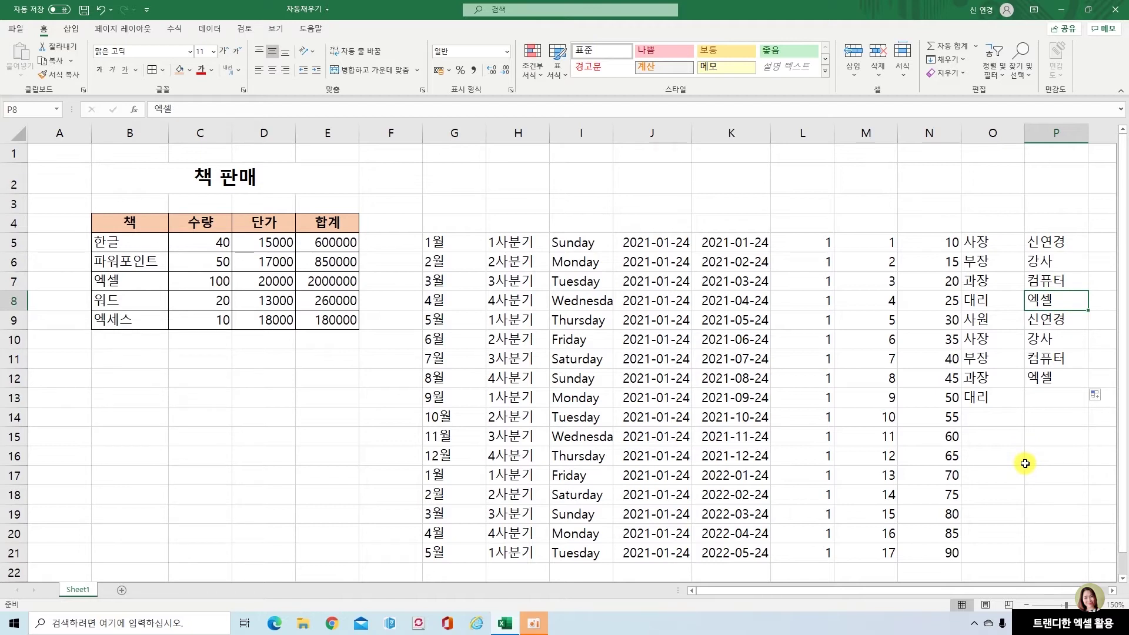
{"action": "left_click_drag", "start_coordinate": [440, 242], "coordinate": [561, 272]}
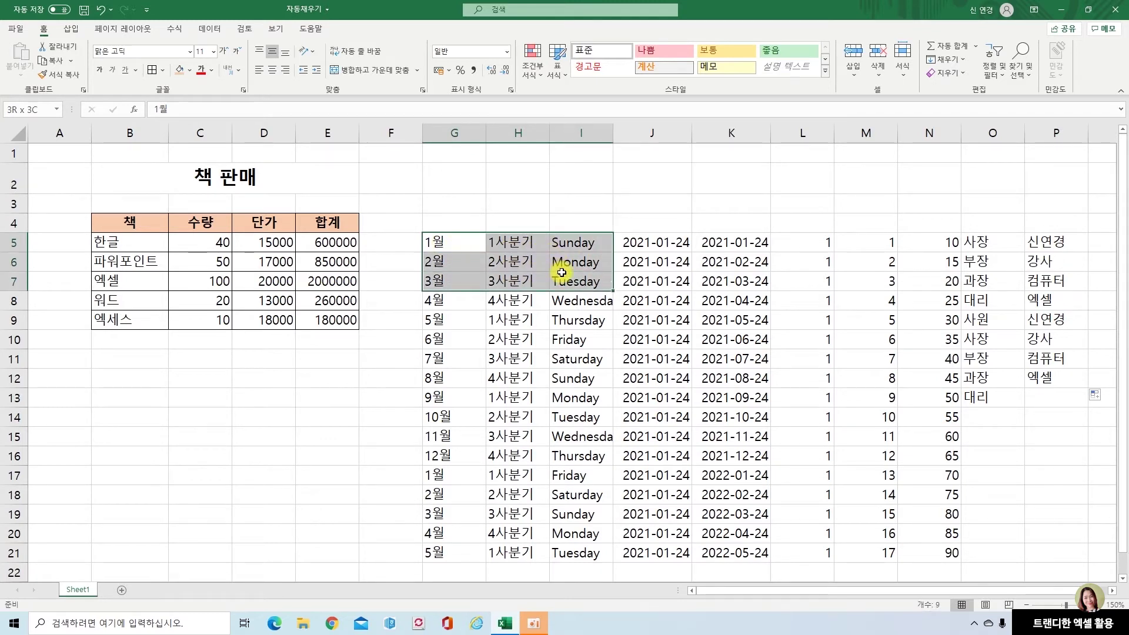
{"action": "left_click", "coordinate": [660, 246]}
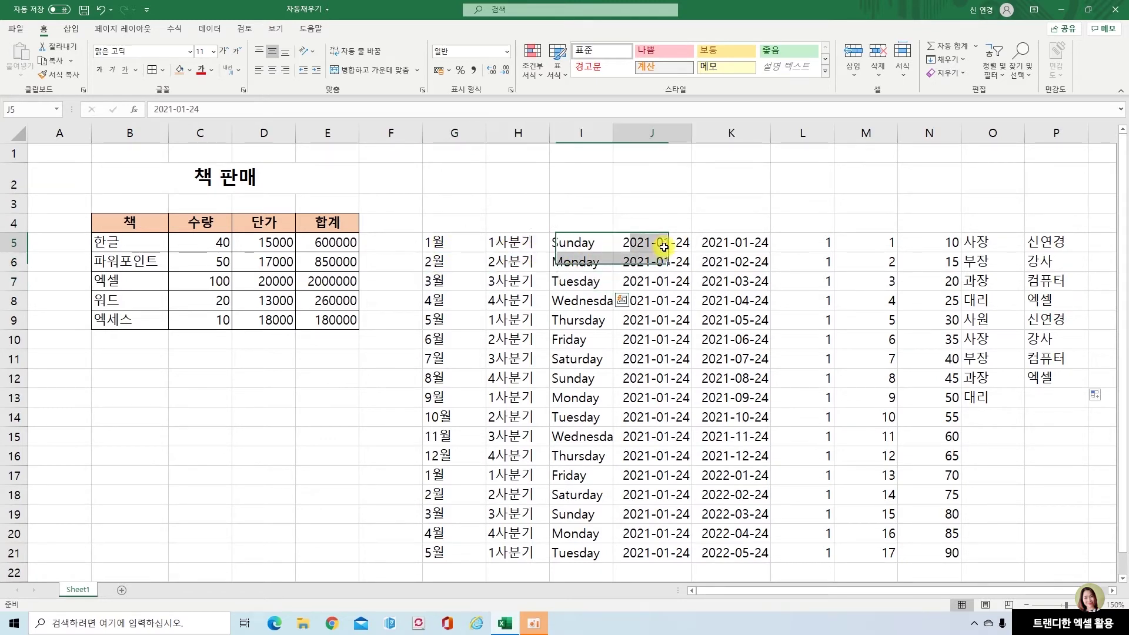
{"action": "left_click", "coordinate": [728, 246]}
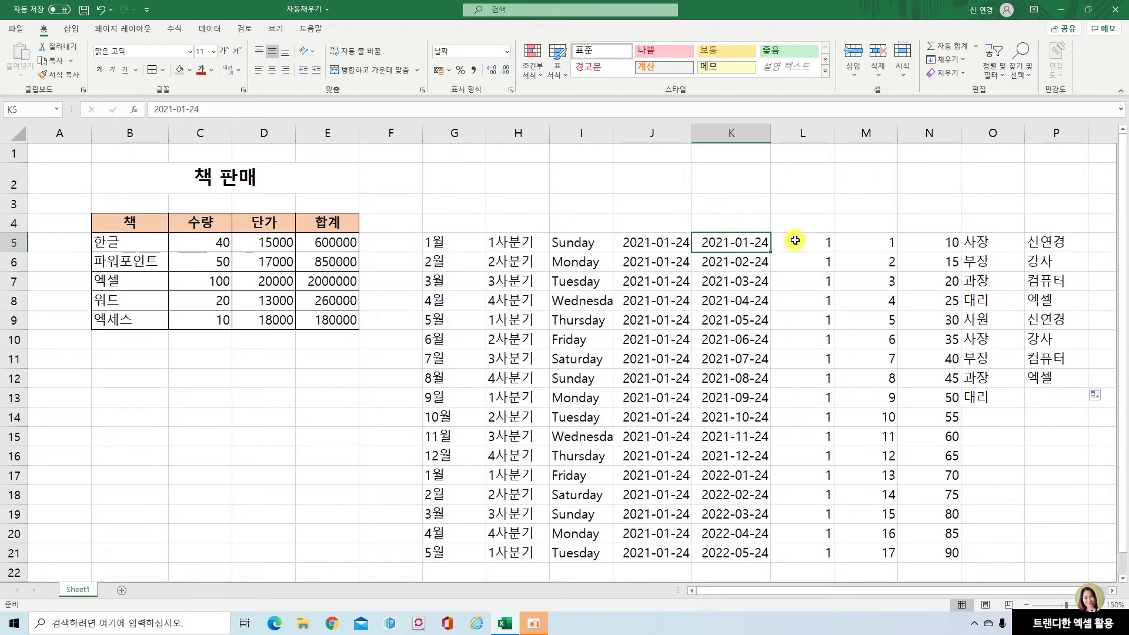
{"action": "left_click", "coordinate": [877, 250]}
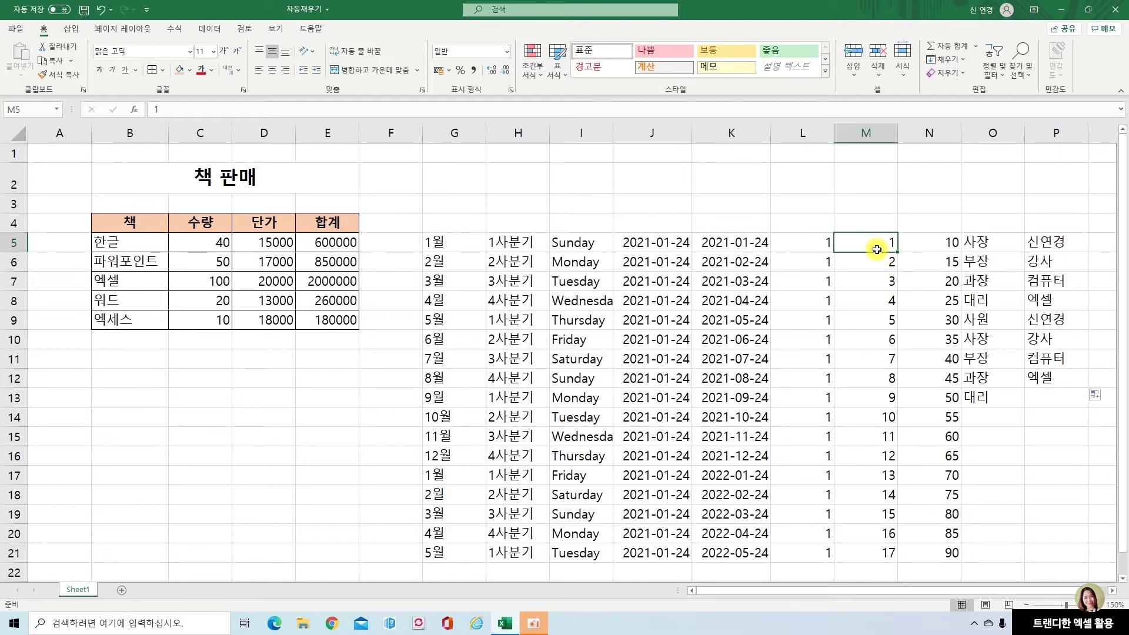
{"action": "left_click", "coordinate": [1057, 398]}
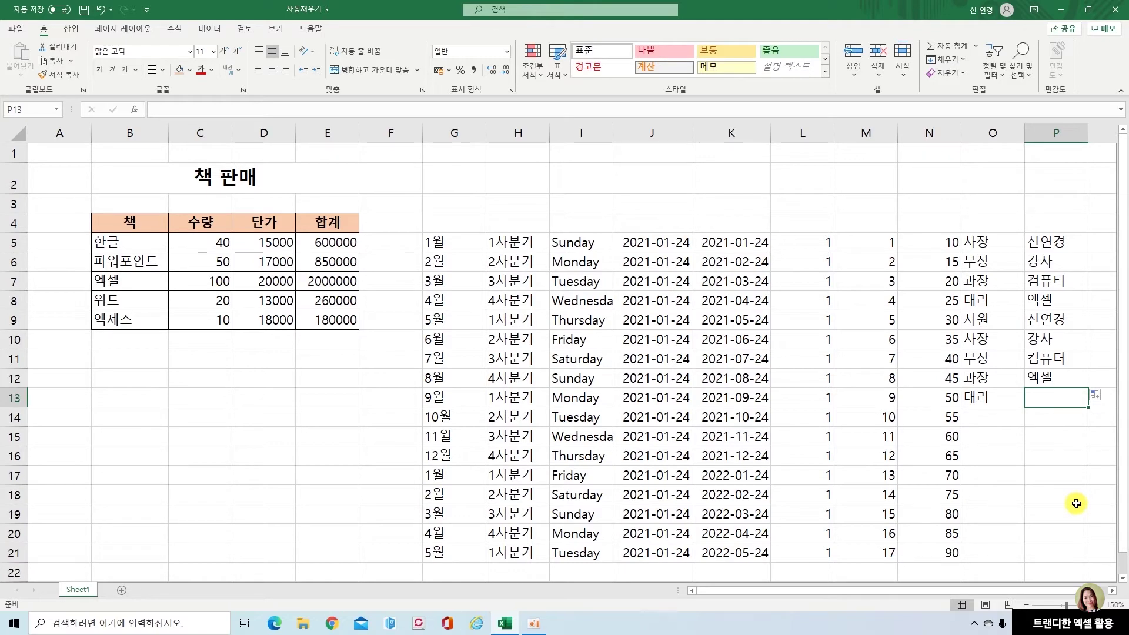
Reopen Custom Lists via File > Options > Advanced > Edit Custom Lists
{"action": "left_click", "coordinate": [18, 29]}
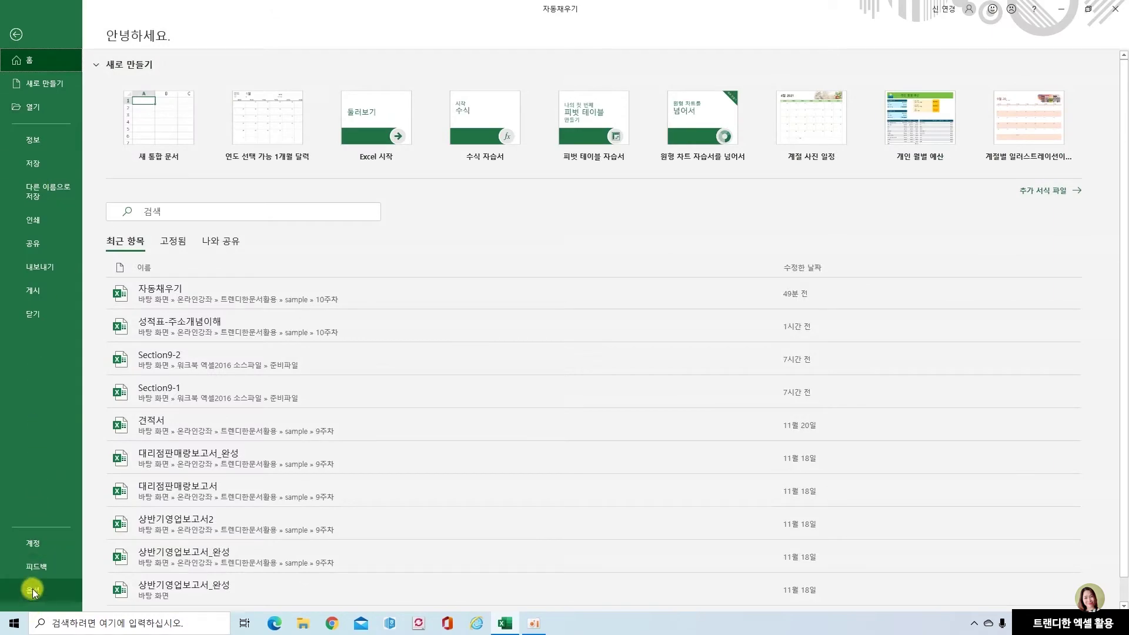
{"action": "left_click", "coordinate": [29, 588]}
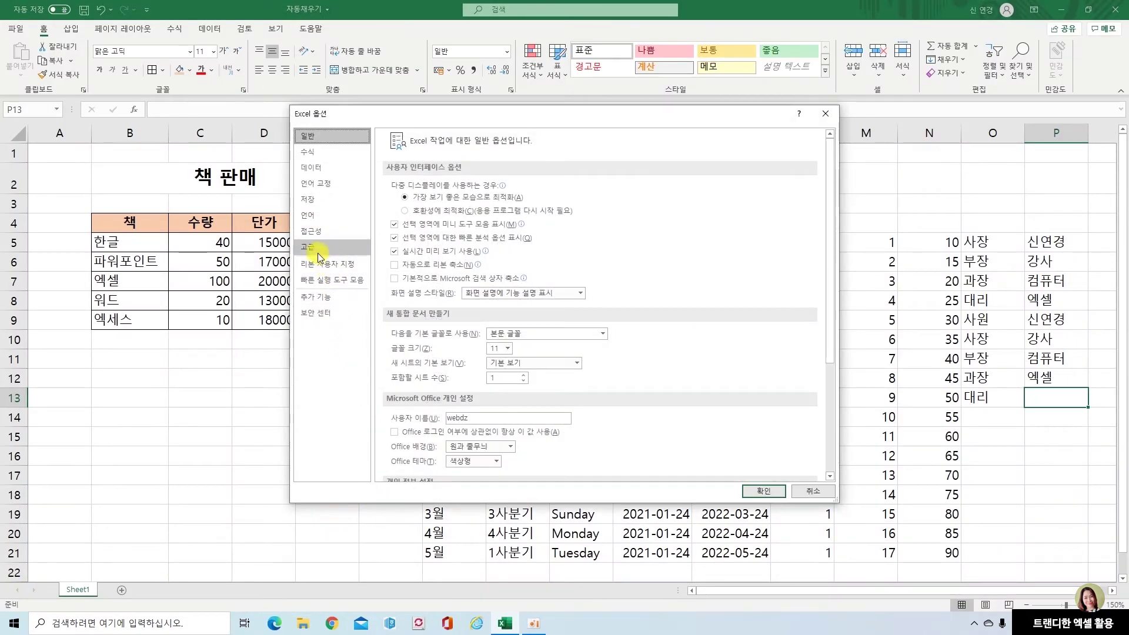
{"action": "left_click", "coordinate": [308, 247]}
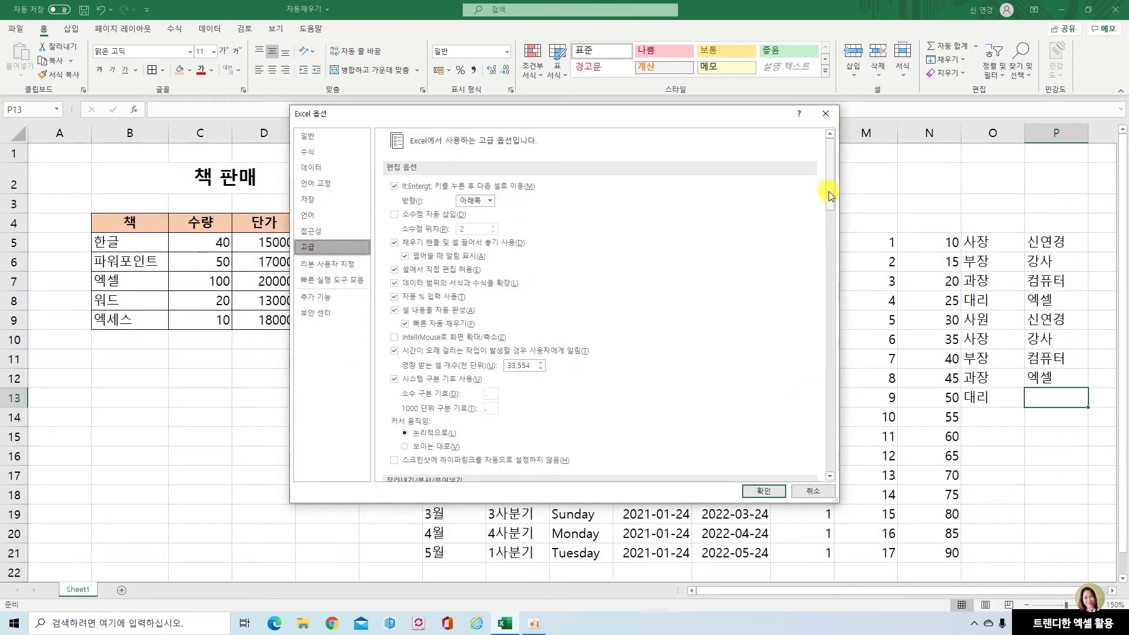
{"action": "left_click_drag", "start_coordinate": [828, 192], "coordinate": [829, 430]}
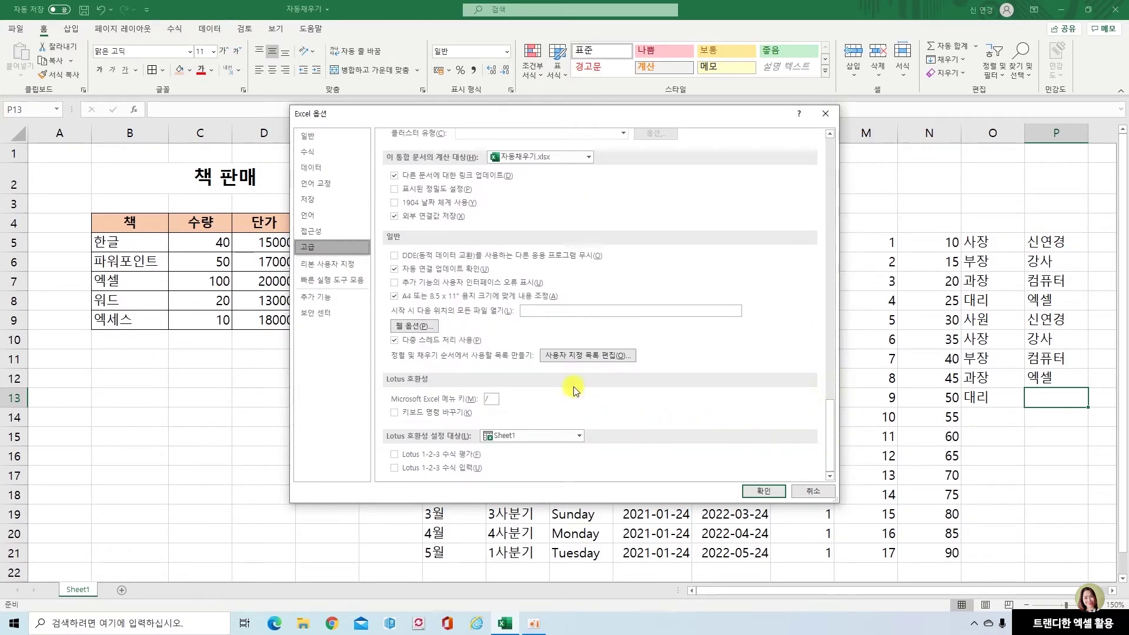
{"action": "left_click", "coordinate": [608, 357]}
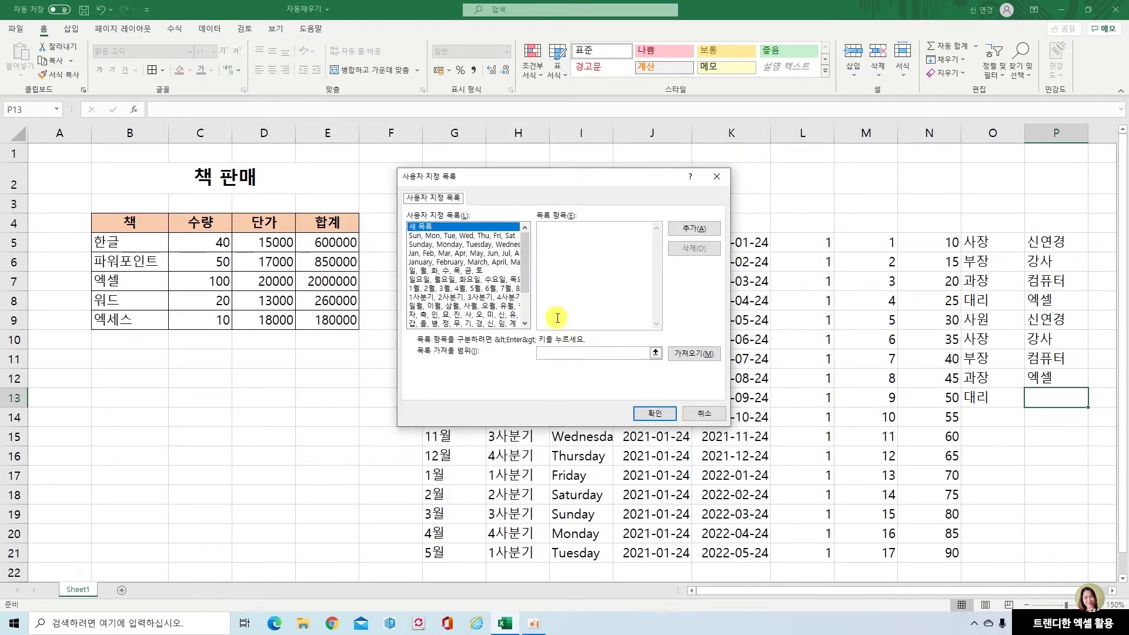
{"action": "scroll", "coordinate": [524, 288], "scroll_direction": "down", "scroll_amount": 2}
Delete the custom list that starts with the person's name
{"action": "left_click", "coordinate": [463, 324]}
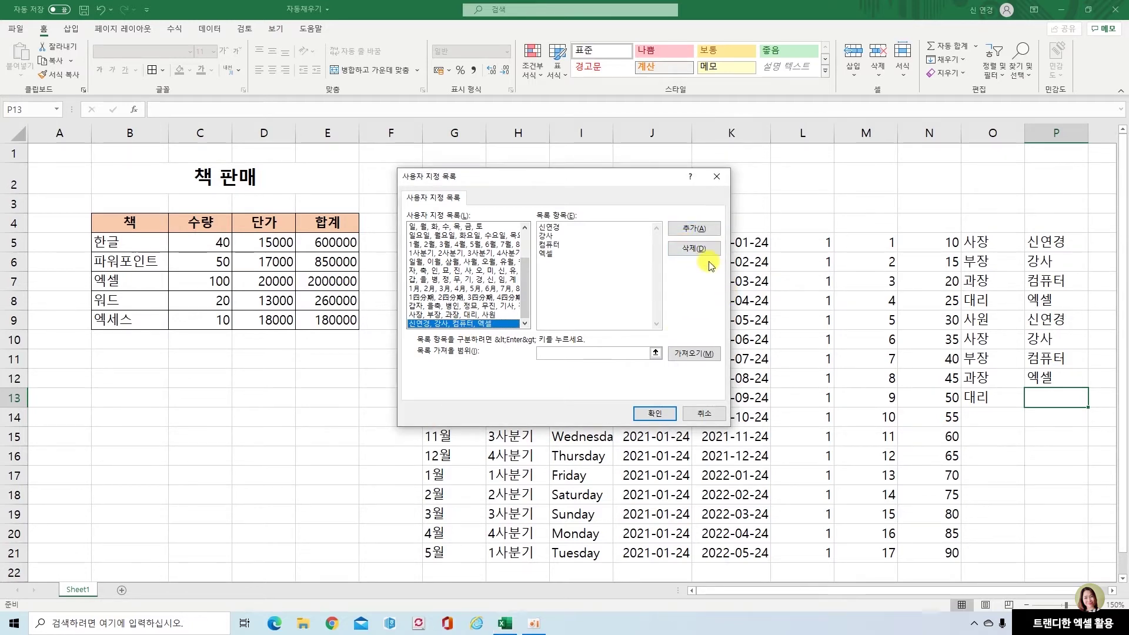
{"action": "left_click", "coordinate": [694, 249]}
{"action": "left_click", "coordinate": [533, 344]}
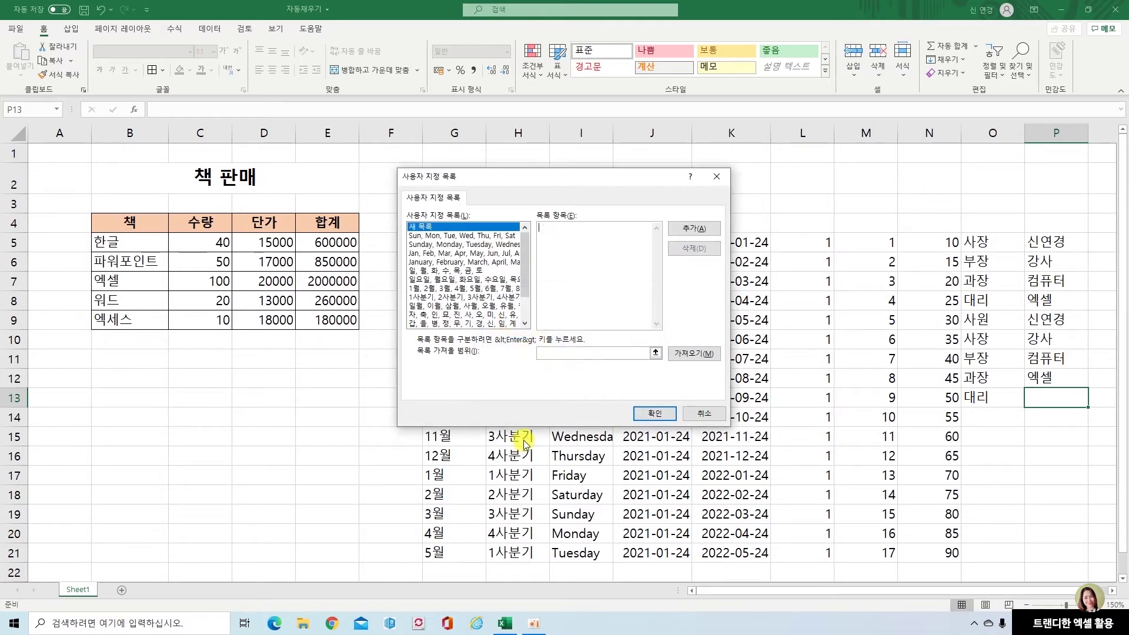
{"action": "left_click_drag", "start_coordinate": [524, 297], "coordinate": [466, 298]}
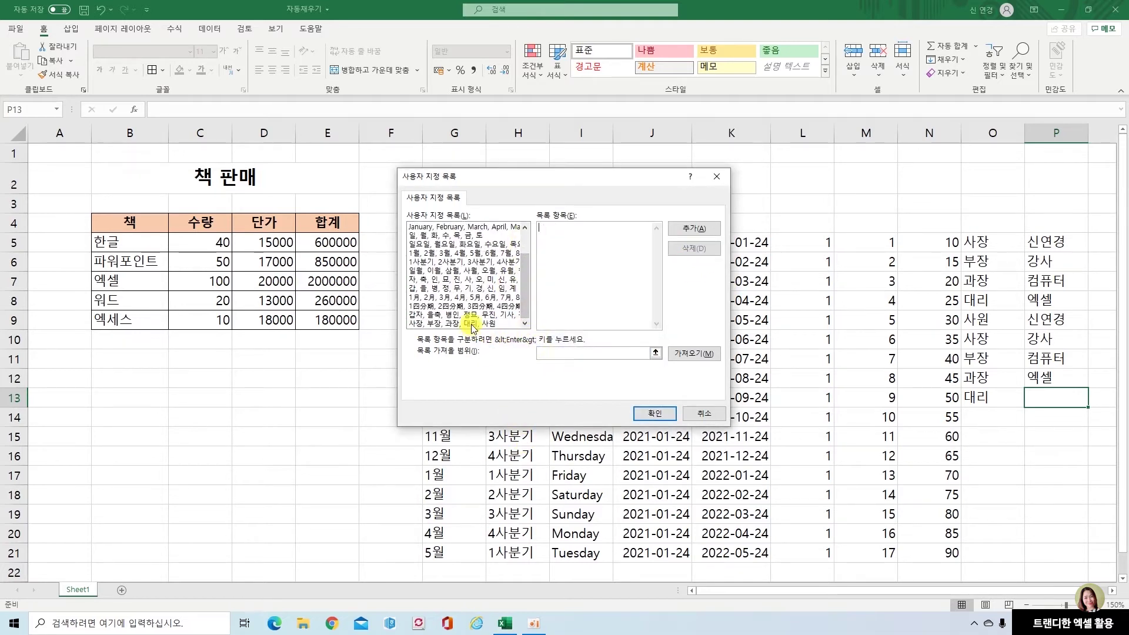
Delete the 사장–사원 job-title list too and close both dialogs back to the sheet
{"action": "left_click", "coordinate": [470, 324]}
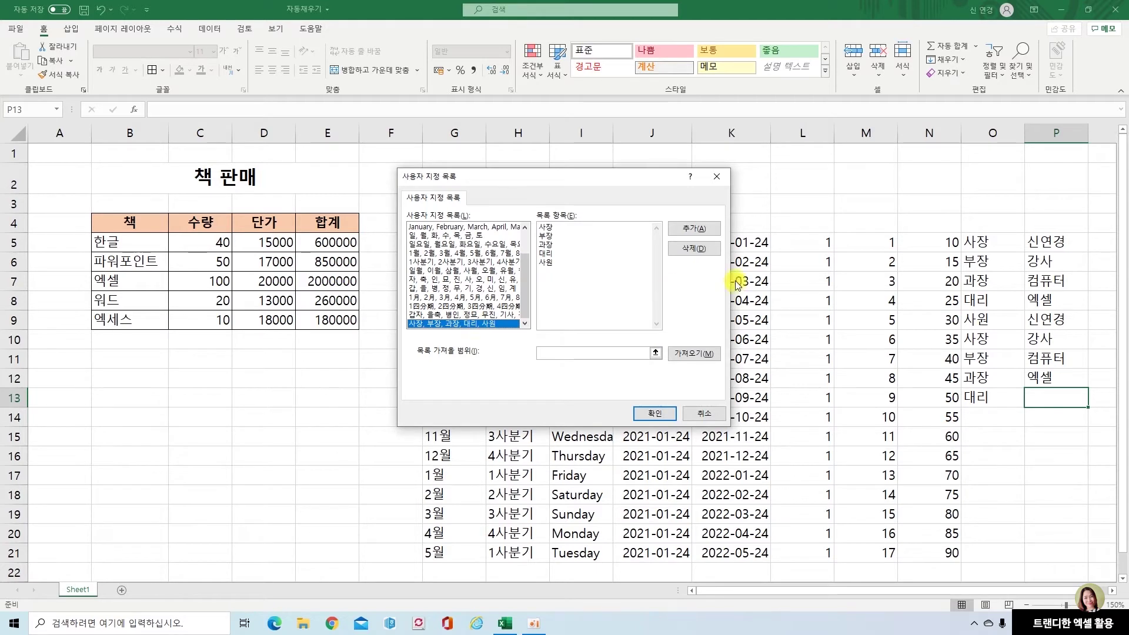
{"action": "left_click", "coordinate": [694, 249]}
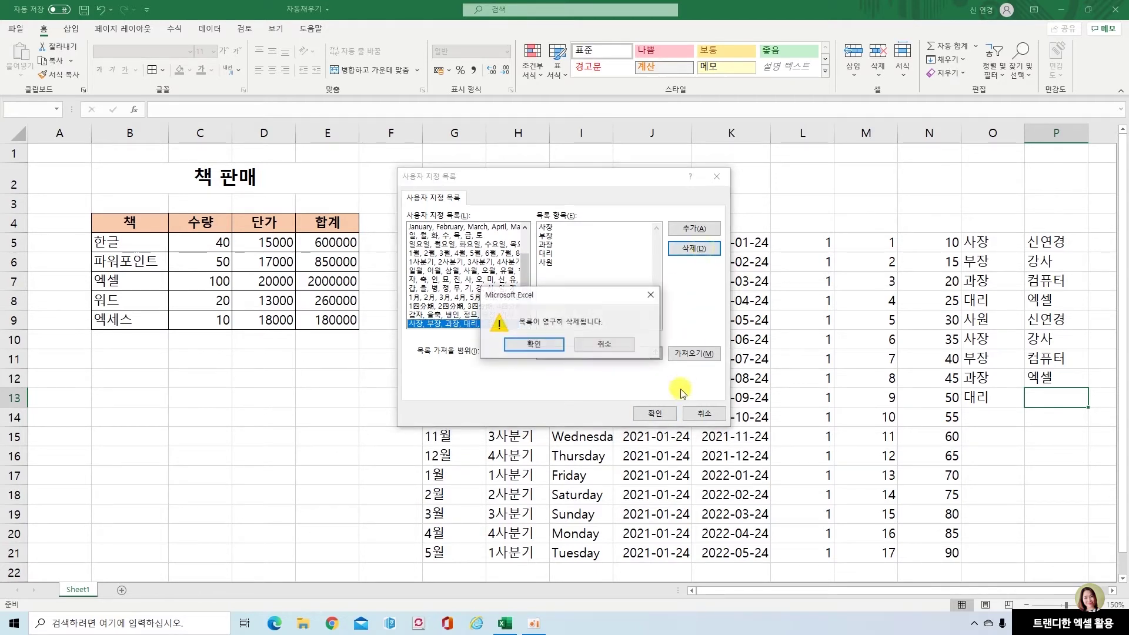
{"action": "left_click", "coordinate": [544, 346]}
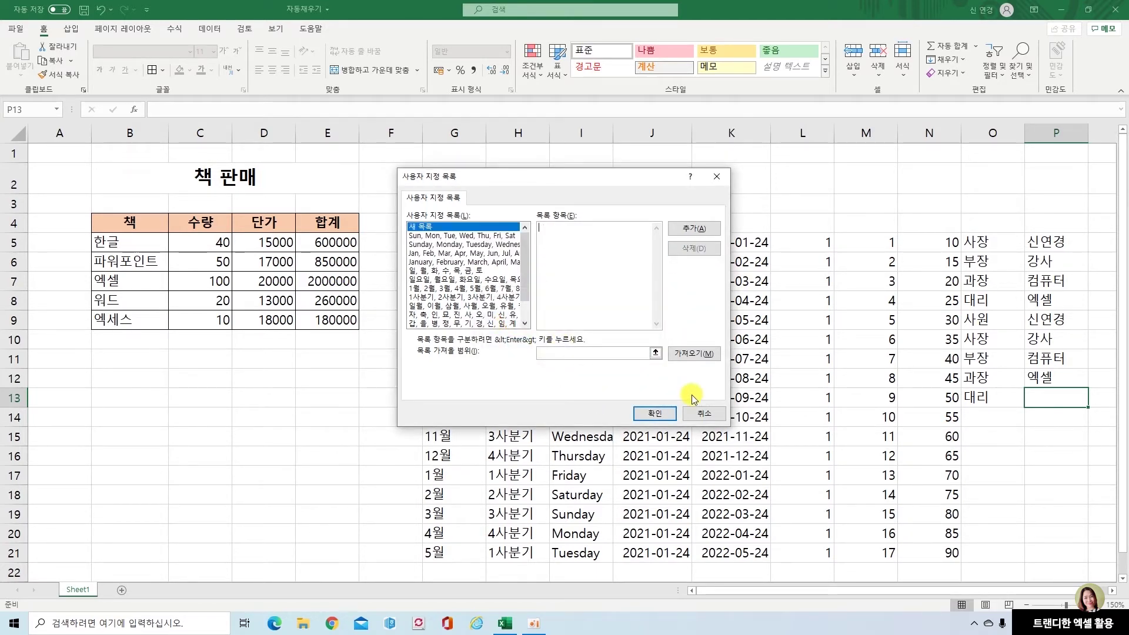
{"action": "left_click", "coordinate": [669, 416]}
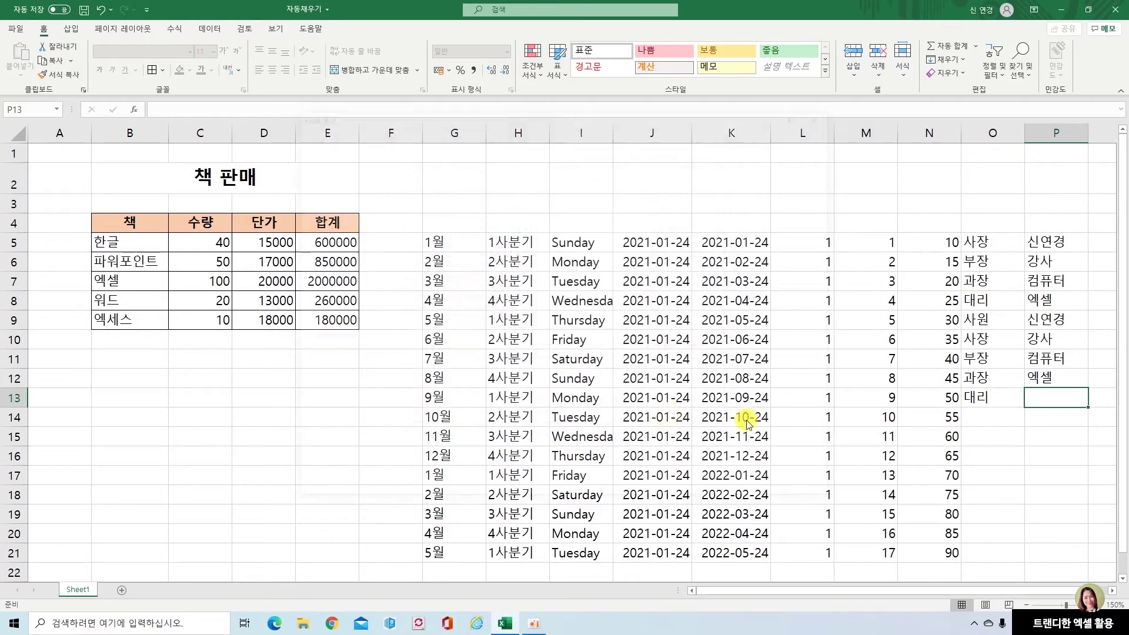
{"action": "left_click", "coordinate": [778, 491]}
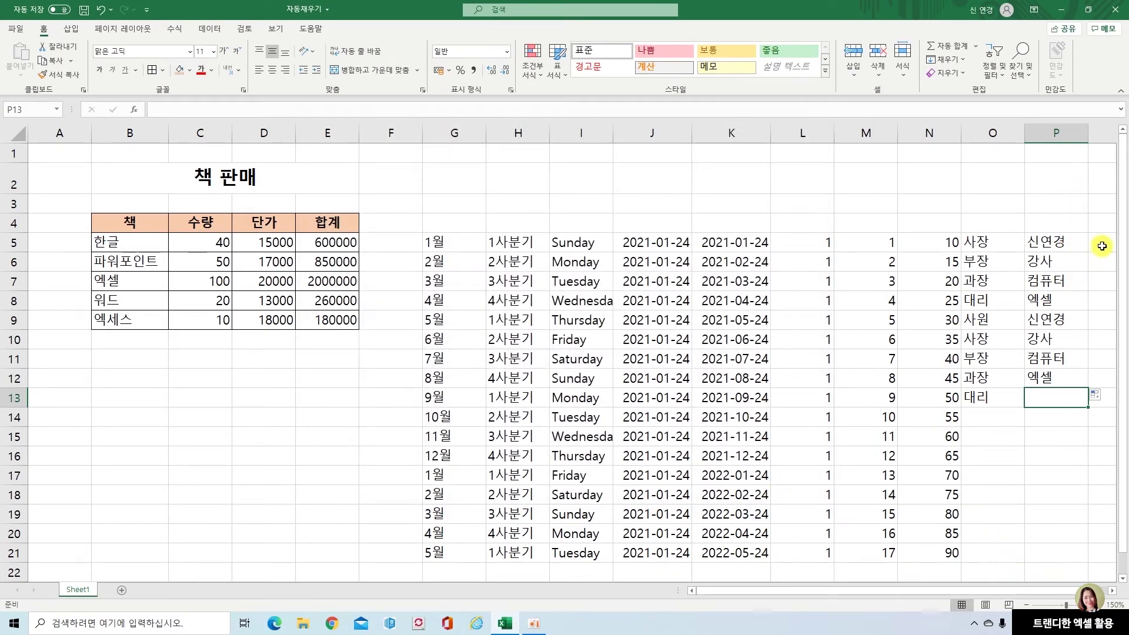
{"action": "left_click", "coordinate": [1102, 244]}
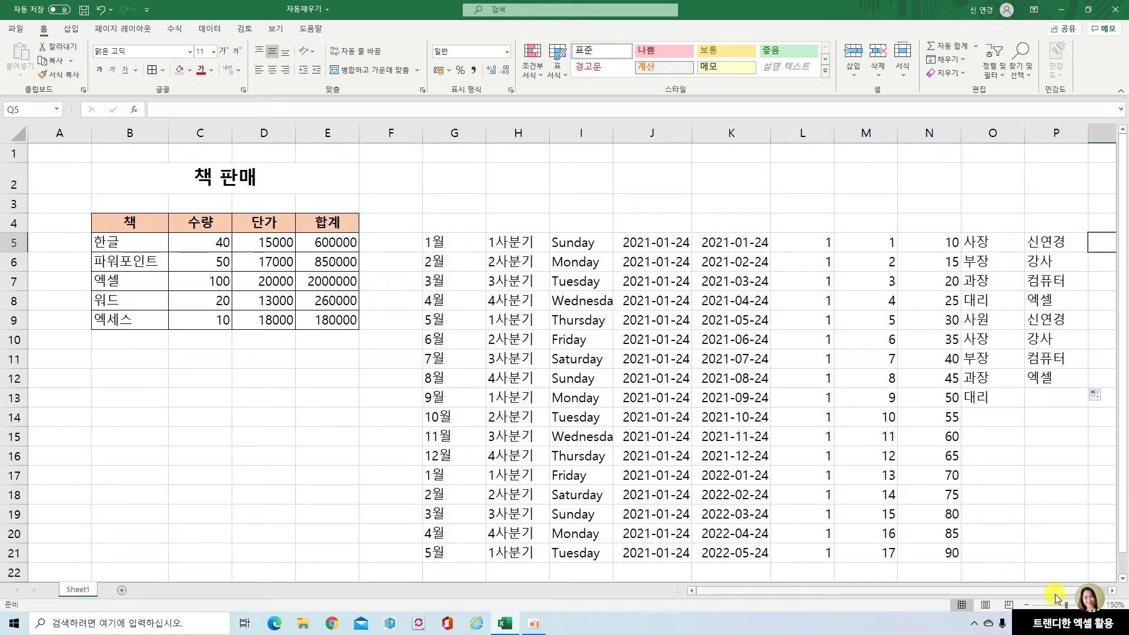
Type the person's name in Q5 and drag it down so Q5:Q12 repeat it unchanged
{"action": "scroll", "coordinate": [1057, 598], "scroll_direction": "right", "scroll_amount": 1}
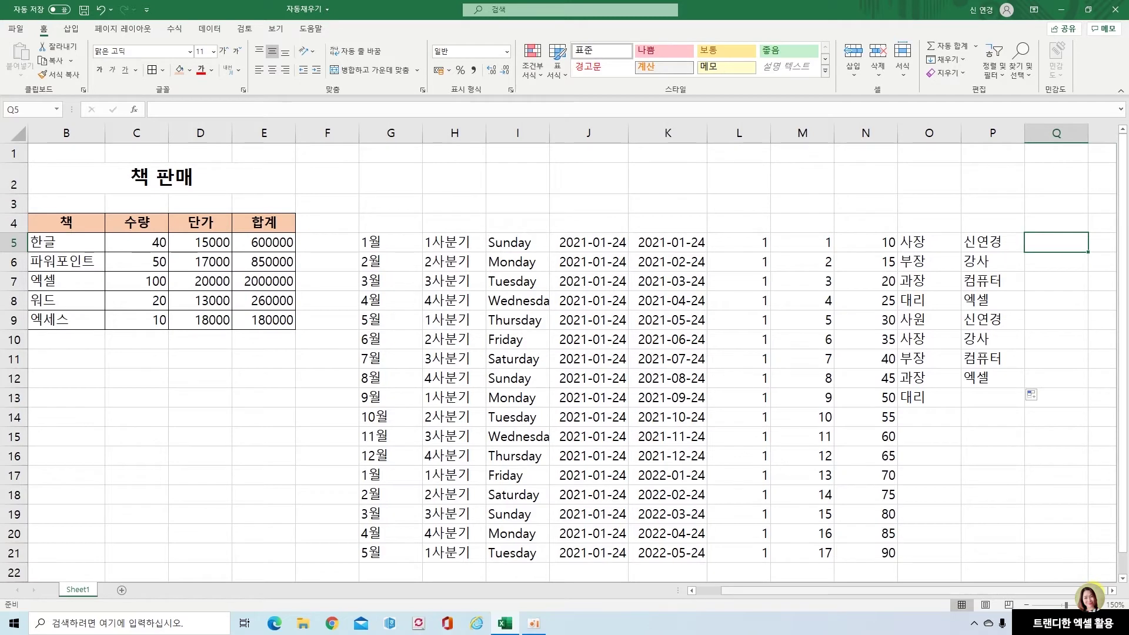
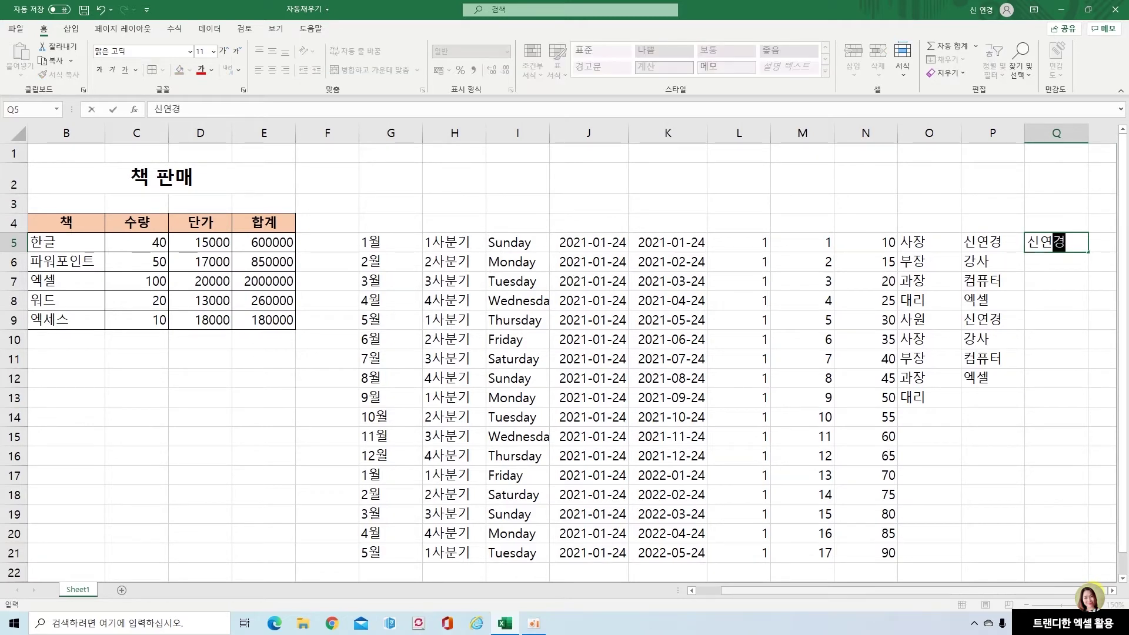
{"action": "key", "text": "Return"}
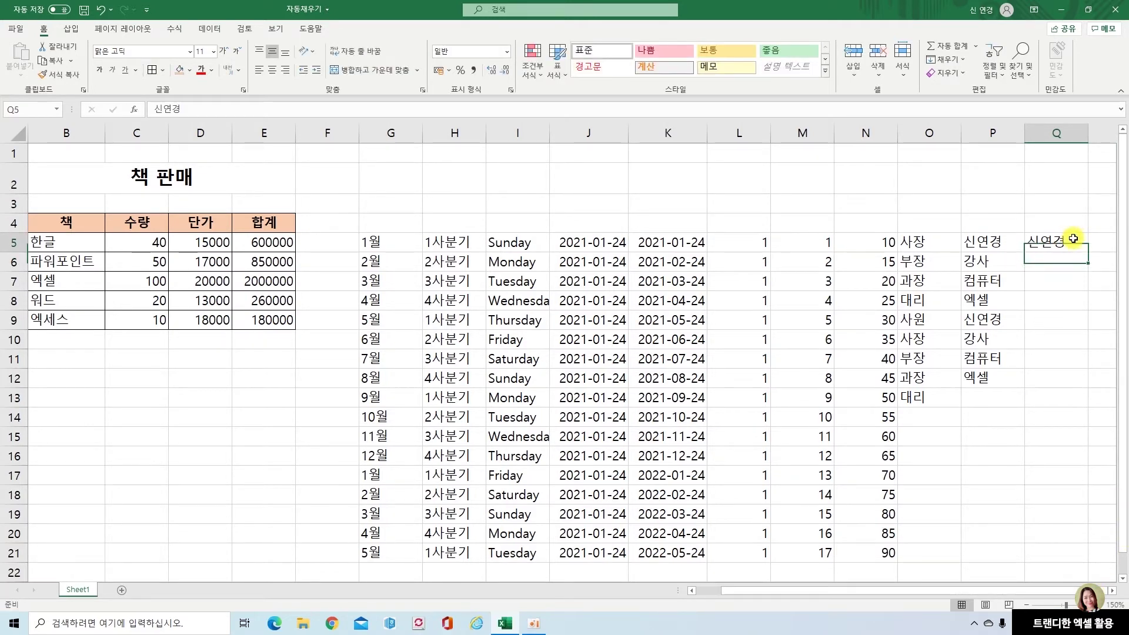
{"action": "left_click", "coordinate": [1053, 241]}
{"action": "left_click_drag", "start_coordinate": [1088, 252], "coordinate": [1078, 391]}
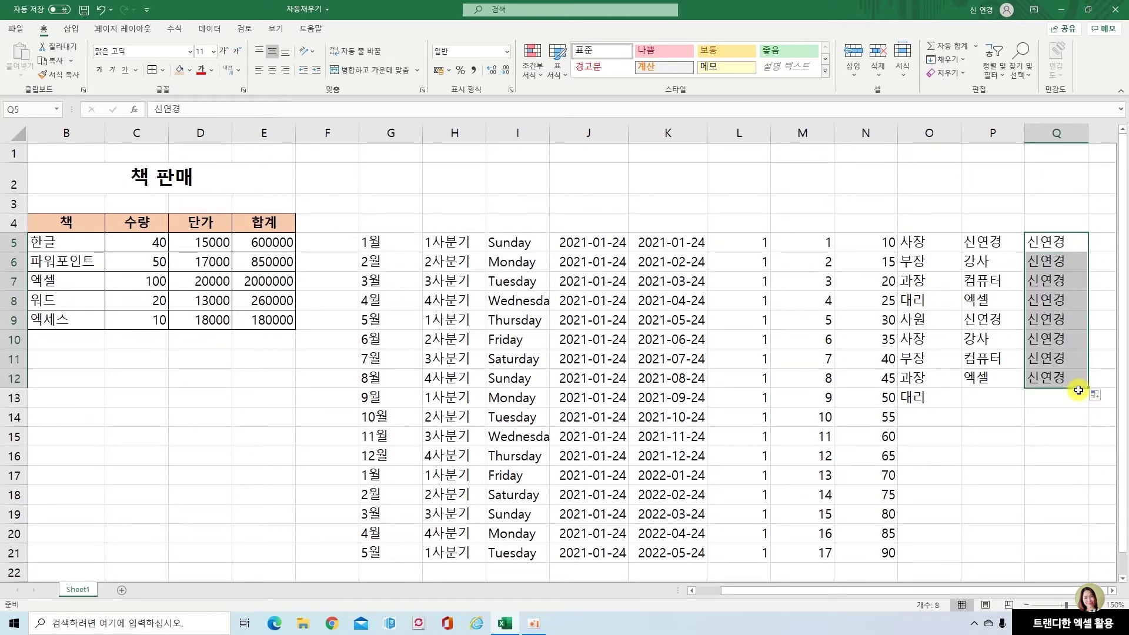
{"action": "left_click", "coordinate": [1048, 403]}
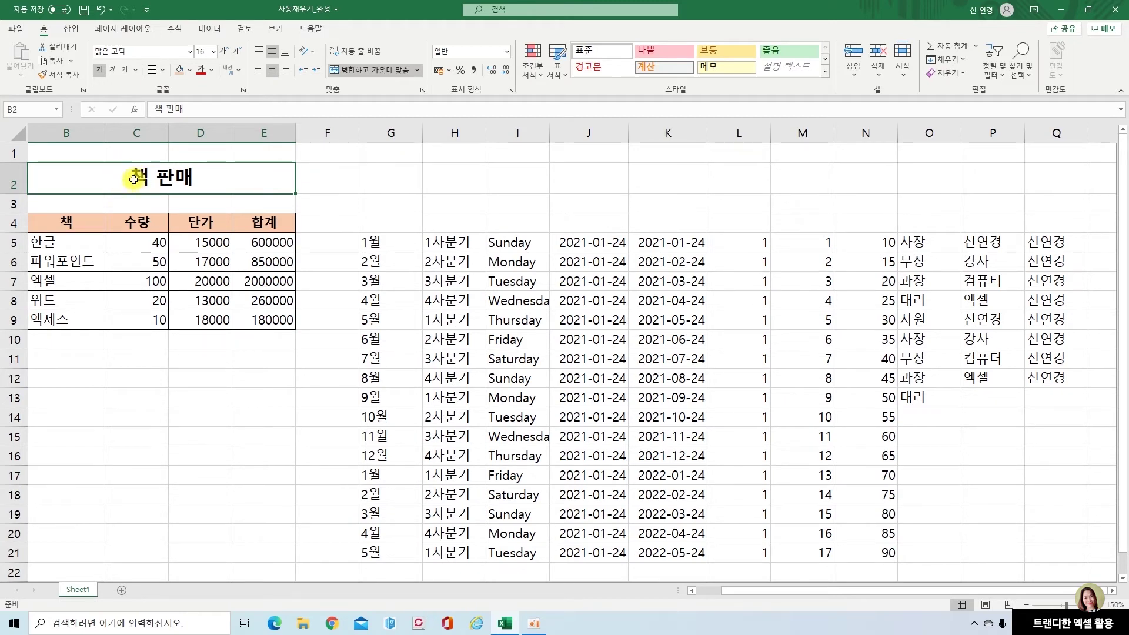
Insert a black square ■ before the 책 판매 title in B2 using ㅁ and Hanja
{"action": "double_click", "coordinate": [134, 179]}
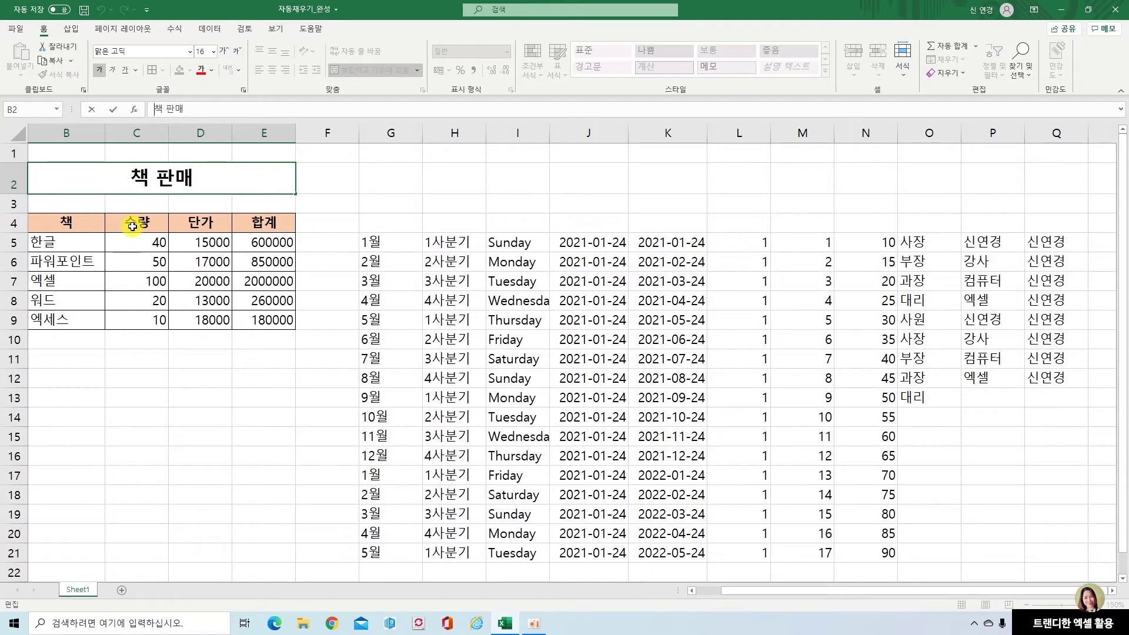
{"action": "left_click", "coordinate": [155, 109]}
{"action": "type", "text": "ㅁ"}
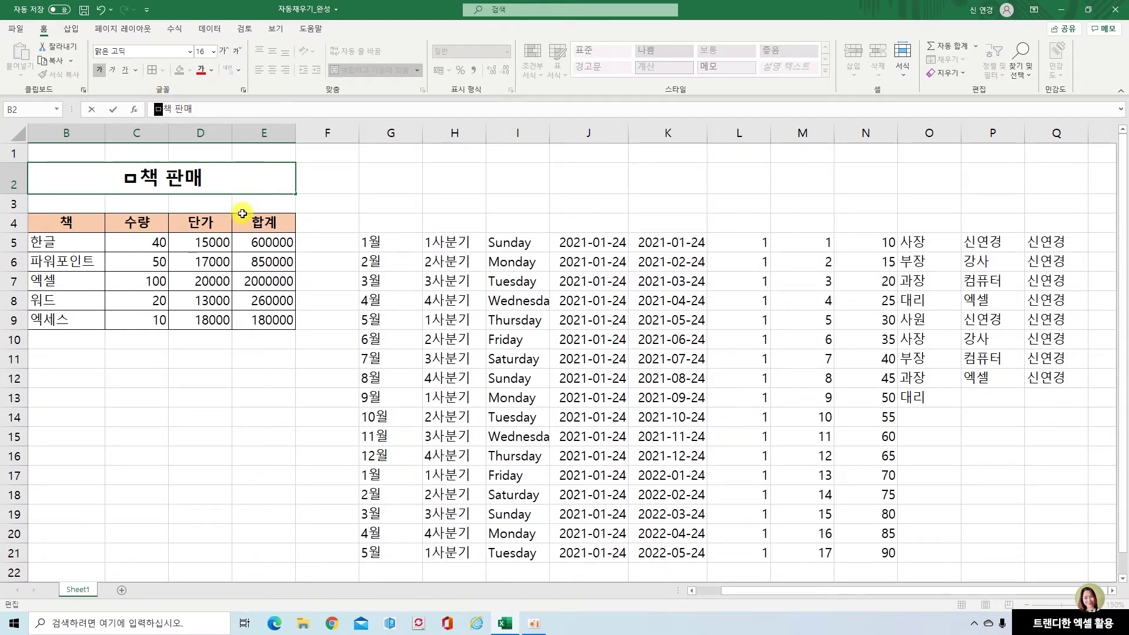
{"action": "key", "text": "Hangul_Hanja"}
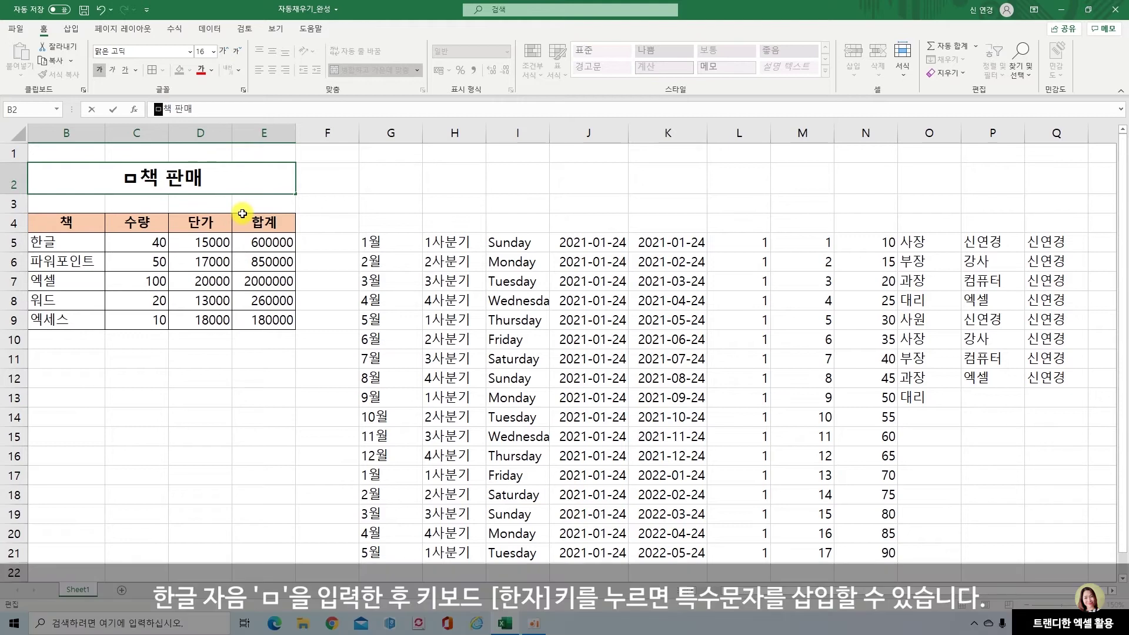
{"action": "key", "text": "Hangul_Hanja"}
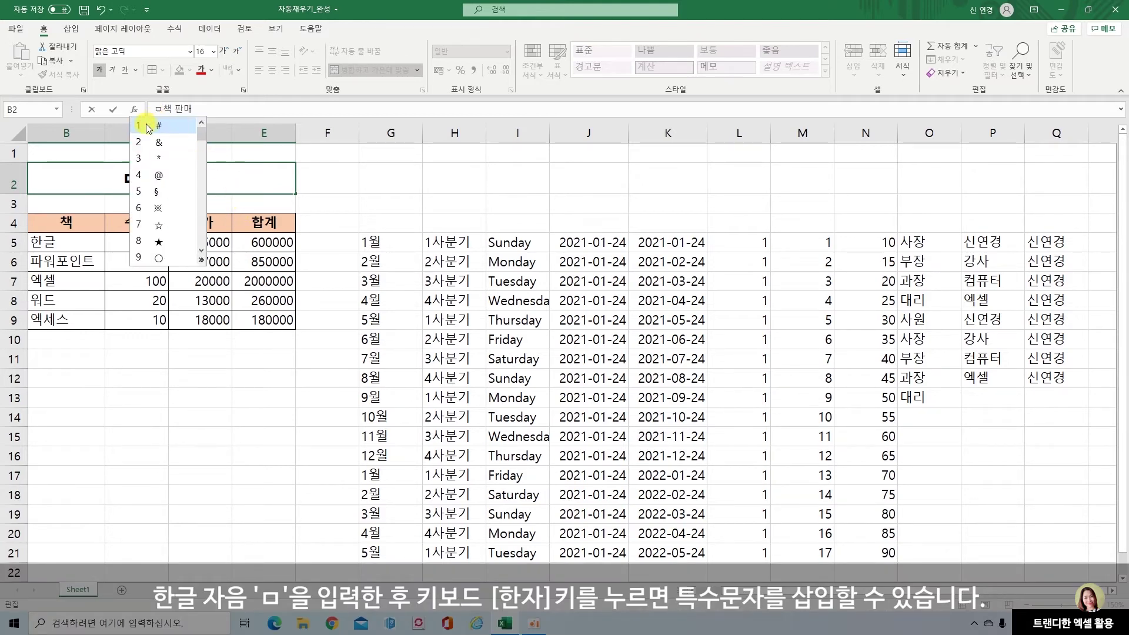
{"action": "left_click", "coordinate": [201, 260]}
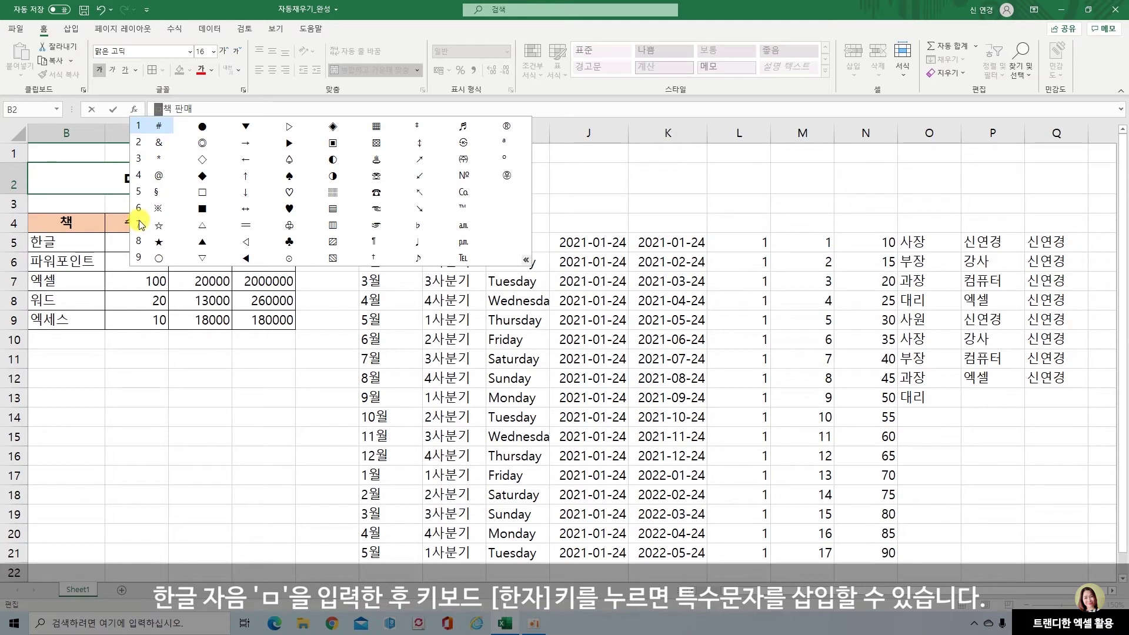
{"action": "left_click", "coordinate": [202, 208]}
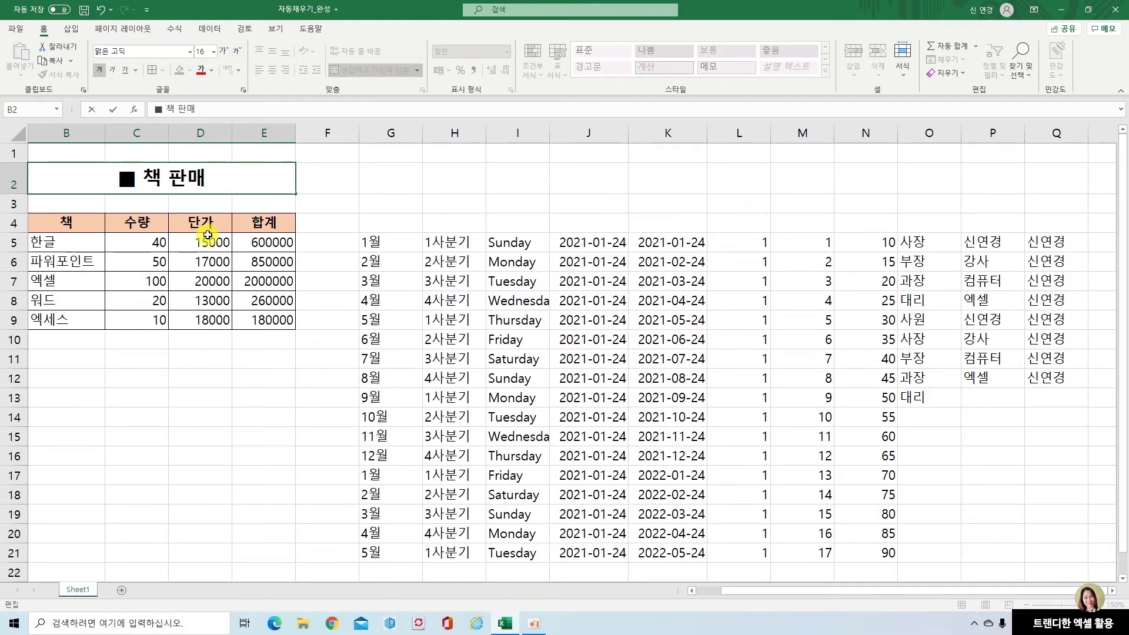
Add a matching ■ symbol after the title so it reads ■ 책 판매 ■
{"action": "type", "text": "ㅁ"}
{"action": "key", "text": "Hangul_Hanja"}
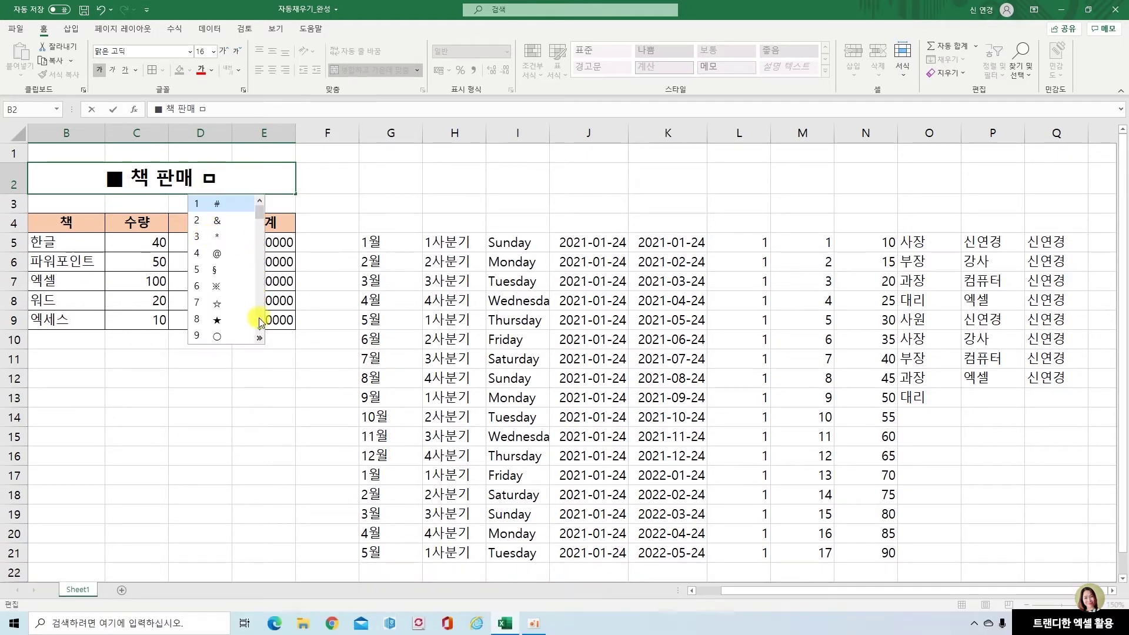
{"action": "left_click", "coordinate": [260, 337]}
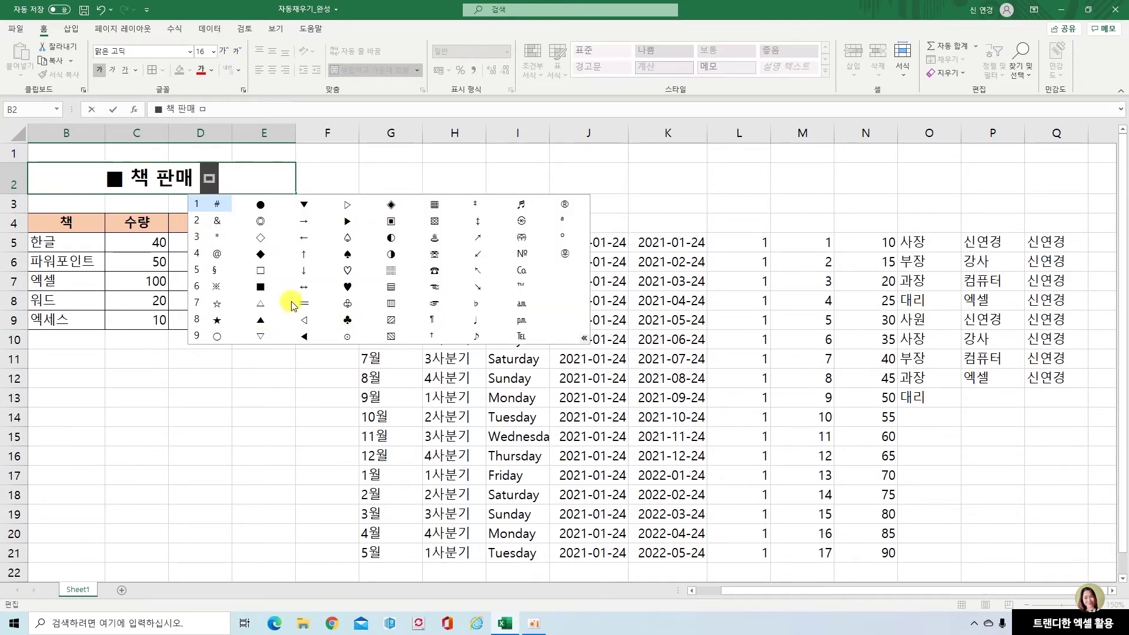
{"action": "left_click", "coordinate": [261, 286]}
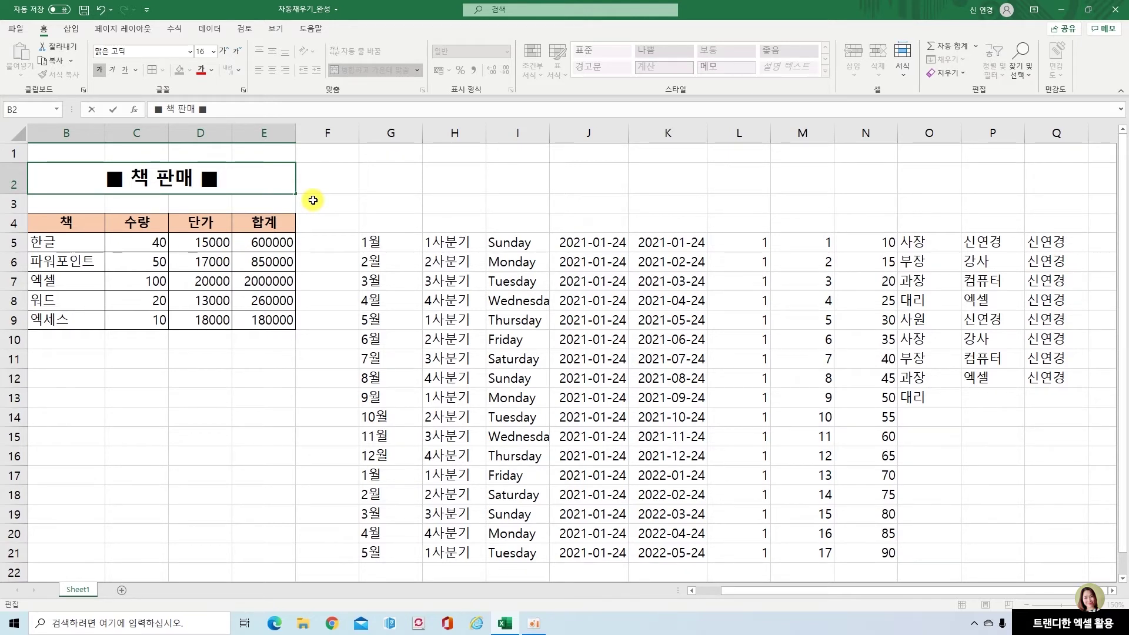
{"action": "key", "text": "ctrl+z"}
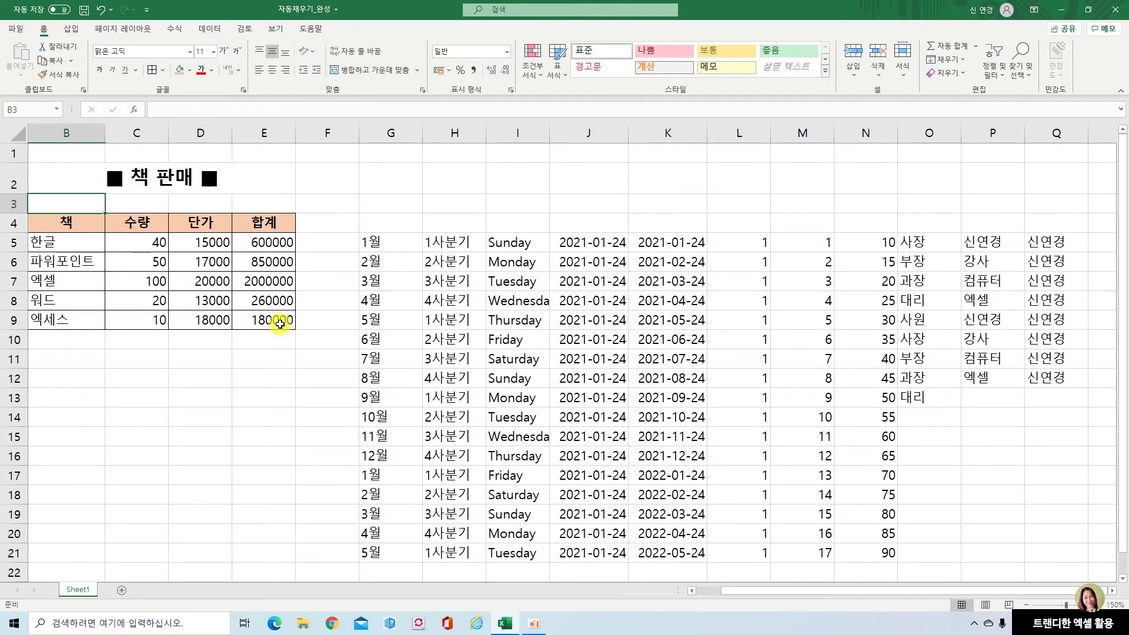
Select cell C12, open the Symbol dialog and scroll through its font list
{"action": "left_click", "coordinate": [152, 374]}
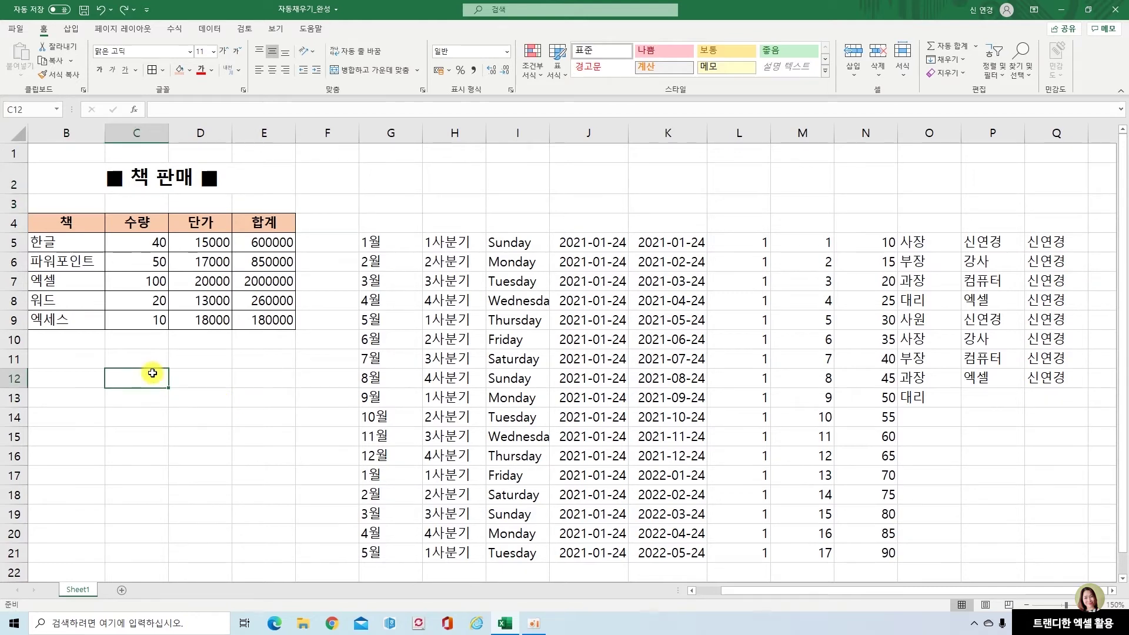
{"action": "left_click", "coordinate": [71, 28]}
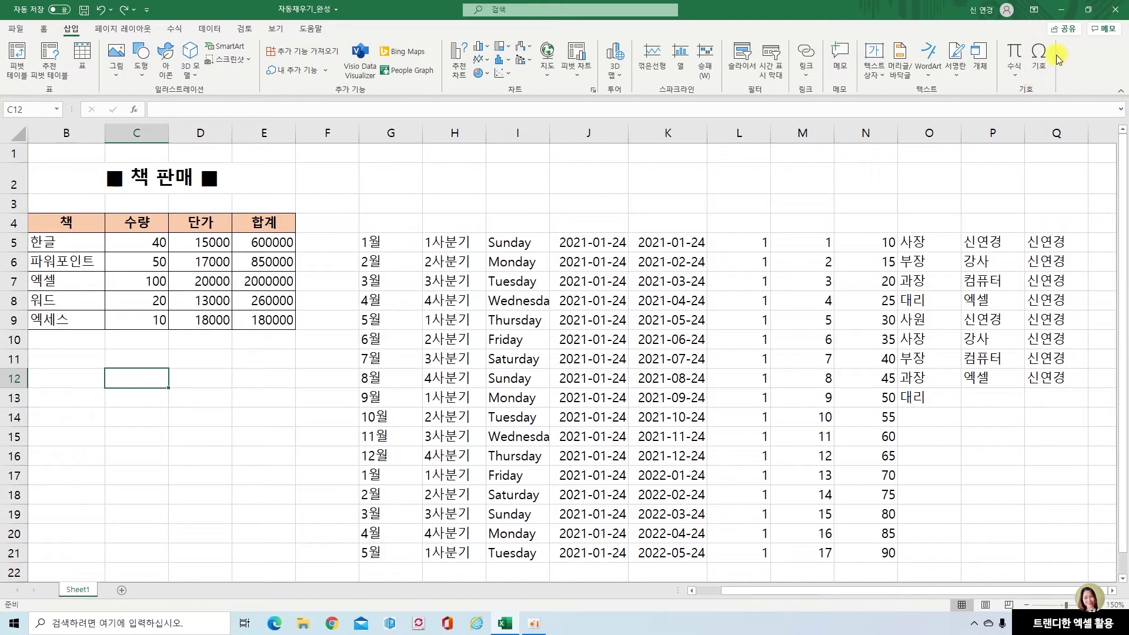
{"action": "left_click", "coordinate": [1049, 61]}
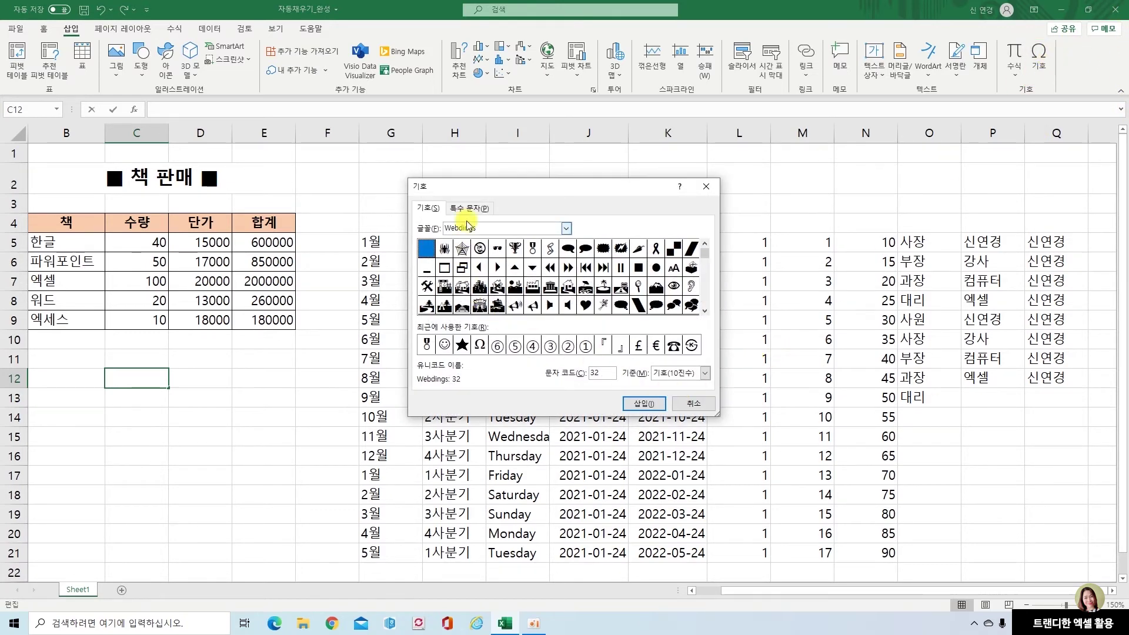
{"action": "left_click", "coordinate": [567, 228]}
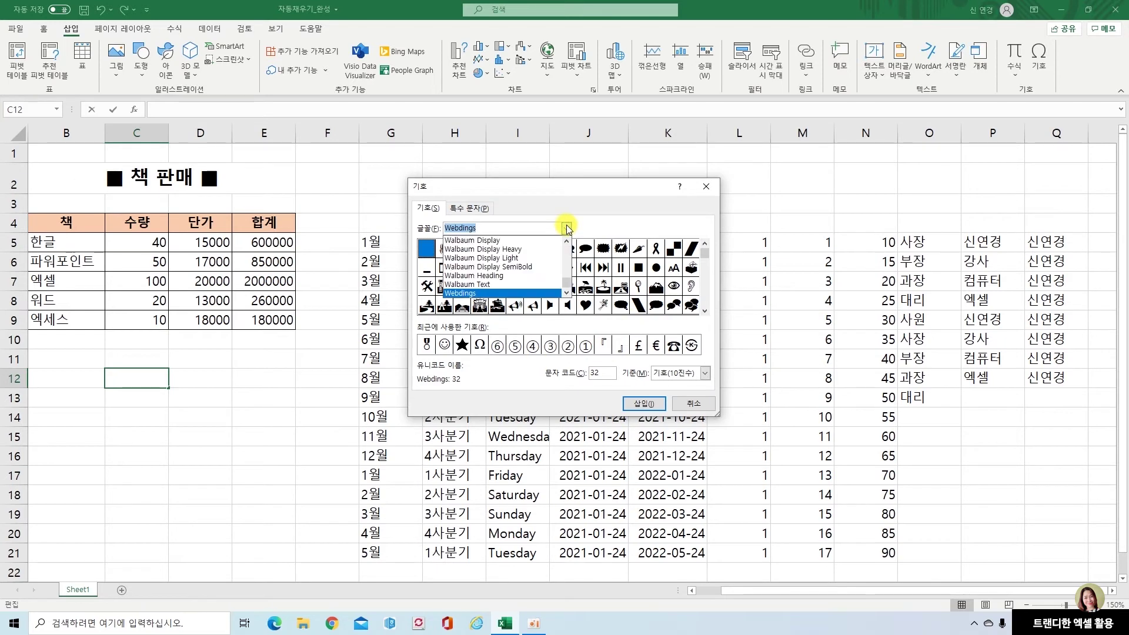
{"action": "left_click", "coordinate": [566, 293]}
{"action": "left_click", "coordinate": [567, 292]}
{"action": "left_click", "coordinate": [567, 293]}
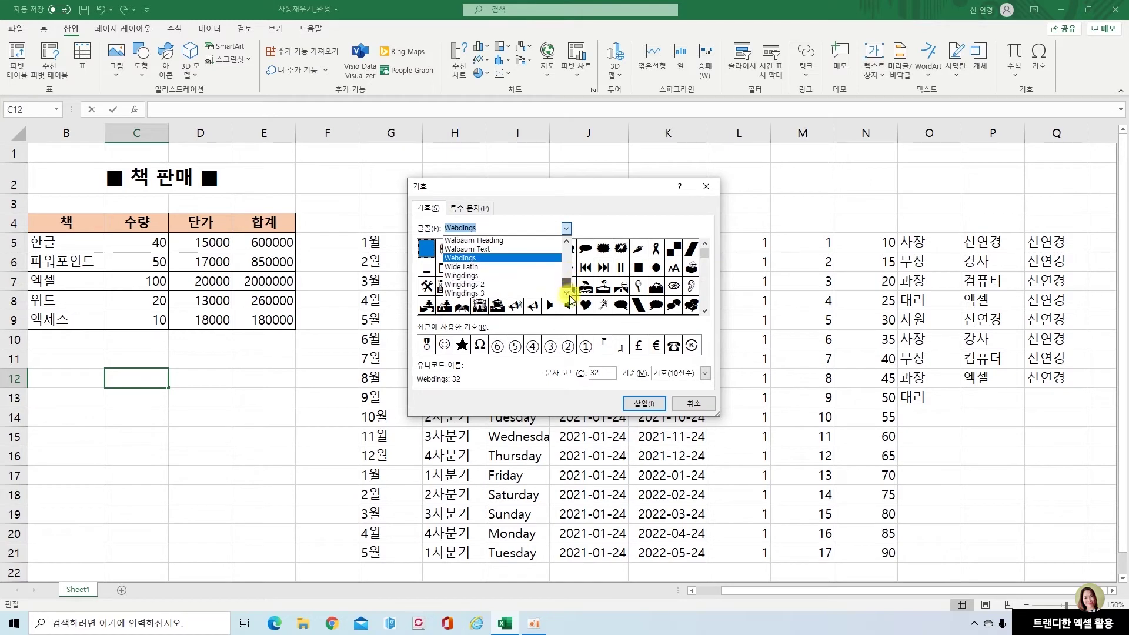
Choose the Wingdings font and insert the victory-hand symbol into C12
{"action": "left_click", "coordinate": [466, 277]}
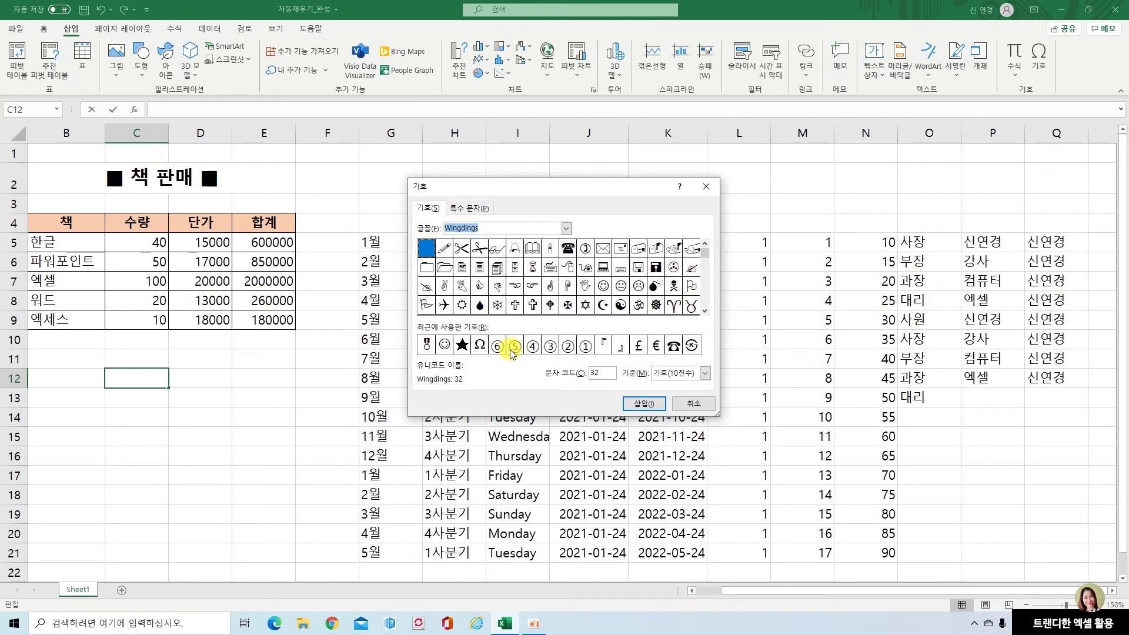
{"action": "double_click", "coordinate": [445, 288]}
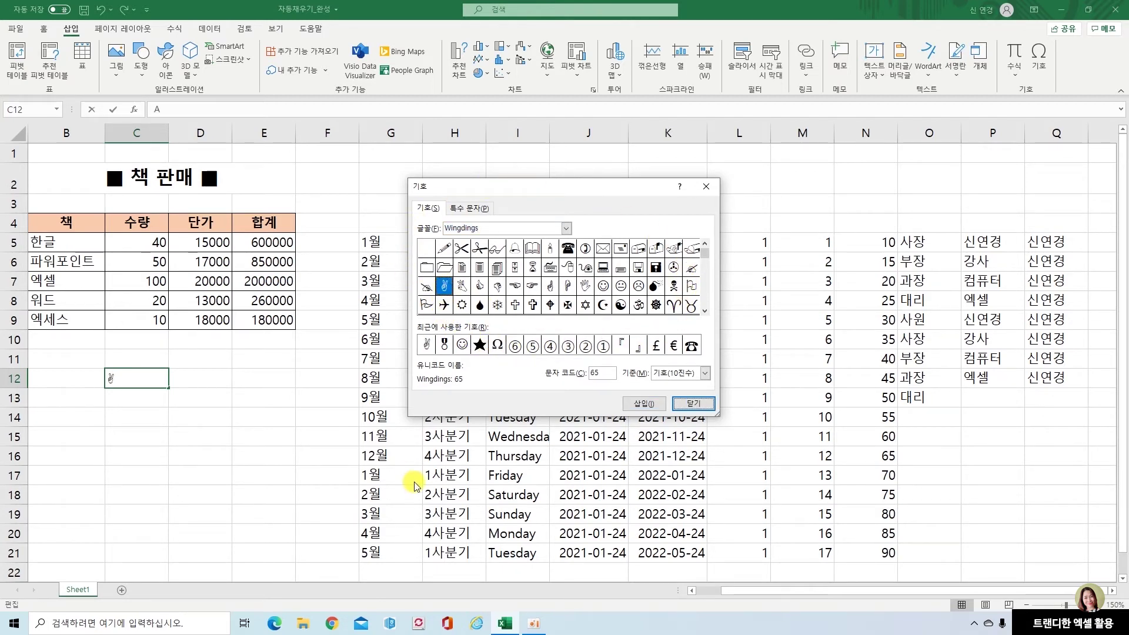
{"action": "left_click", "coordinate": [692, 403]}
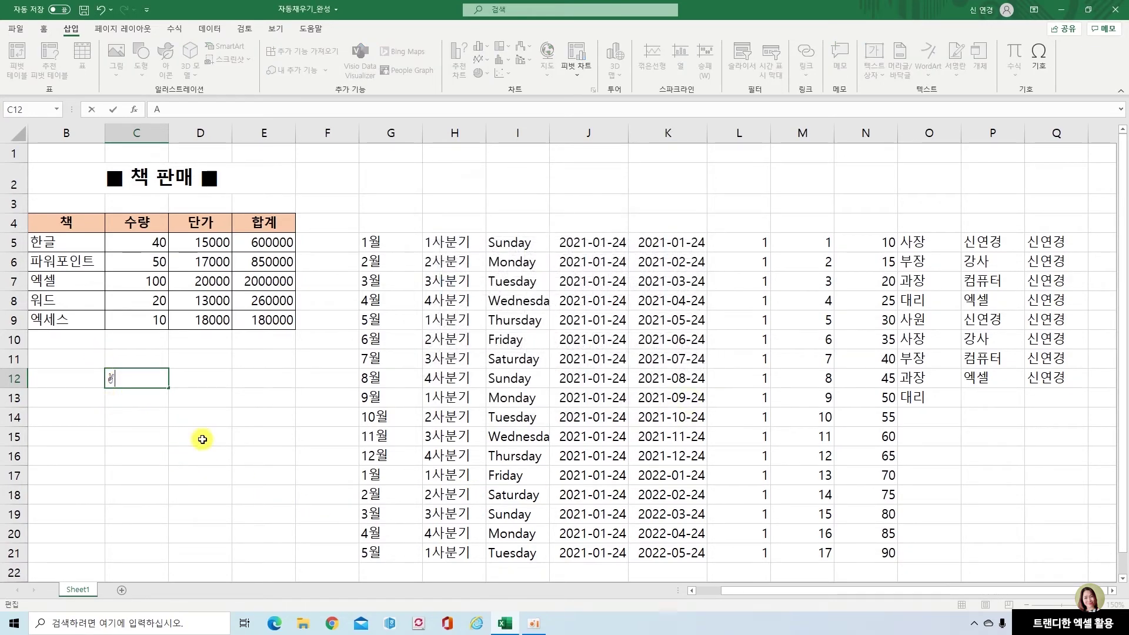
{"action": "key", "text": "Return"}
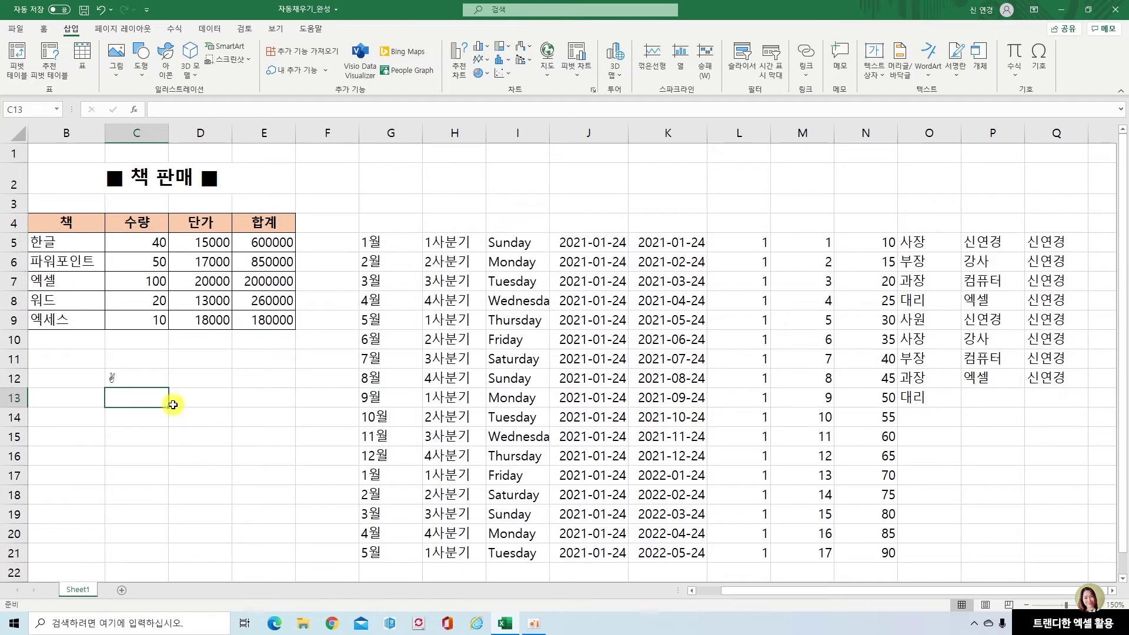
{"action": "left_click", "coordinate": [150, 381]}
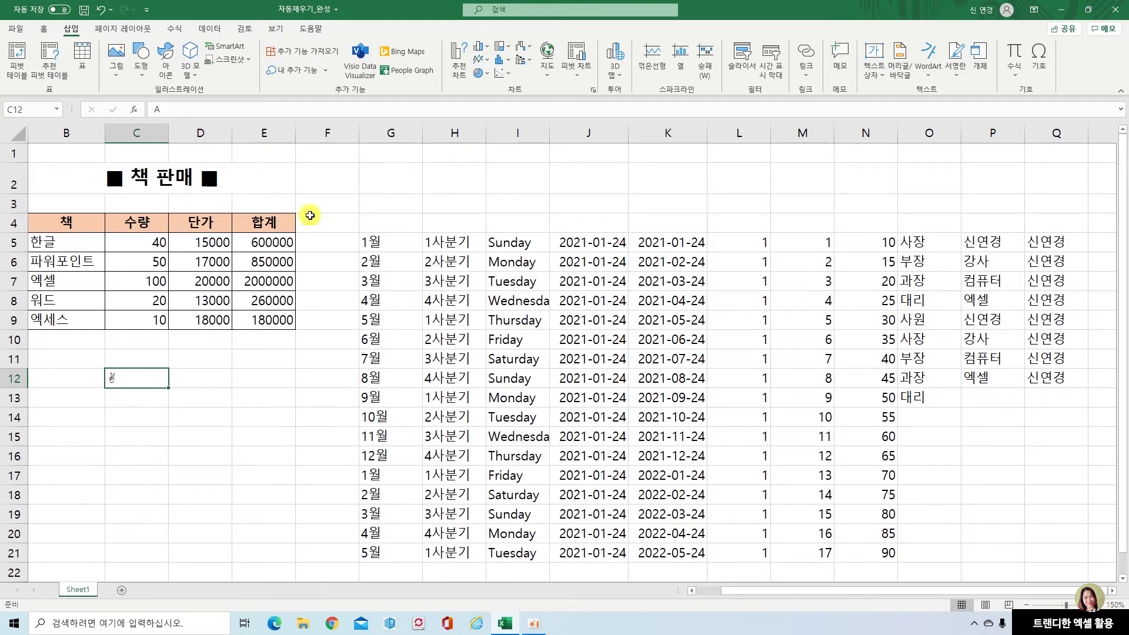
{"action": "left_click", "coordinate": [270, 242]}
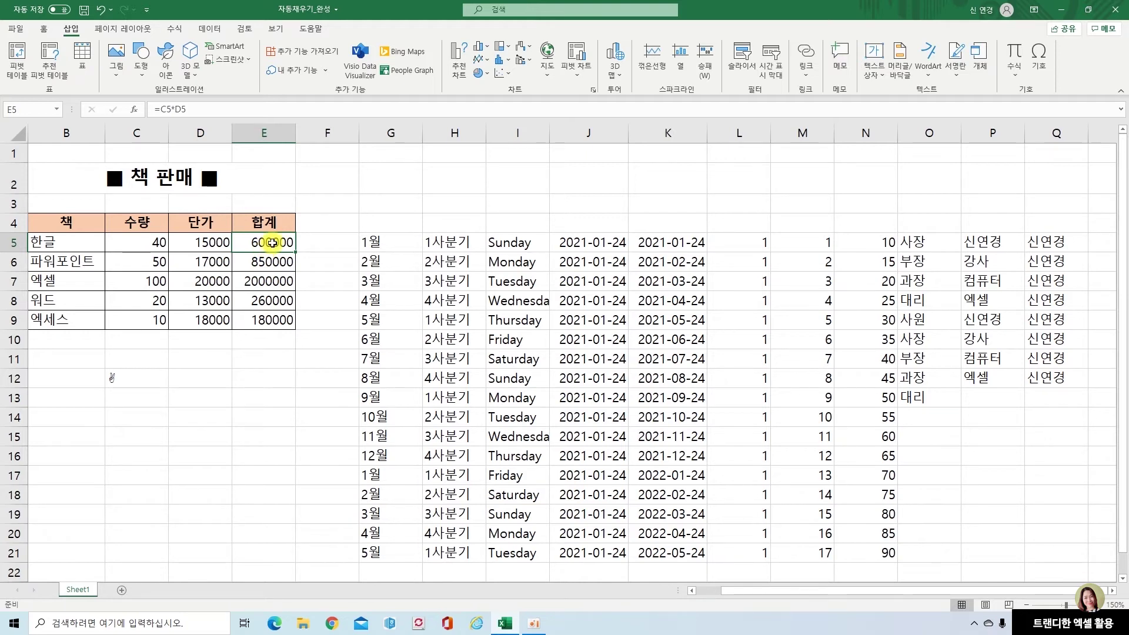
Add a note to cell E5 reading 합계=수량 * 단가
{"action": "right_click", "coordinate": [272, 243]}
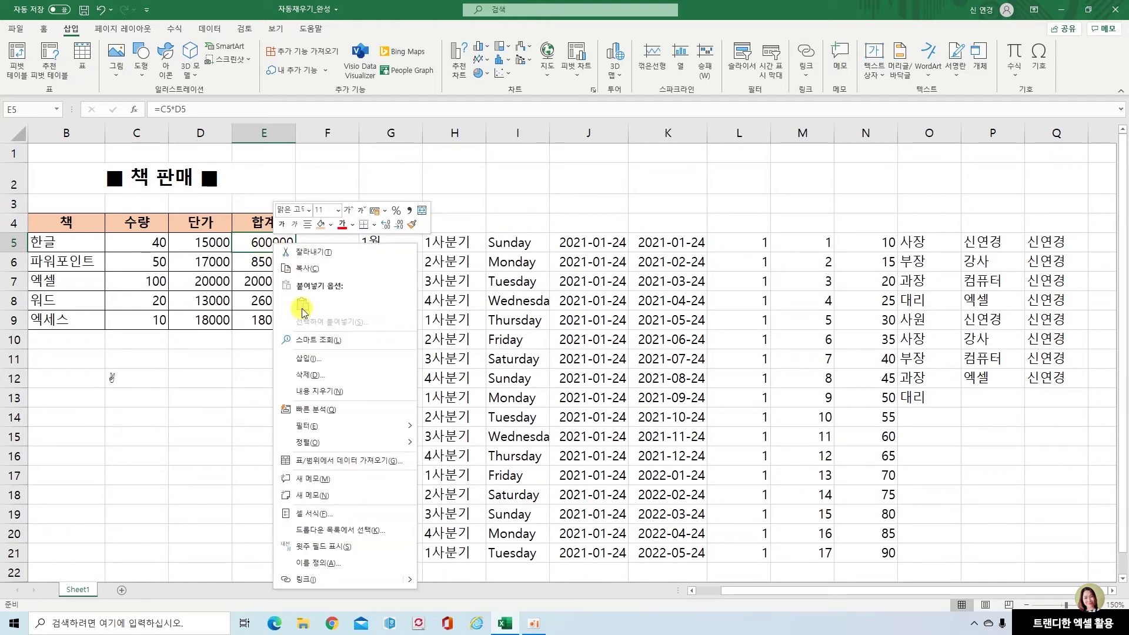
{"action": "left_click", "coordinate": [340, 499]}
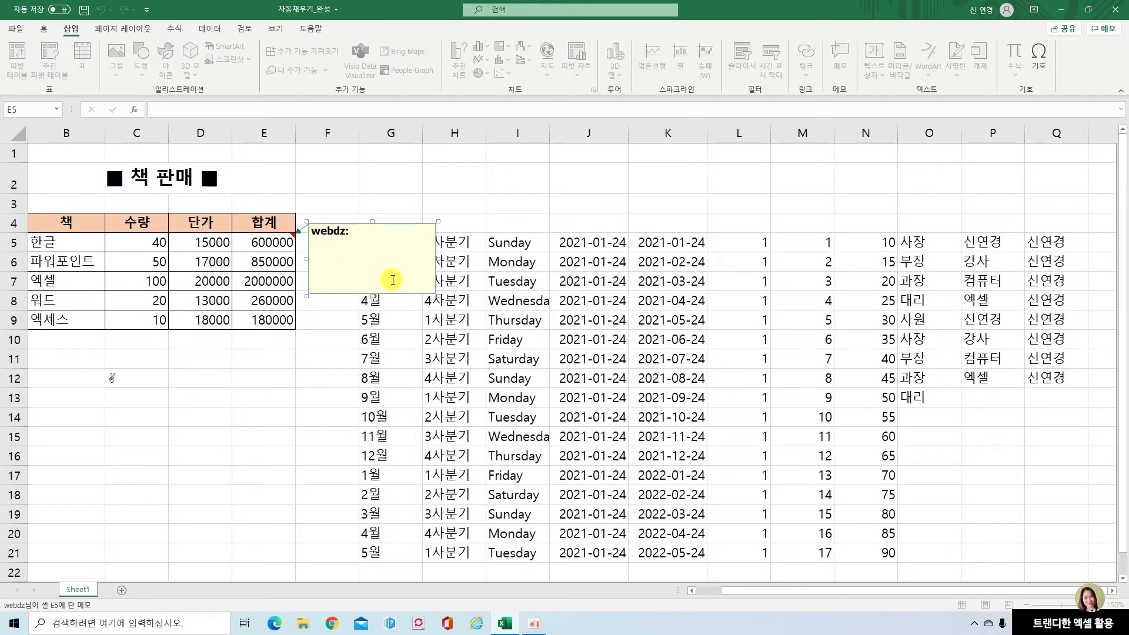
{"action": "type", "text": "합계=수량 * 단가"}
{"action": "left_click", "coordinate": [325, 360]}
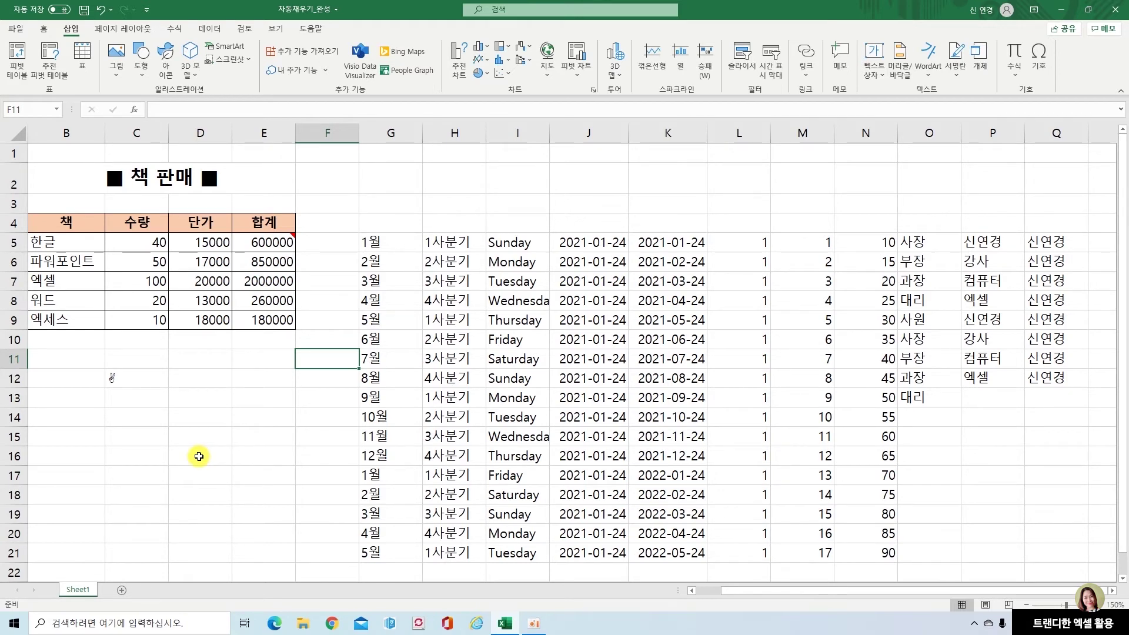
Make E5's note permanently visible, then hide it again
{"action": "mouse_move", "coordinate": [286, 240]}
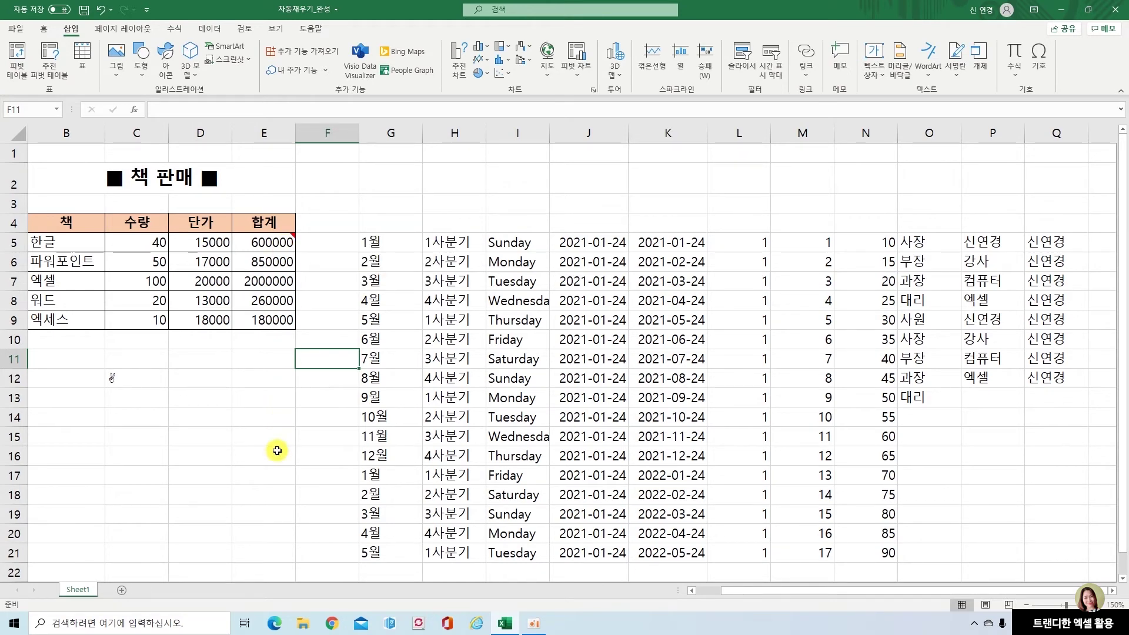
{"action": "left_click", "coordinate": [284, 243]}
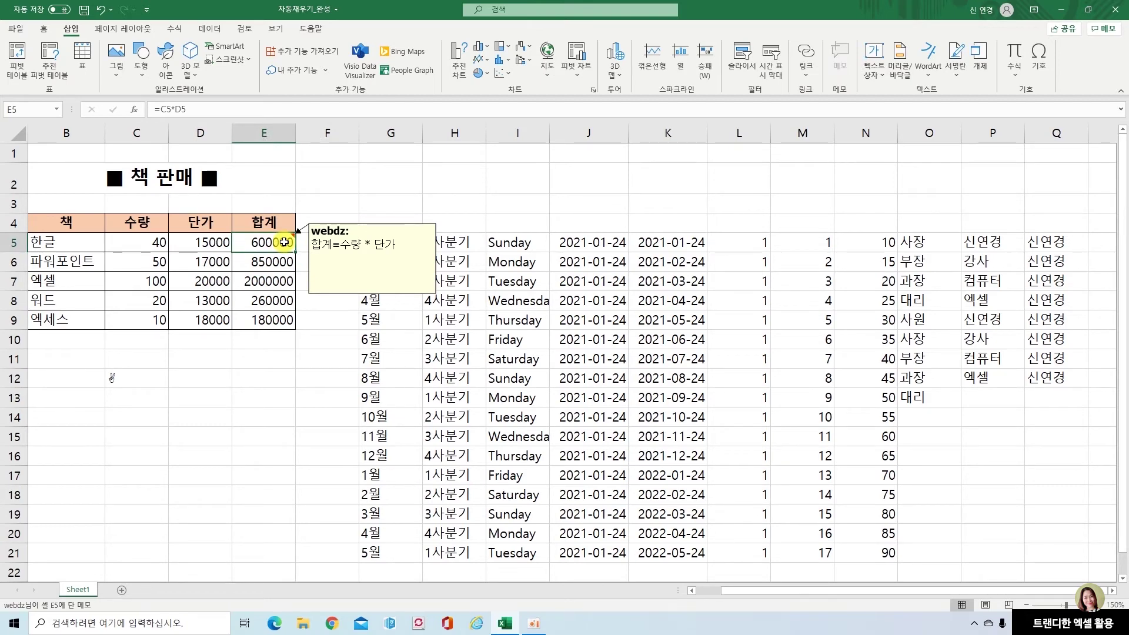
{"action": "right_click", "coordinate": [285, 244]}
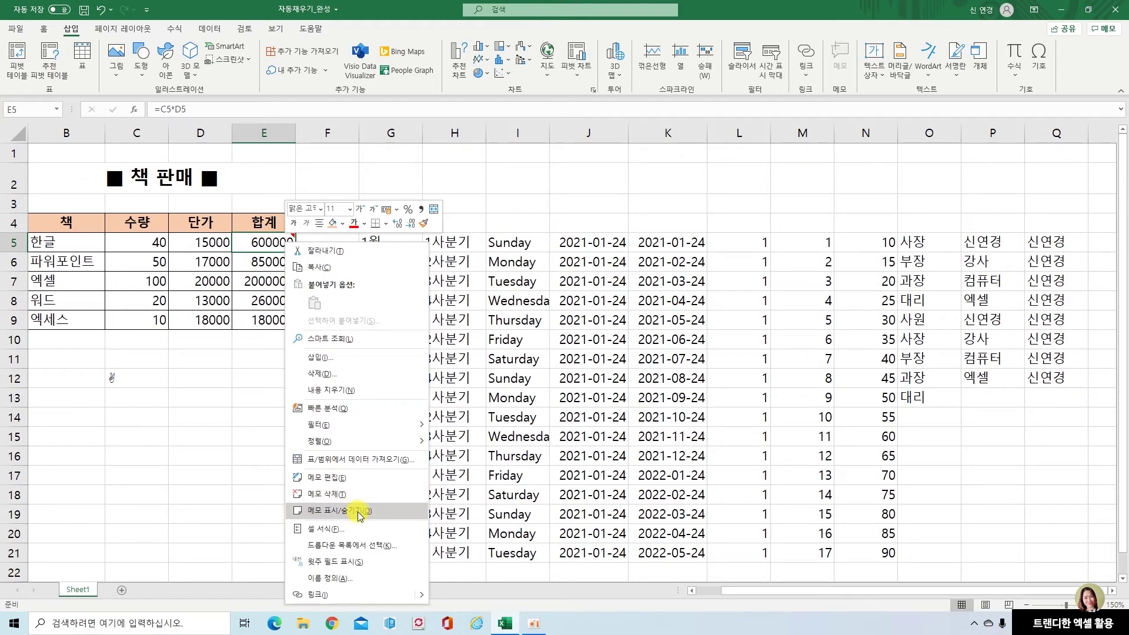
{"action": "left_click", "coordinate": [359, 510]}
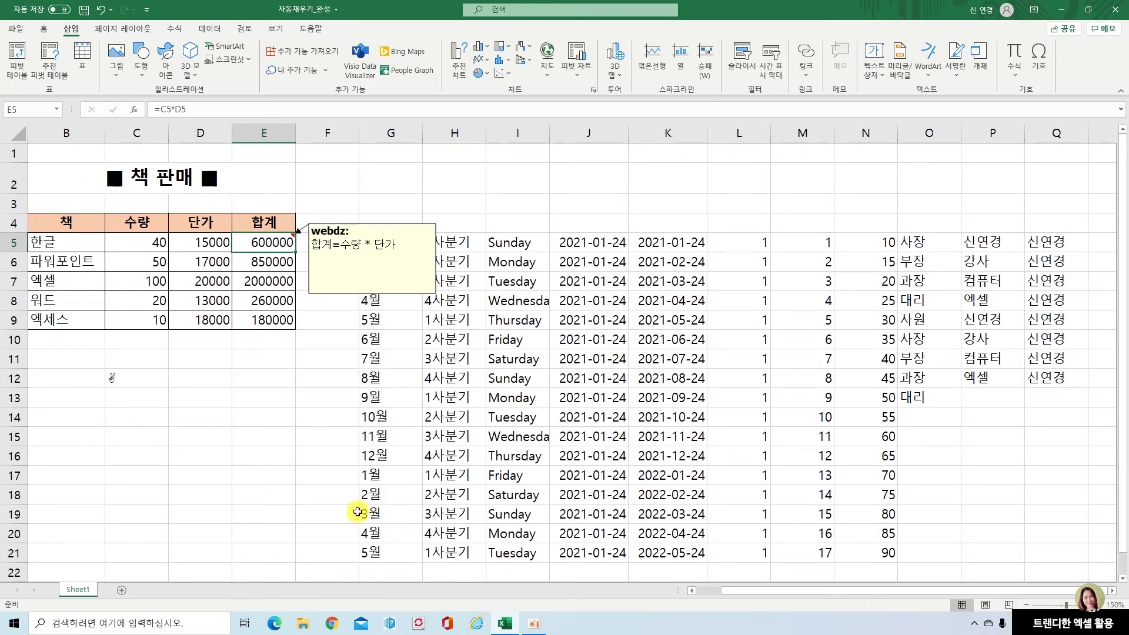
{"action": "right_click", "coordinate": [282, 244]}
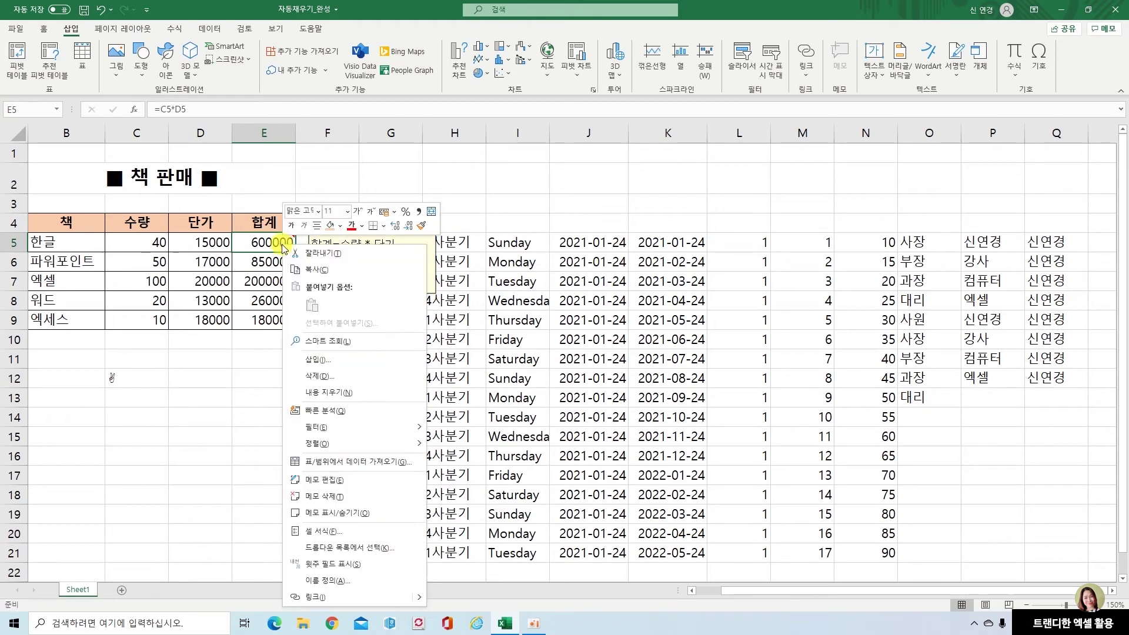
{"action": "left_click", "coordinate": [333, 515]}
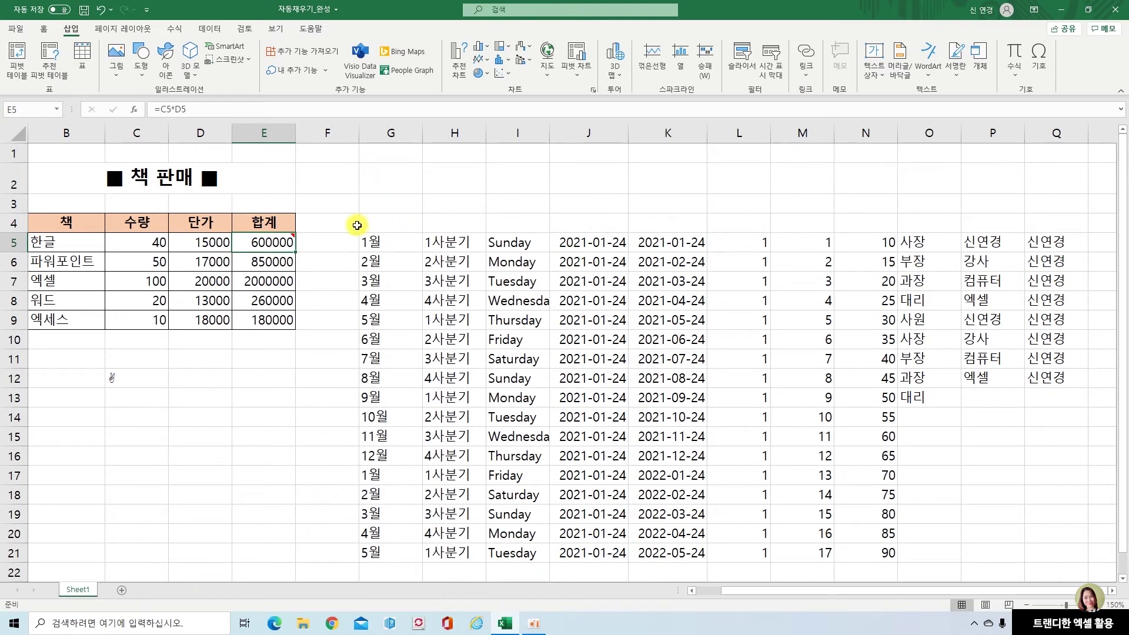
{"action": "left_click", "coordinate": [248, 397]}
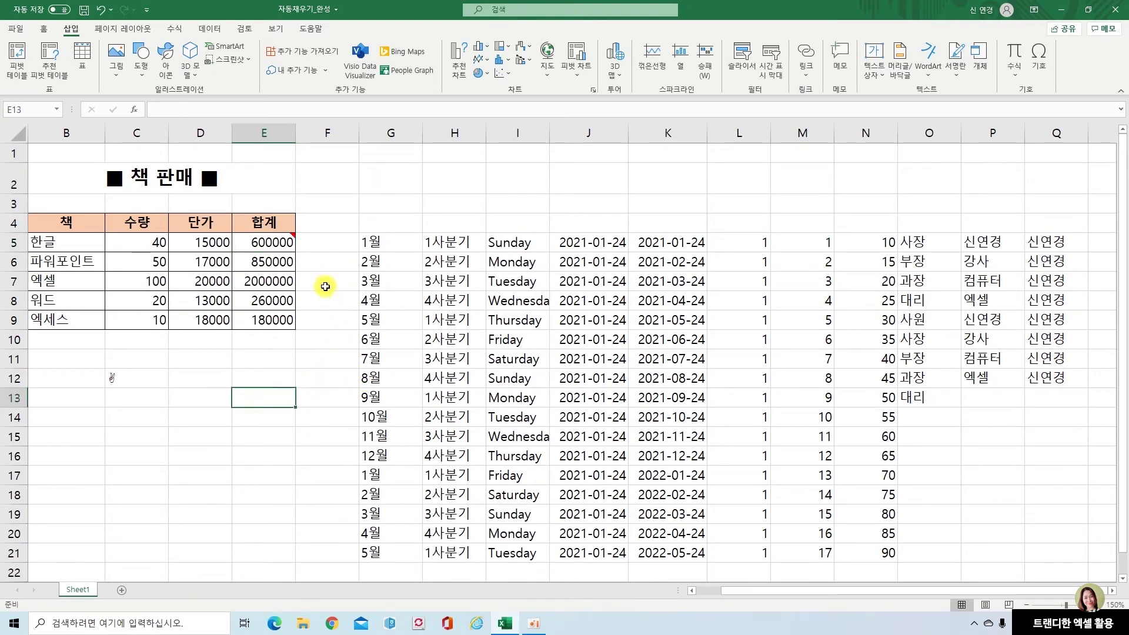
Delete the note from cell E5
{"action": "left_click", "coordinate": [289, 243]}
{"action": "right_click", "coordinate": [289, 243]}
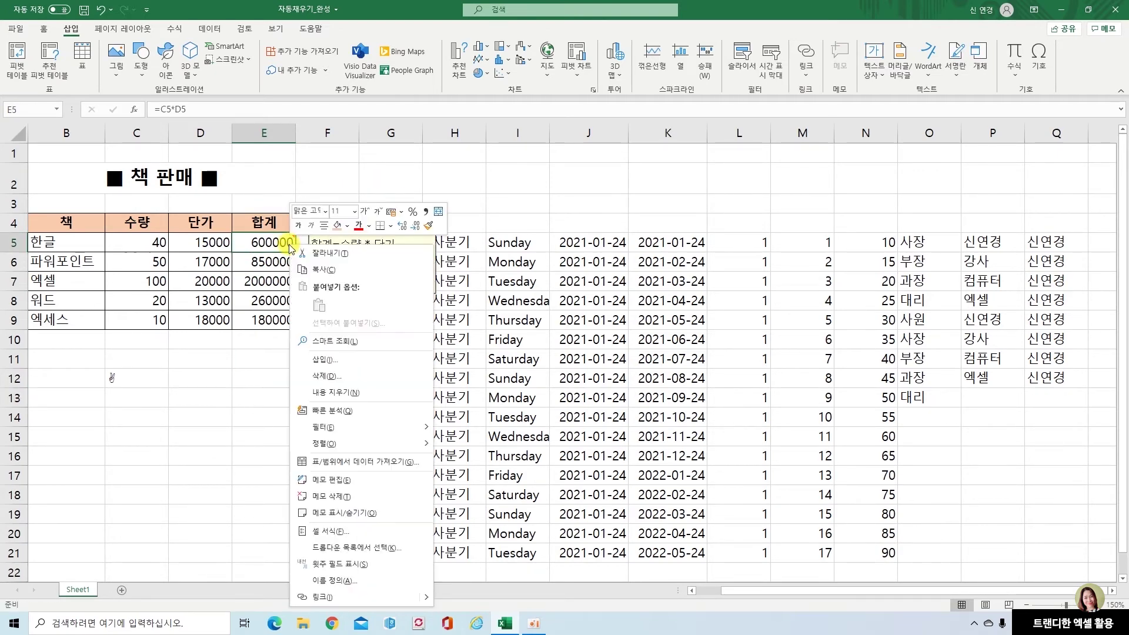
{"action": "left_click", "coordinate": [351, 503]}
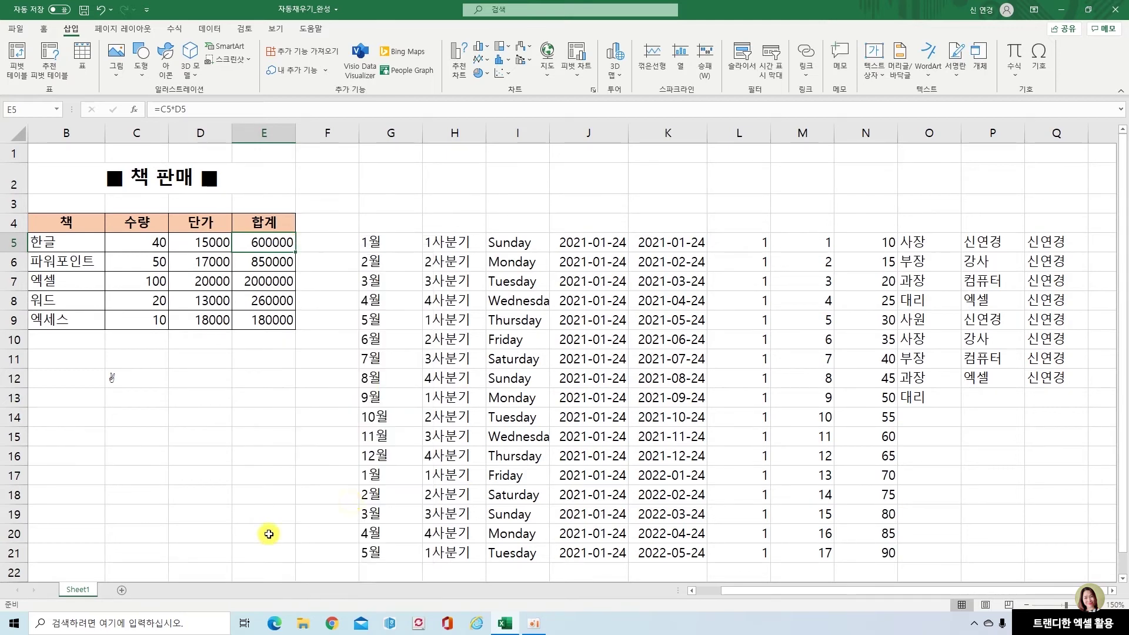
{"action": "left_click", "coordinate": [310, 434]}
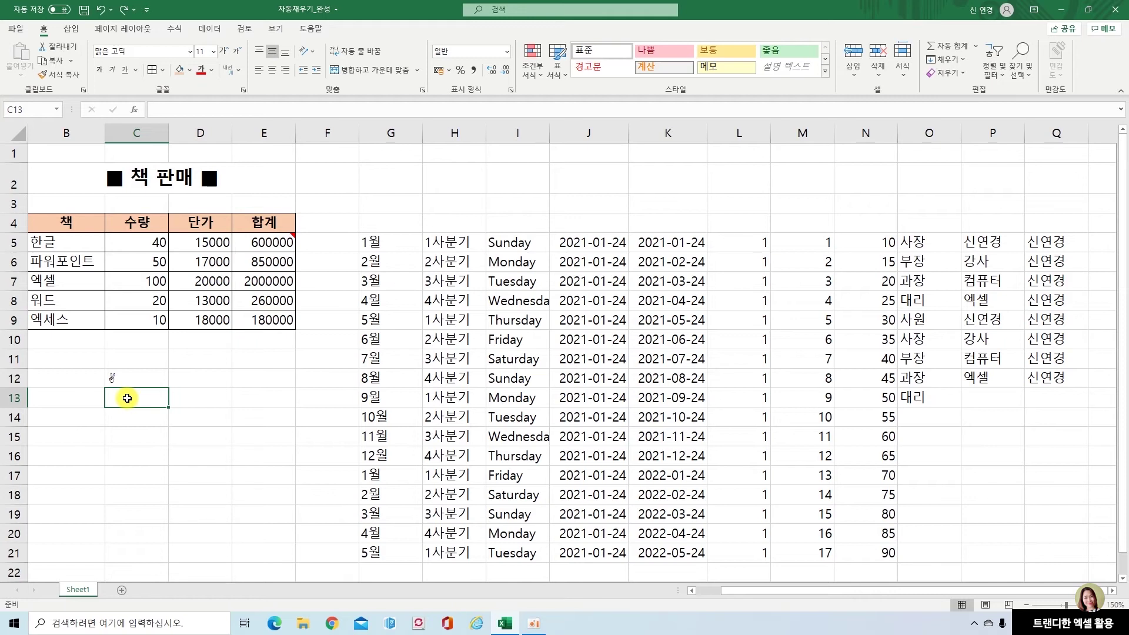
{"action": "left_click", "coordinate": [139, 419]}
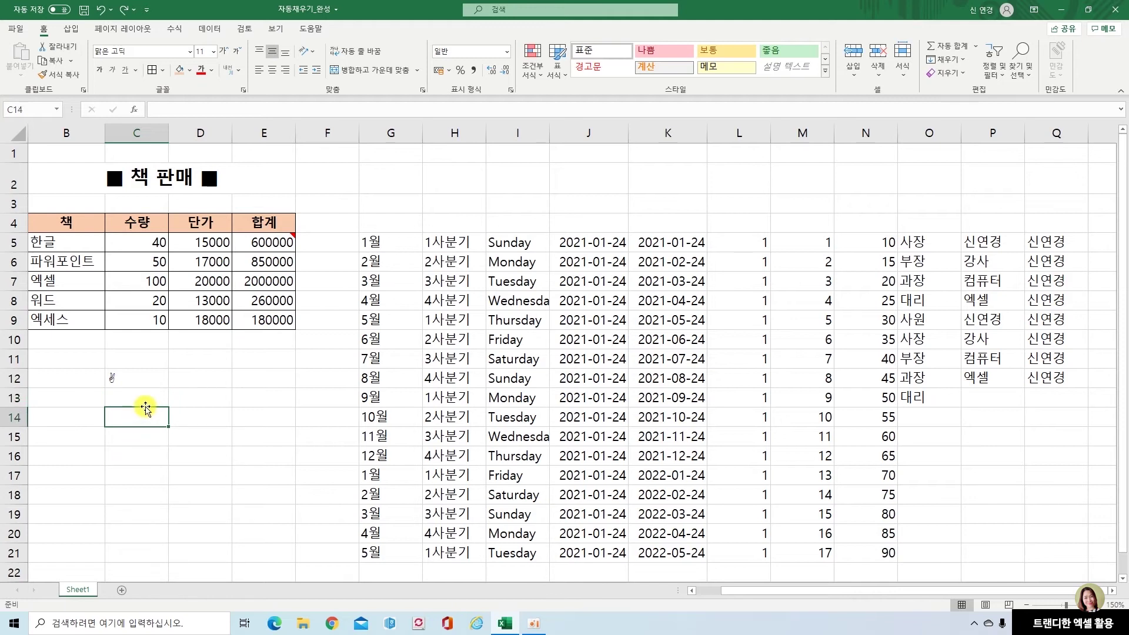
Enter 오늘도 and 행복하세요 on two lines in C13, enlarging the formula bar to show both
{"action": "left_click", "coordinate": [147, 399]}
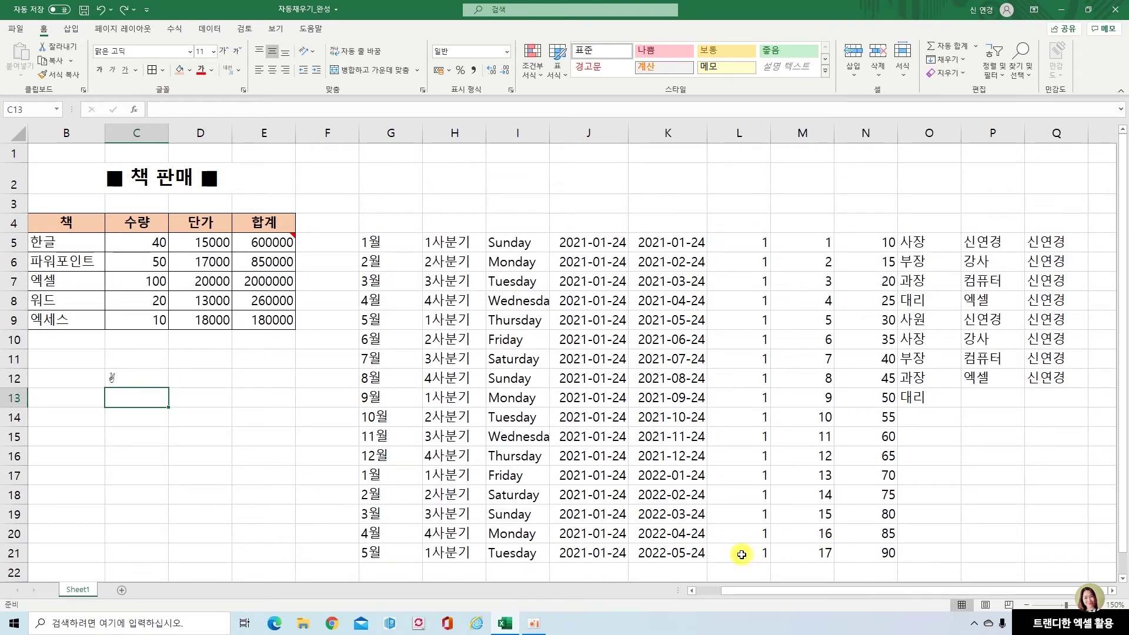
{"action": "type", "text": "오늘도"}
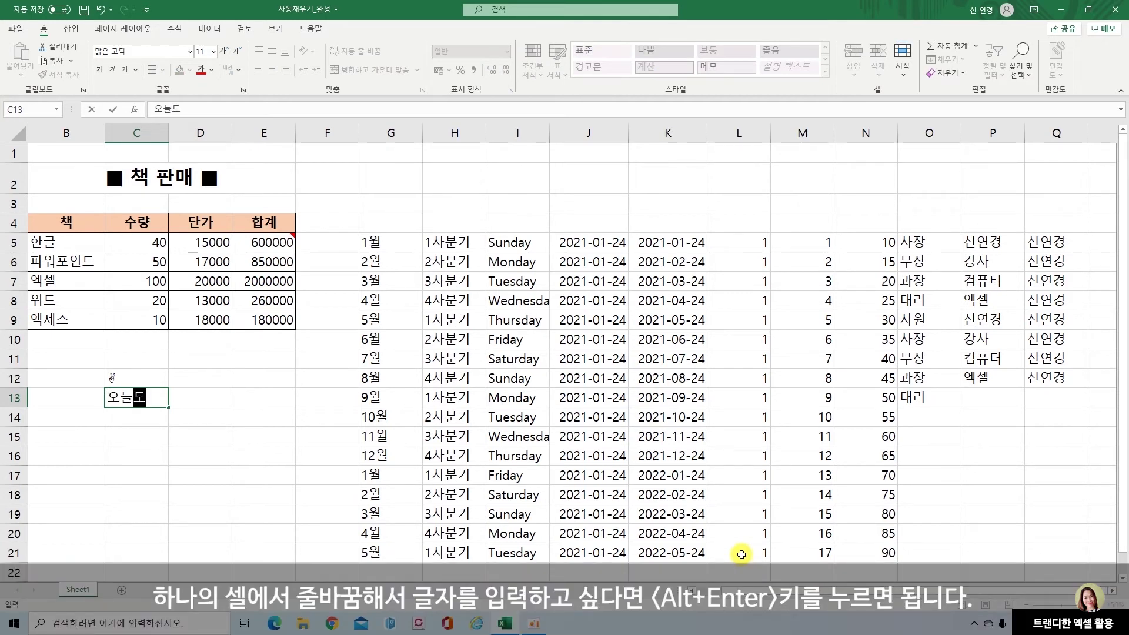
{"action": "key", "text": "alt+Return"}
{"action": "type", "text": "행복ㅎ"}
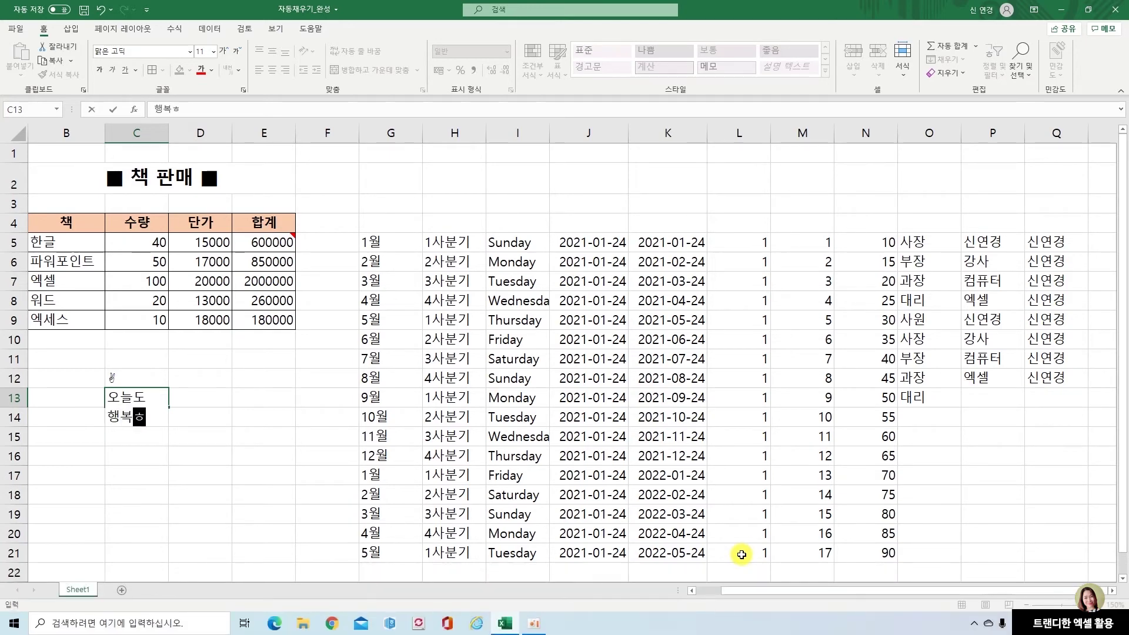
{"action": "type", "text": "하세요"}
{"action": "key", "text": "Return"}
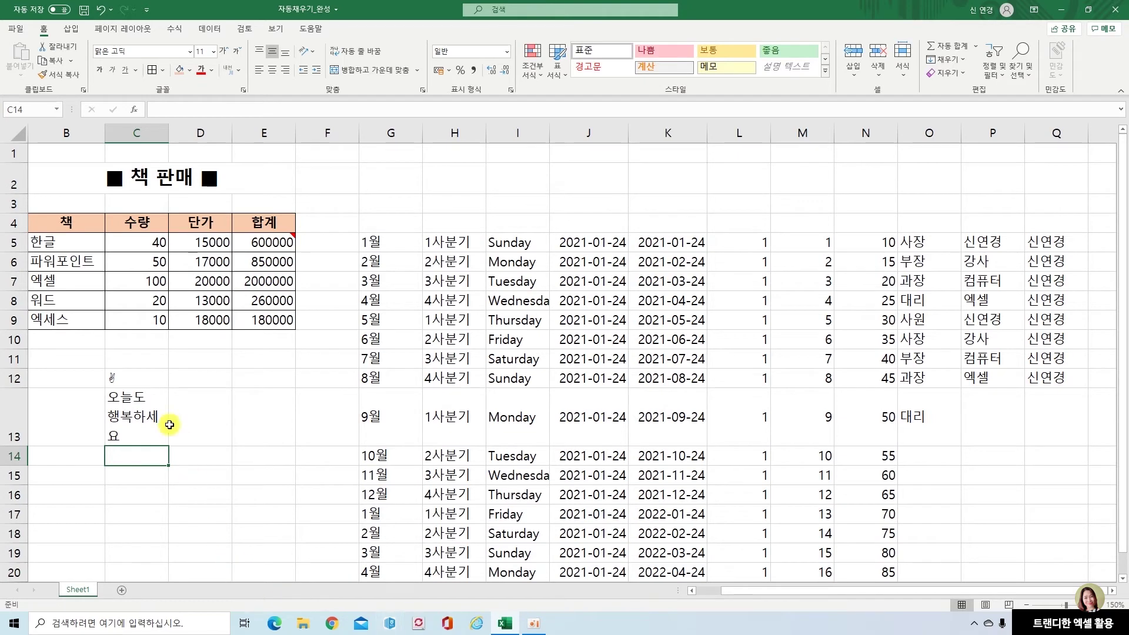
{"action": "left_click", "coordinate": [152, 415]}
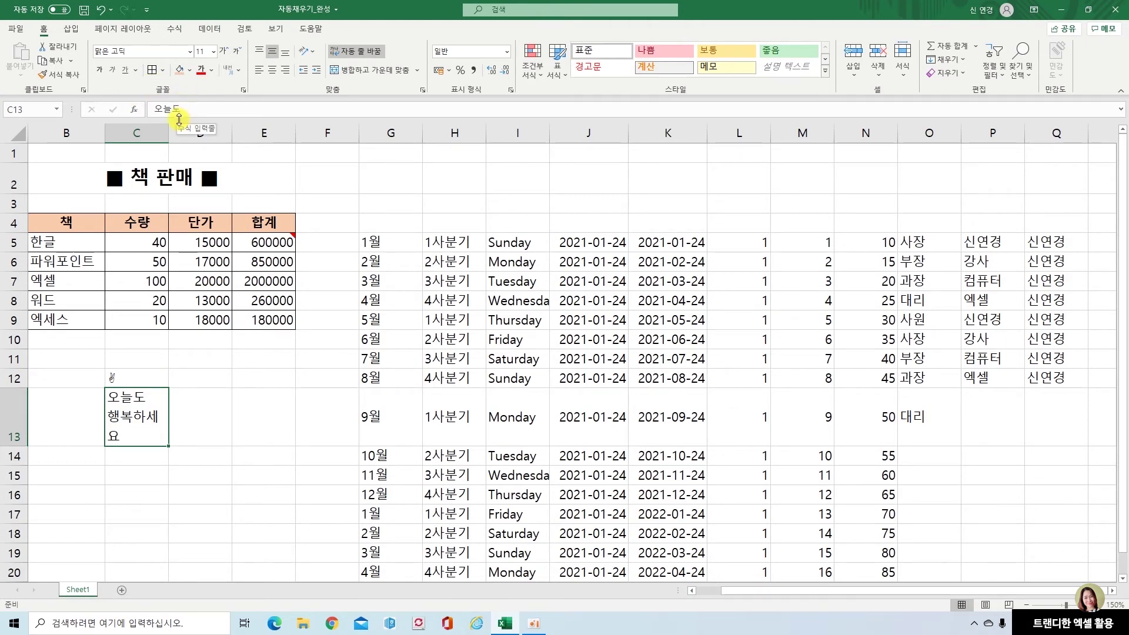
{"action": "left_click_drag", "start_coordinate": [179, 119], "coordinate": [177, 153]}
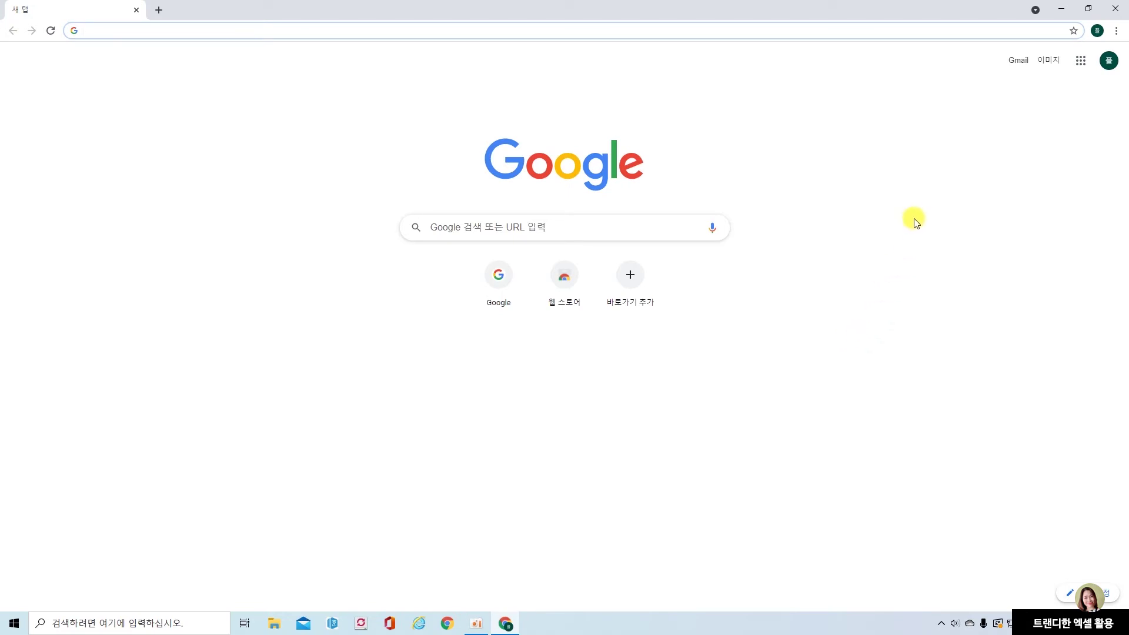
Open Google Drive from the apps grid and start a new Google Sheets spreadsheet
{"action": "left_click", "coordinate": [1082, 64]}
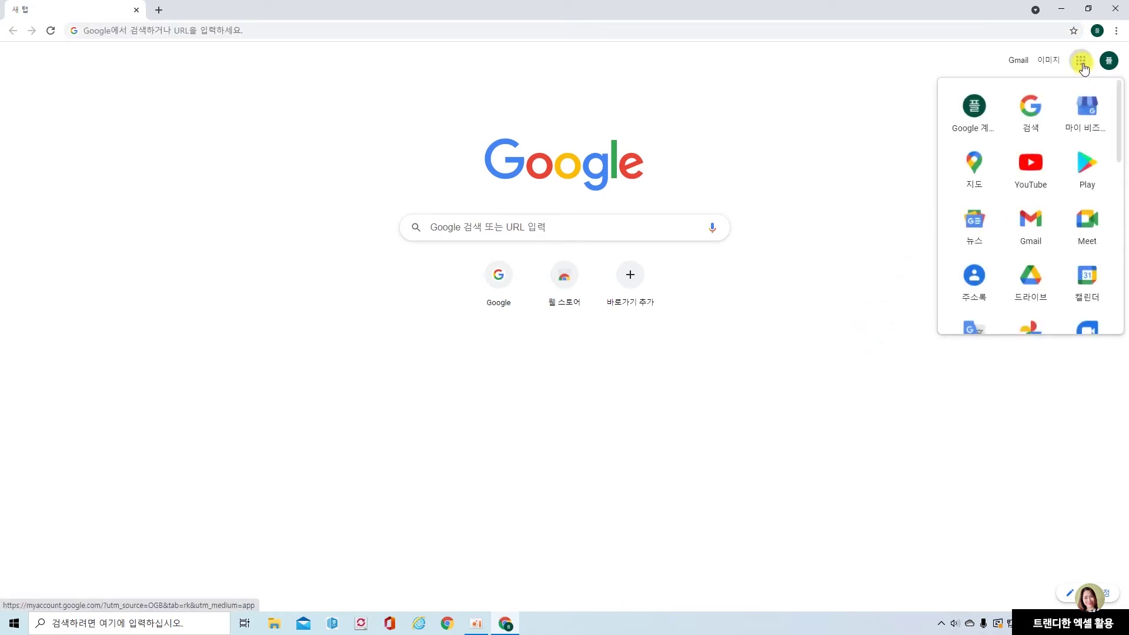
{"action": "left_click", "coordinate": [1032, 280]}
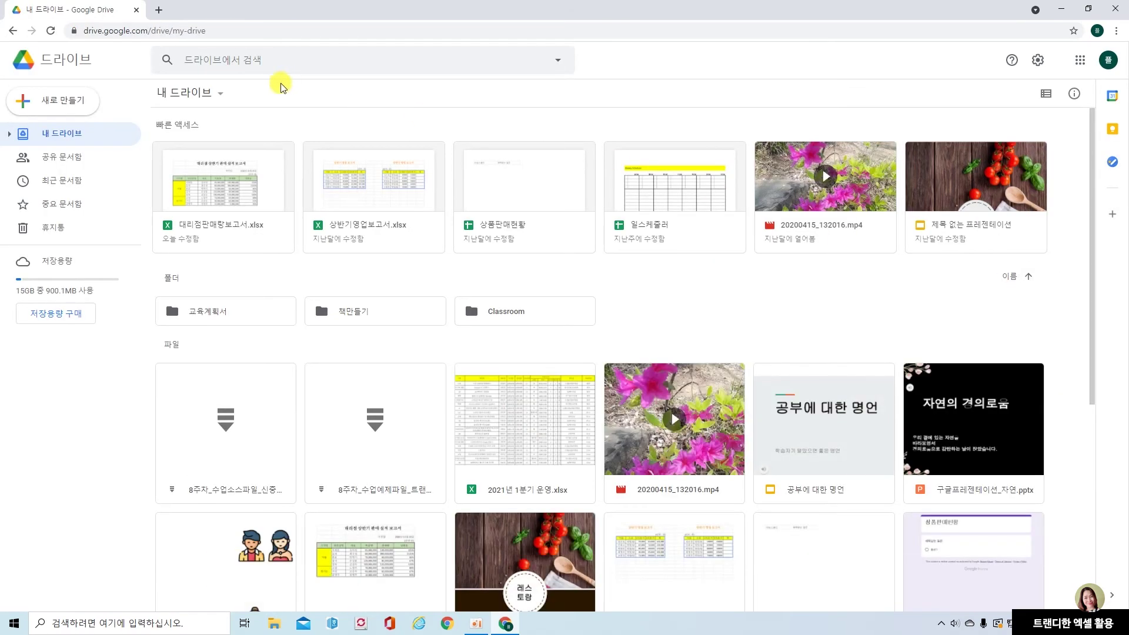
{"action": "left_click", "coordinate": [217, 93]}
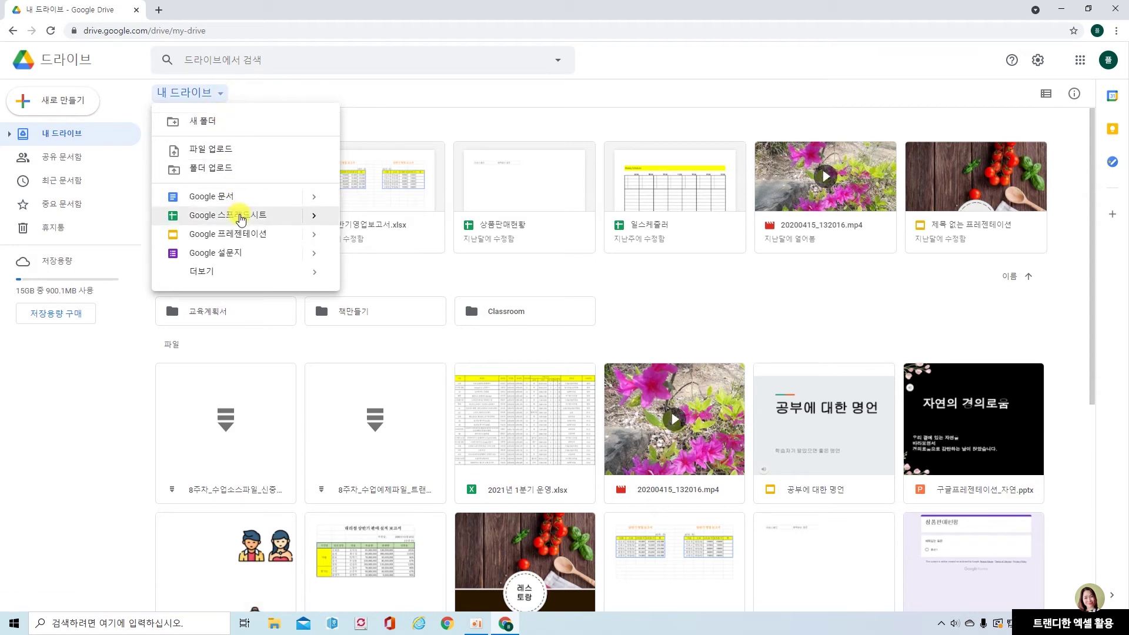
{"action": "left_click", "coordinate": [241, 218]}
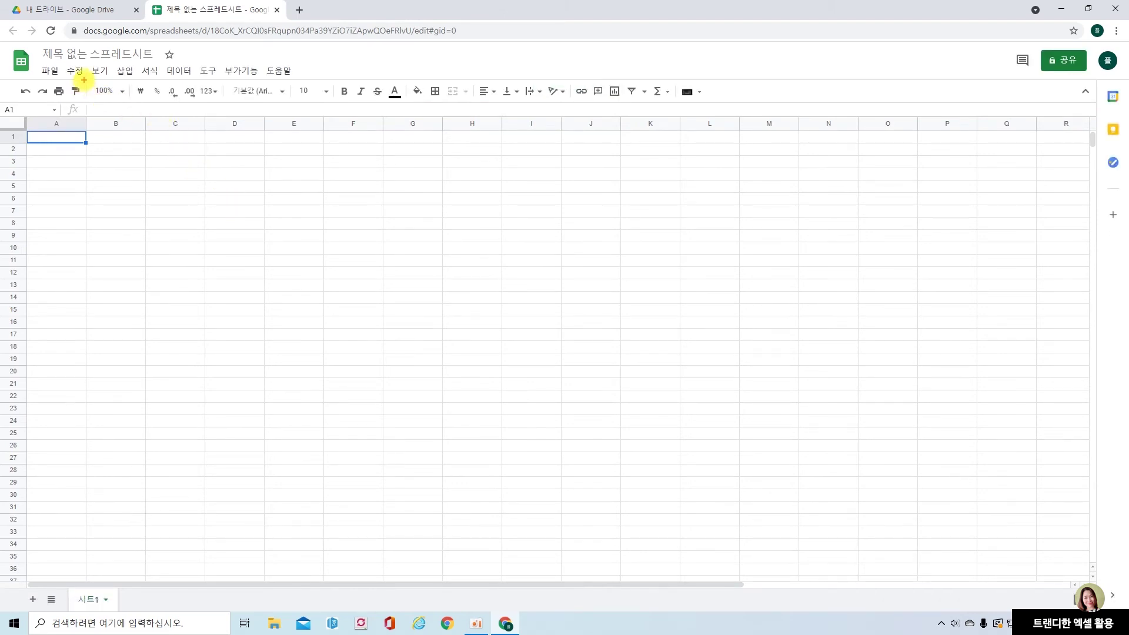
Set the spreadsheet zoom level to 150%
{"action": "left_click_drag", "start_coordinate": [84, 80], "coordinate": [139, 101]}
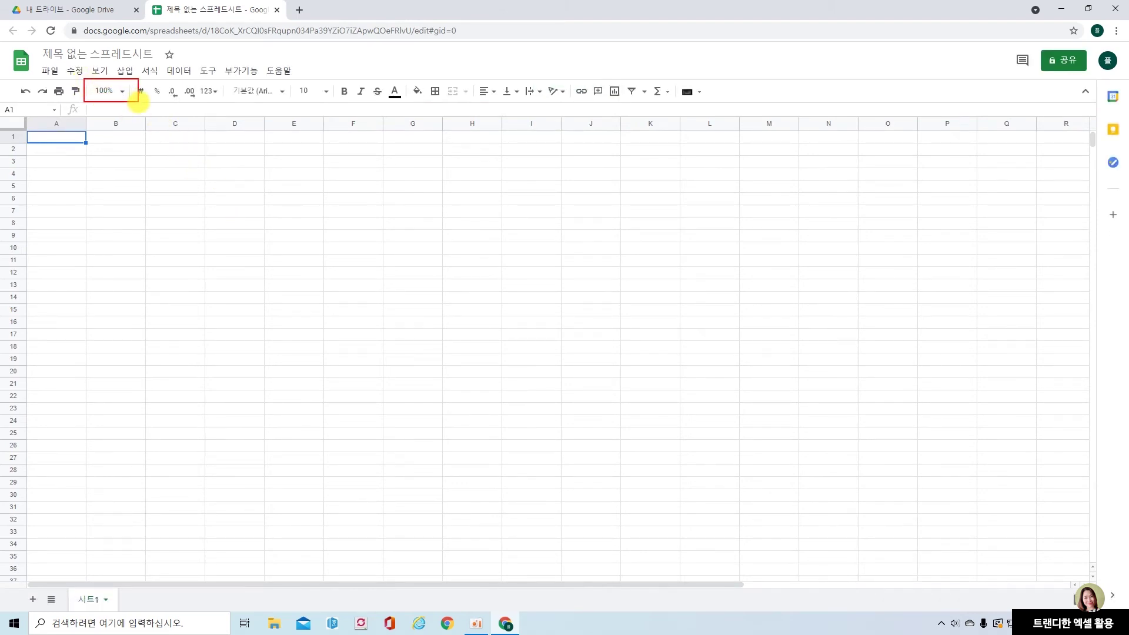
{"action": "left_click", "coordinate": [123, 92]}
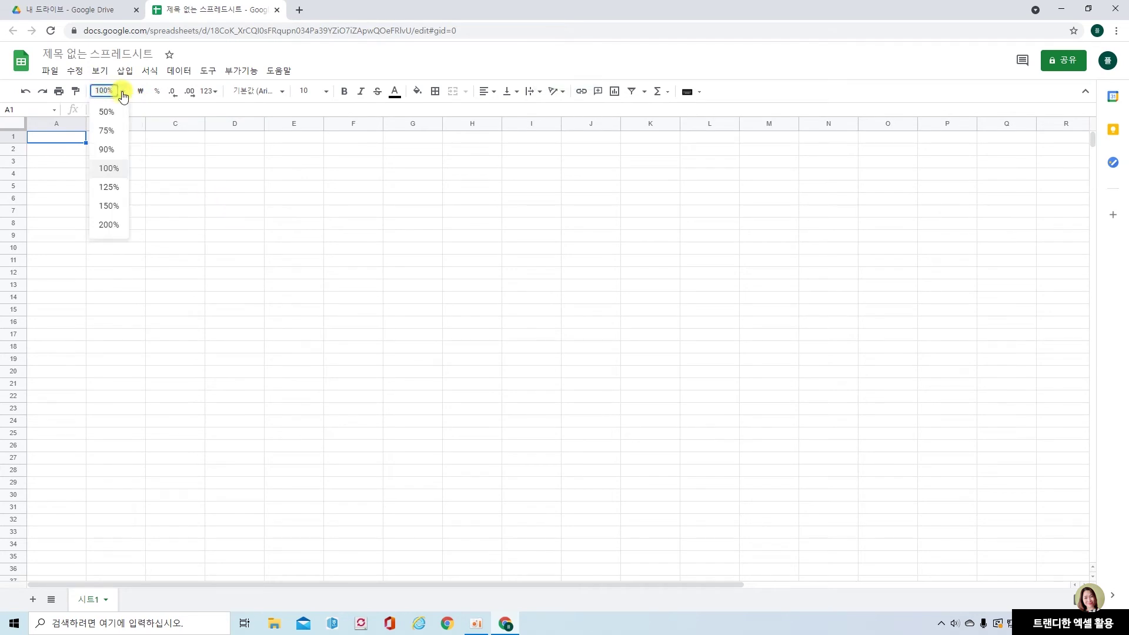
{"action": "left_click", "coordinate": [109, 205]}
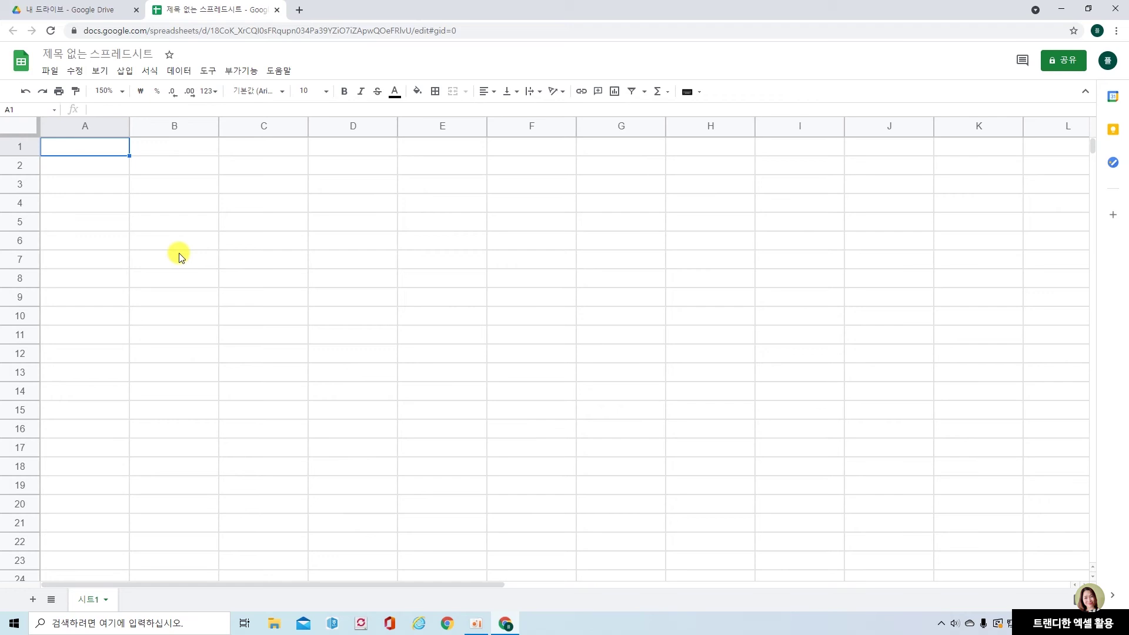
Enter 엑셀 in B2 and 월요일 in C2
{"action": "left_click", "coordinate": [180, 167]}
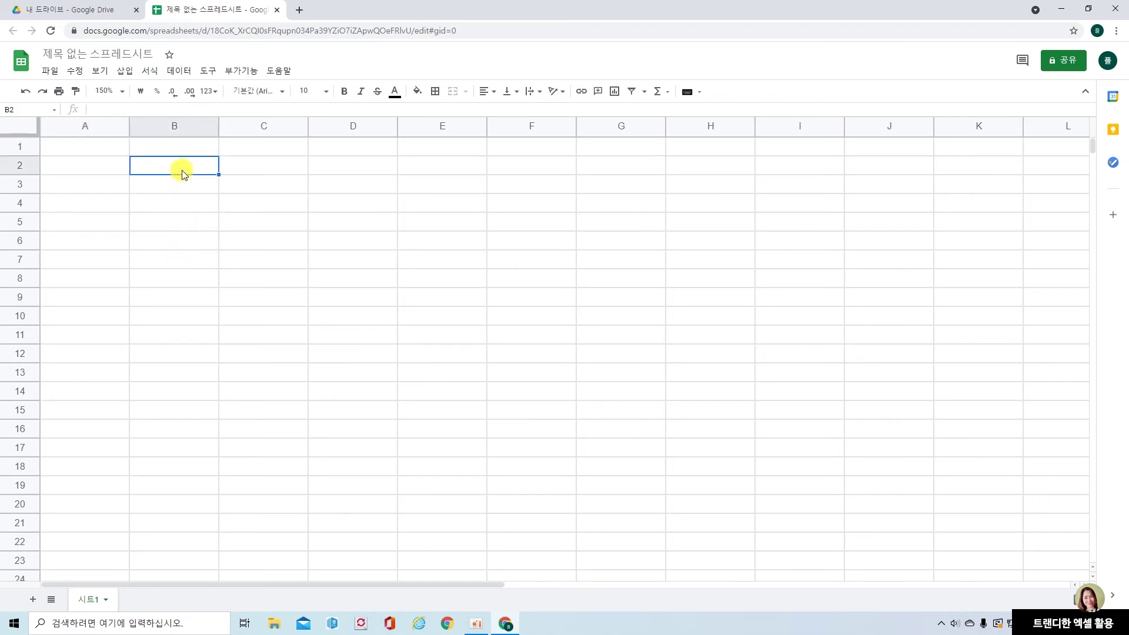
{"action": "type", "text": "ㅇ엑셀"}
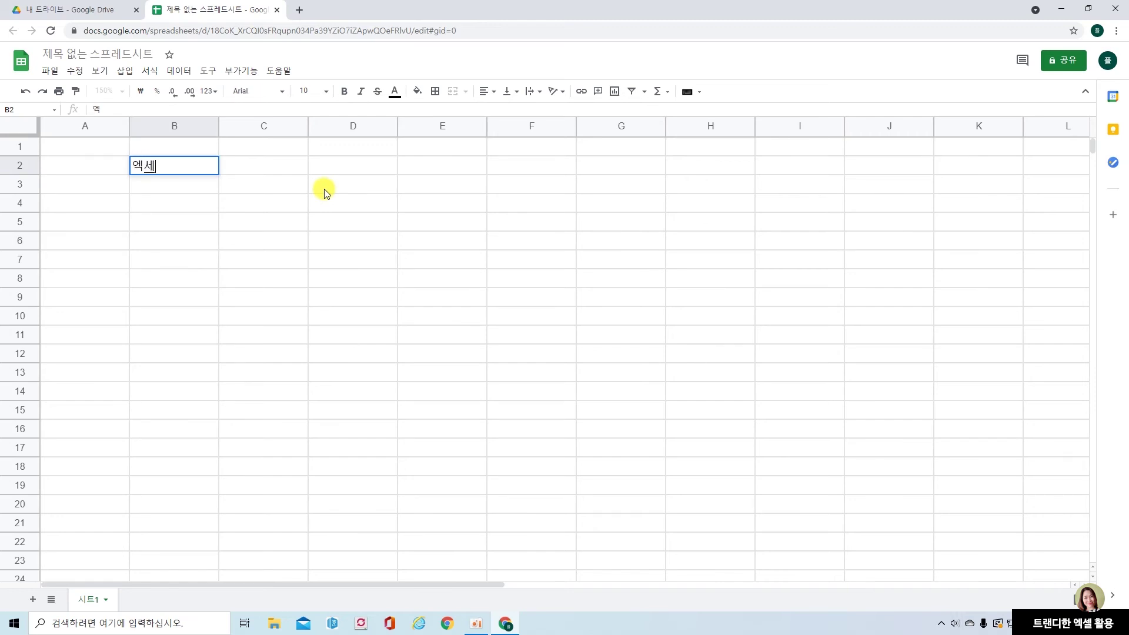
{"action": "key", "text": "Return"}
{"action": "key", "text": "Up"}
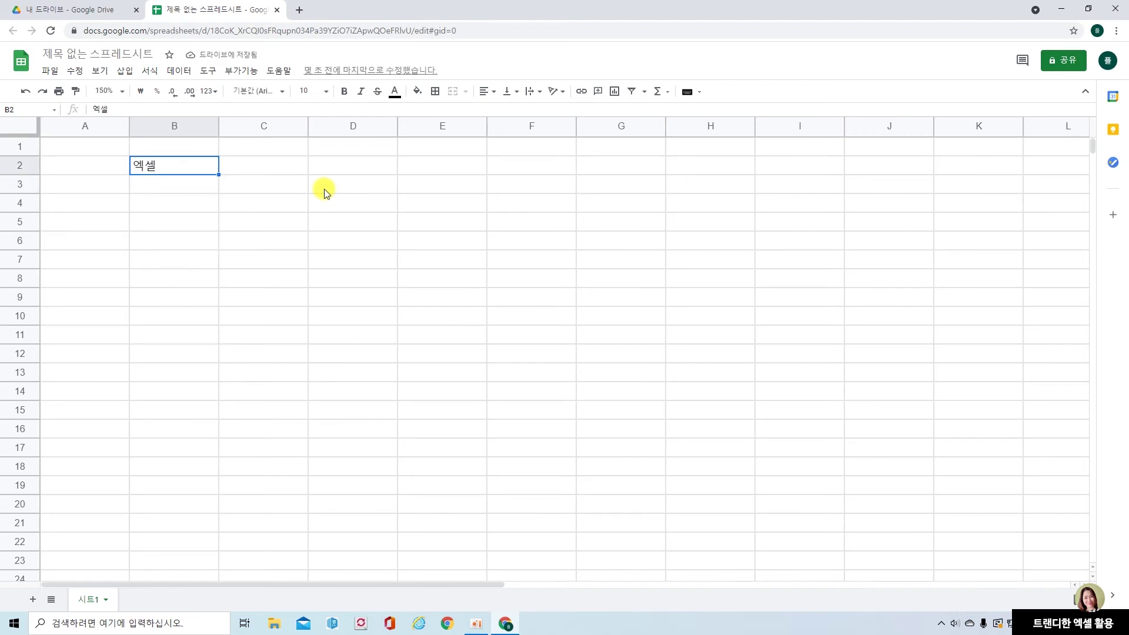
{"action": "key", "text": "Right"}
{"action": "type", "text": "월"}
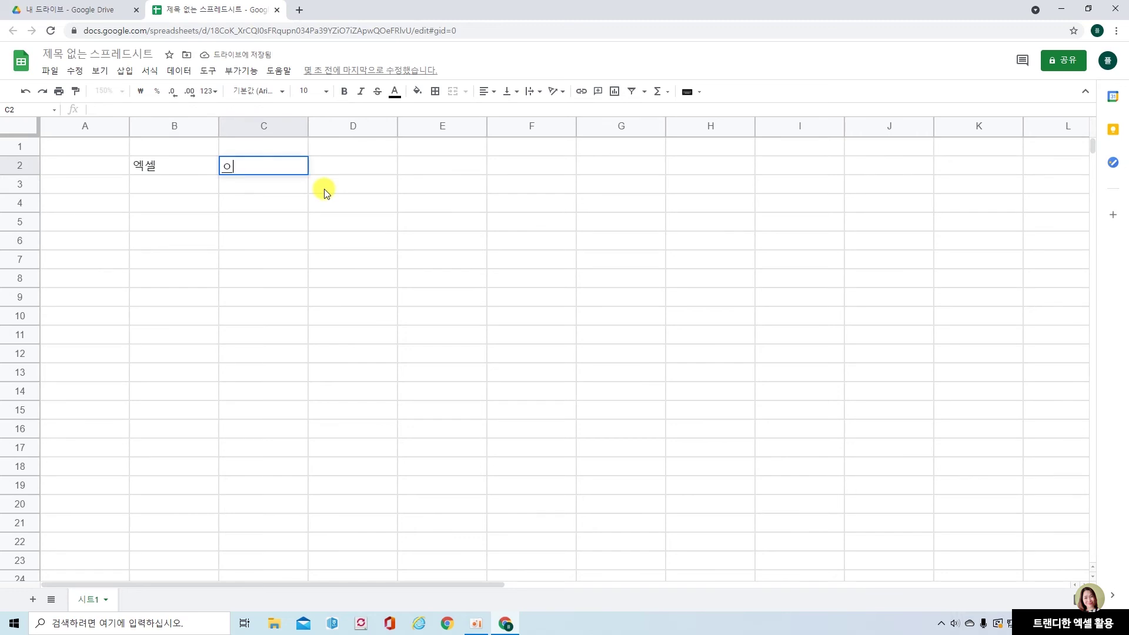
{"action": "type", "text": "요일"}
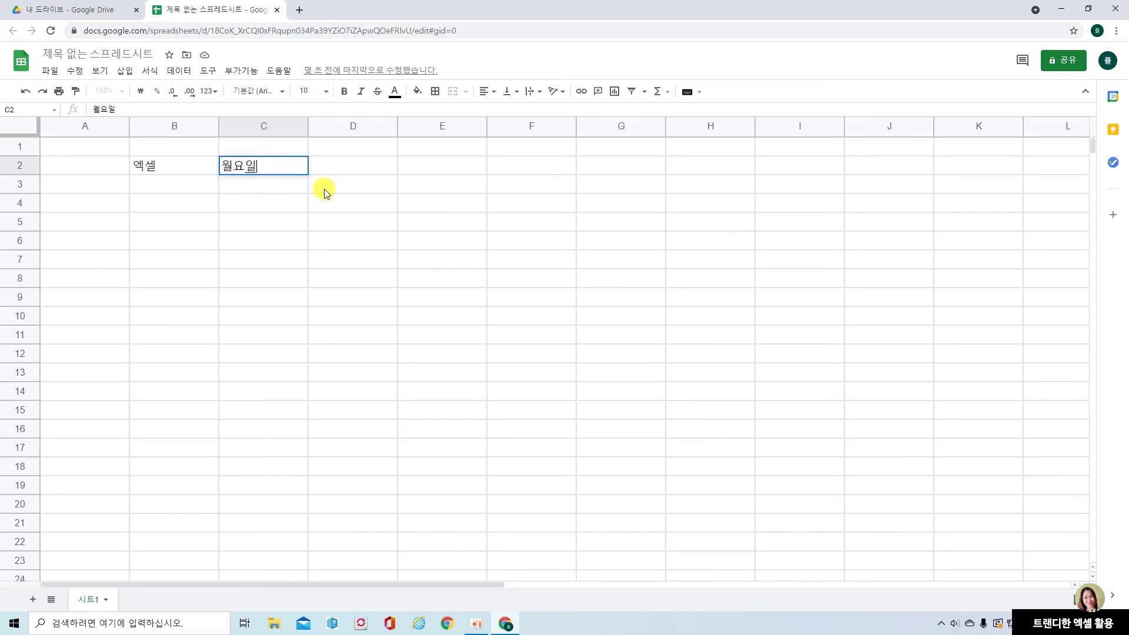
{"action": "key", "text": "Tab"}
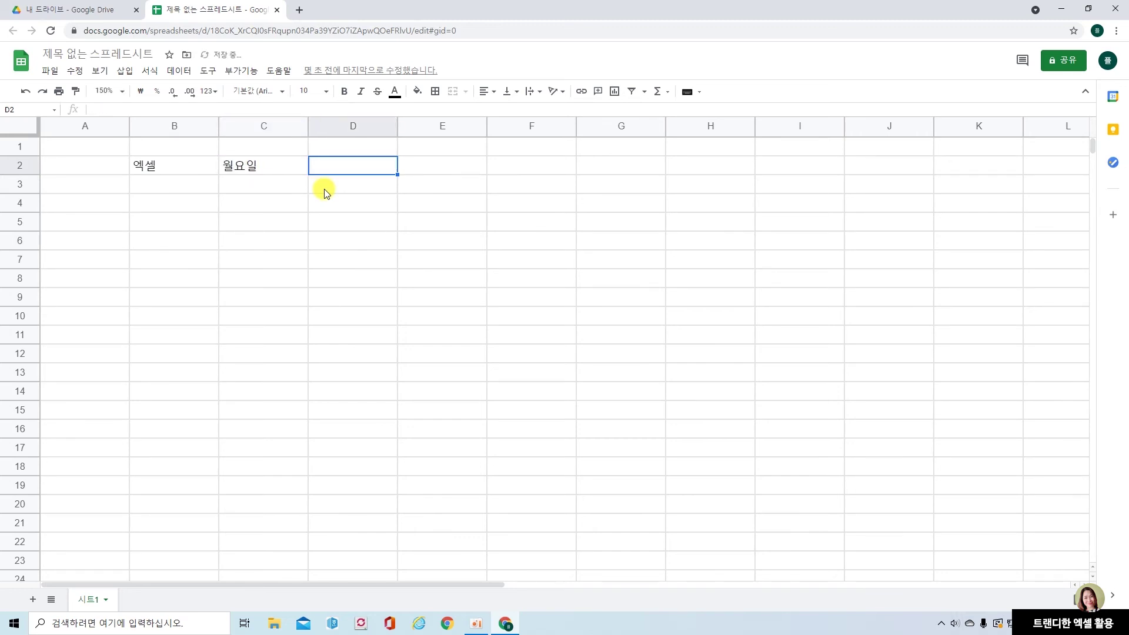
Enter 10 in D2, and 10 and 20 in E2:E3
{"action": "type", "text": "10"}
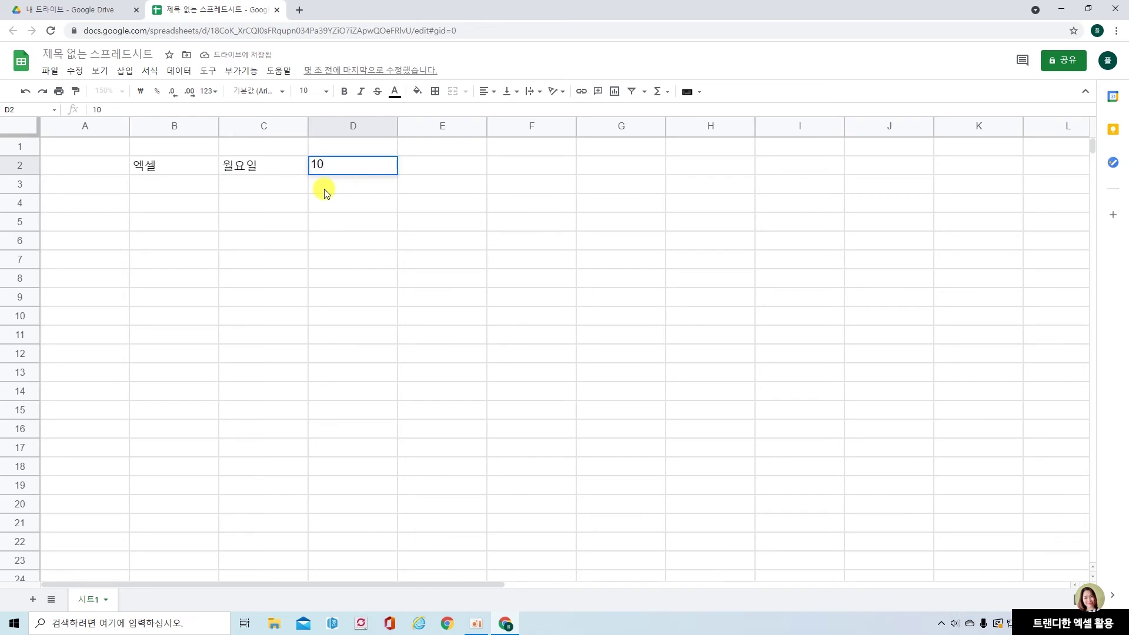
{"action": "key", "text": "Tab"}
{"action": "type", "text": "10"}
{"action": "key", "text": "Return"}
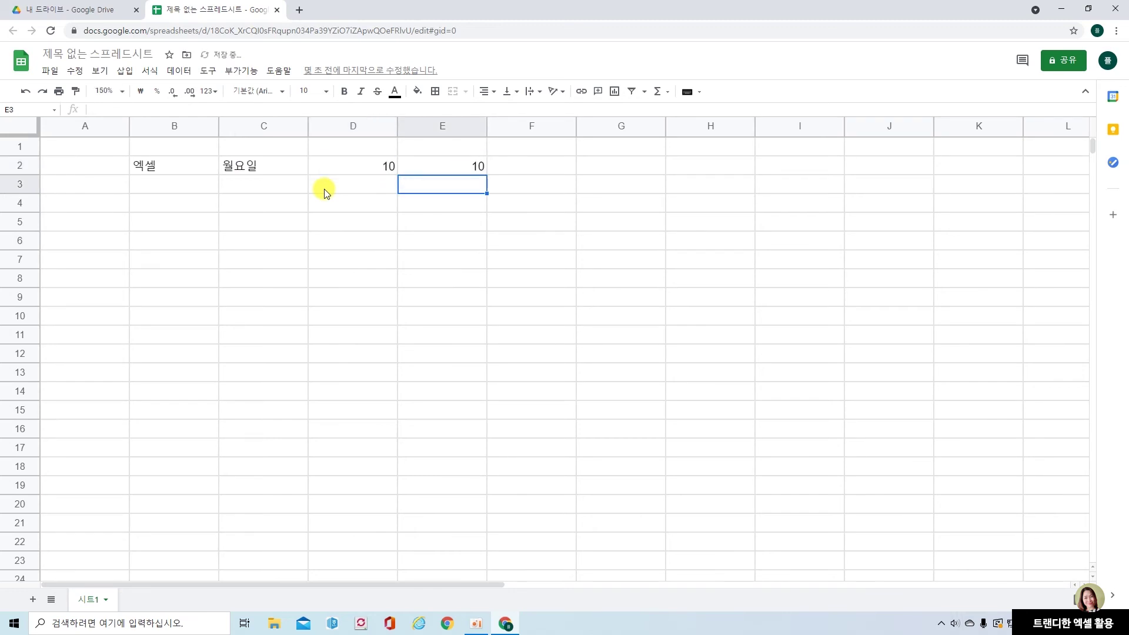
{"action": "type", "text": "20"}
{"action": "key", "text": "Tab"}
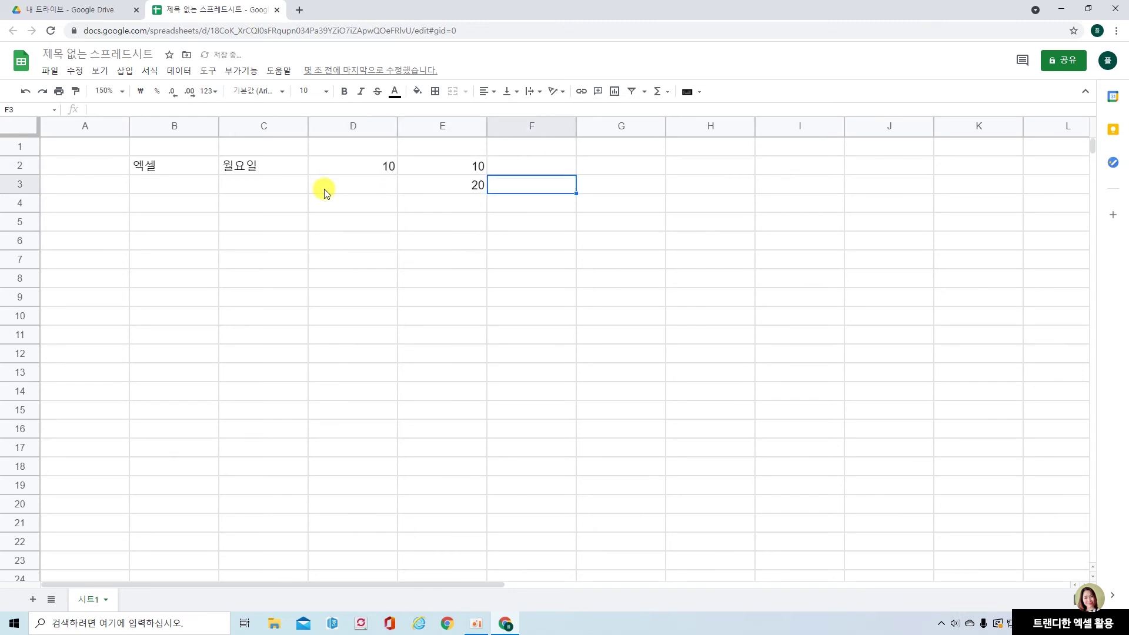
Enter 2022-1-1 in F2, and 2022-1-1 and 2022-2-1 in G2:G3
{"action": "key", "text": "Up"}
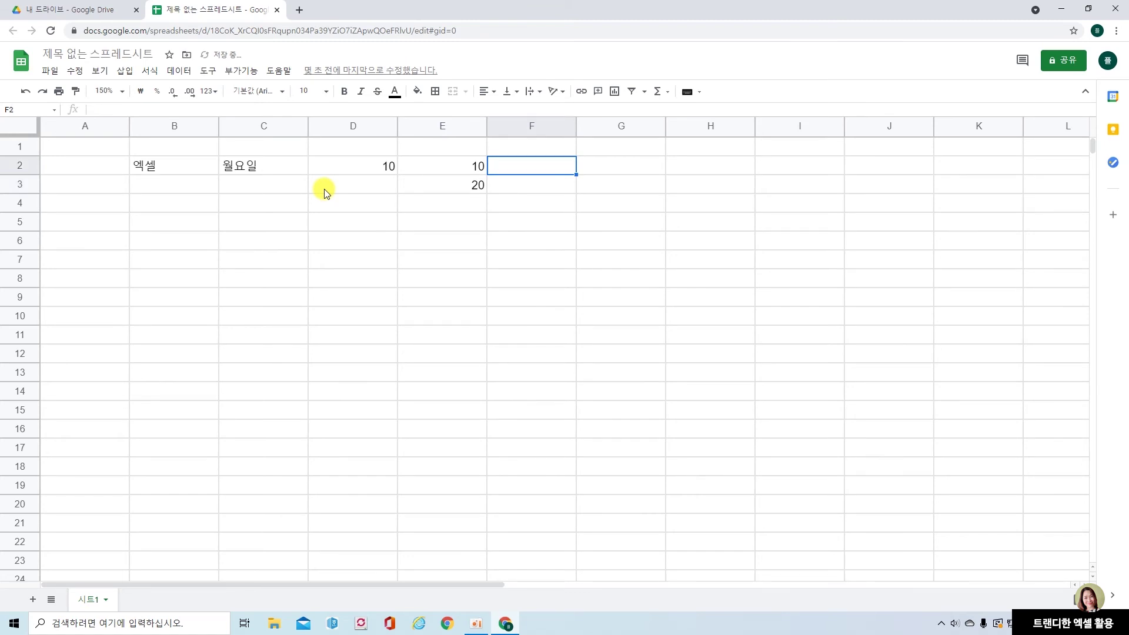
{"action": "type", "text": "202"}
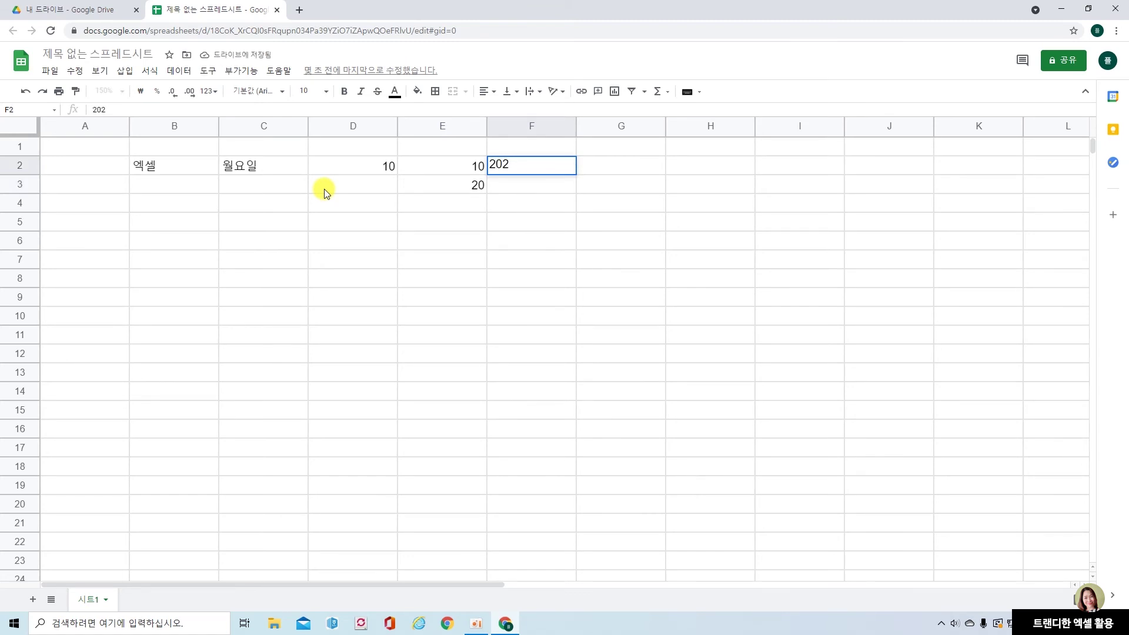
{"action": "type", "text": "2-10"}
{"action": "key", "text": "BackSpace"}
{"action": "type", "text": "-1"}
{"action": "key", "text": "Return"}
{"action": "key", "text": "Up"}
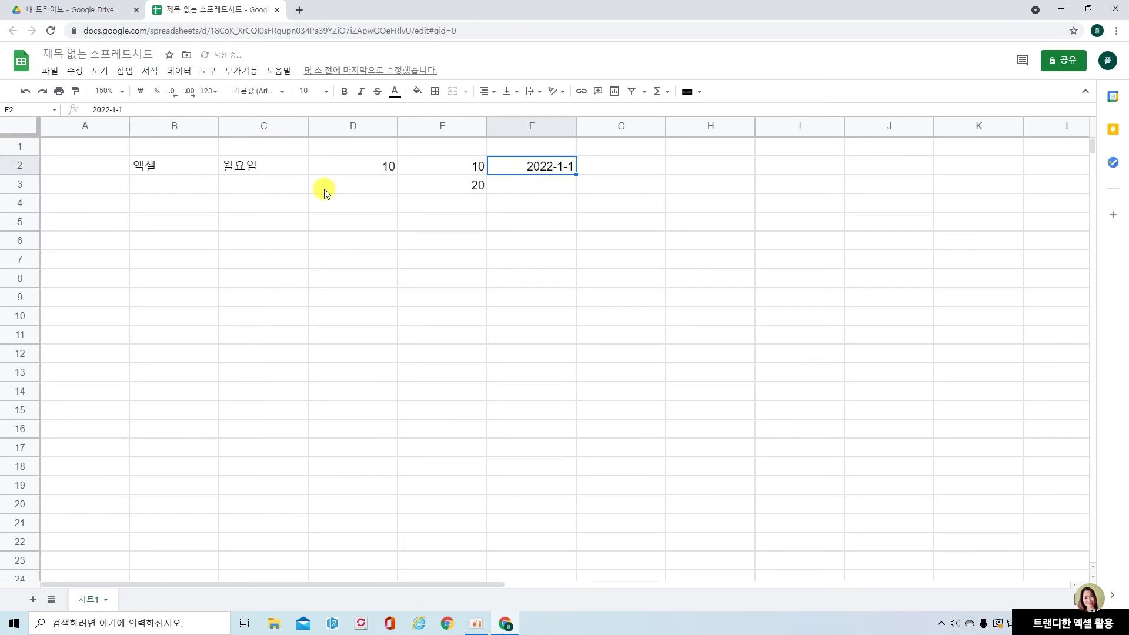
{"action": "key", "text": "Right"}
{"action": "type", "text": "202"}
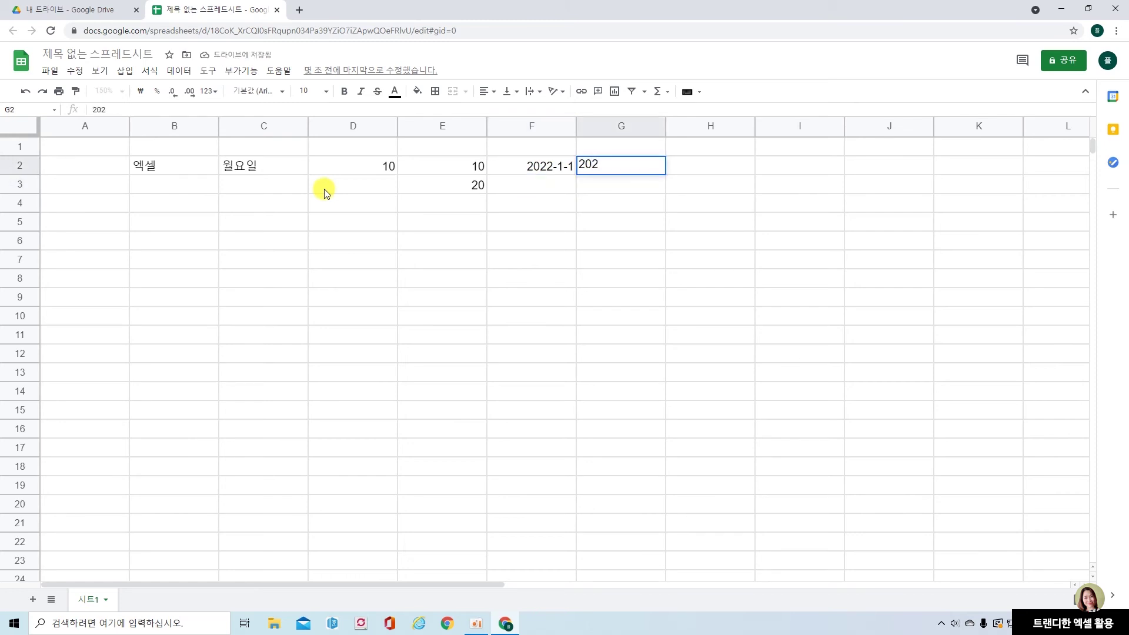
{"action": "type", "text": "2-1-1"}
{"action": "key", "text": "Return"}
{"action": "type", "text": "2"}
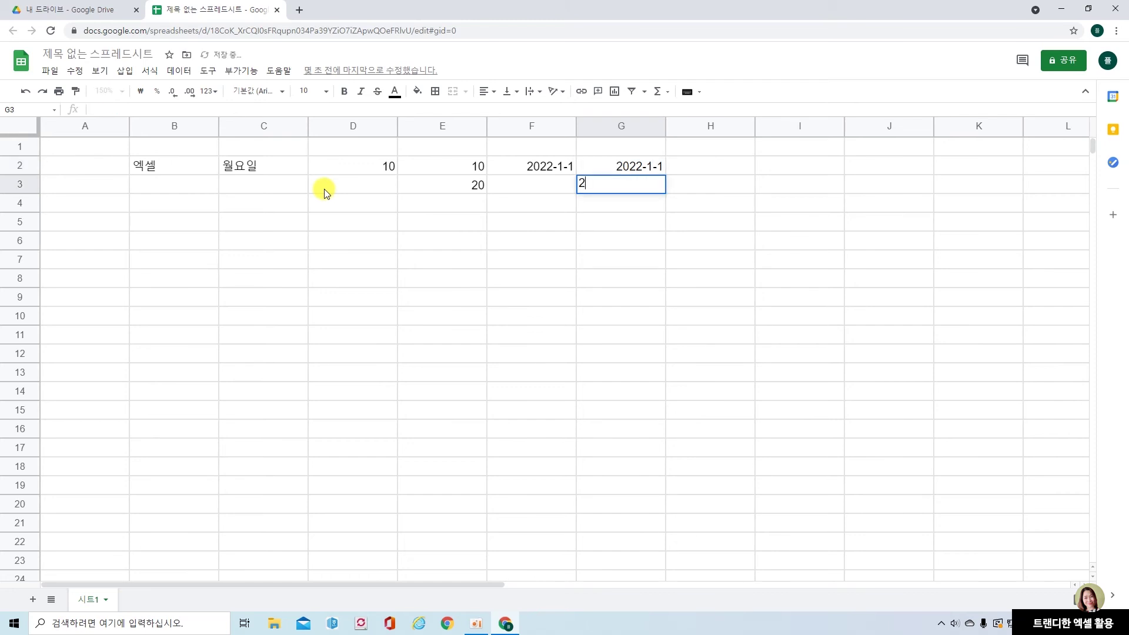
{"action": "type", "text": "022-2-1"}
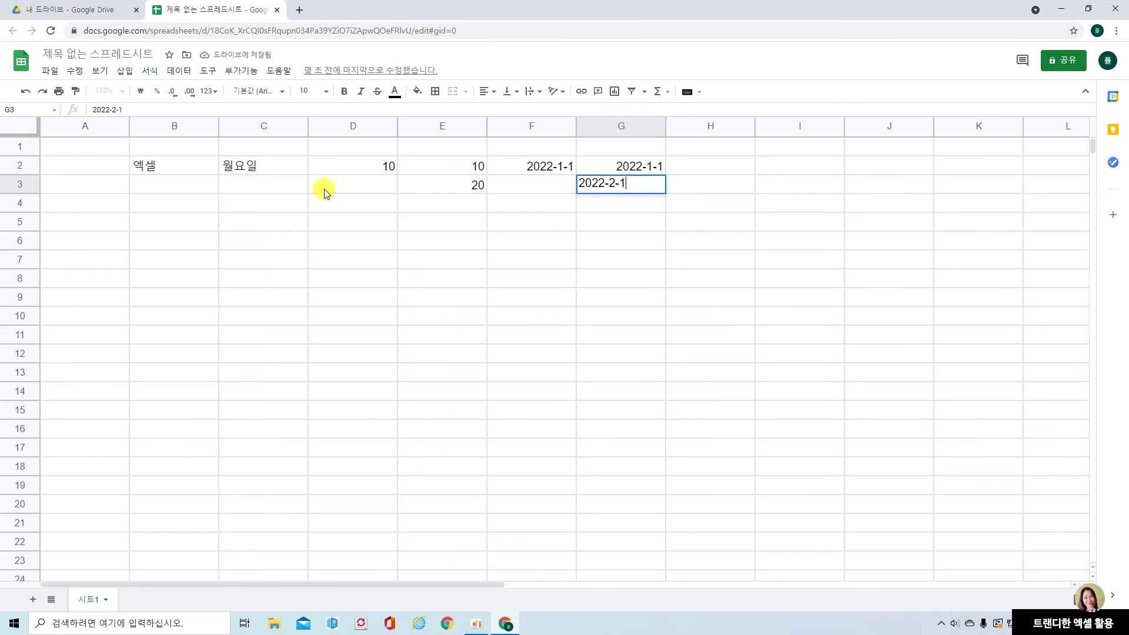
{"action": "key", "text": "Return"}
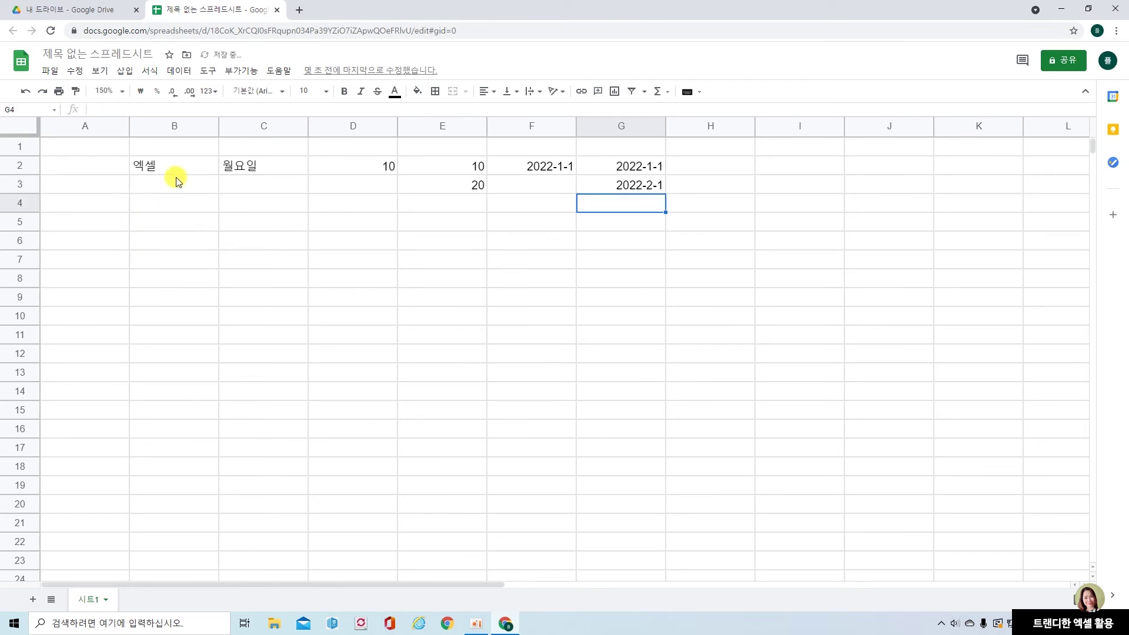
{"action": "left_click", "coordinate": [184, 172]}
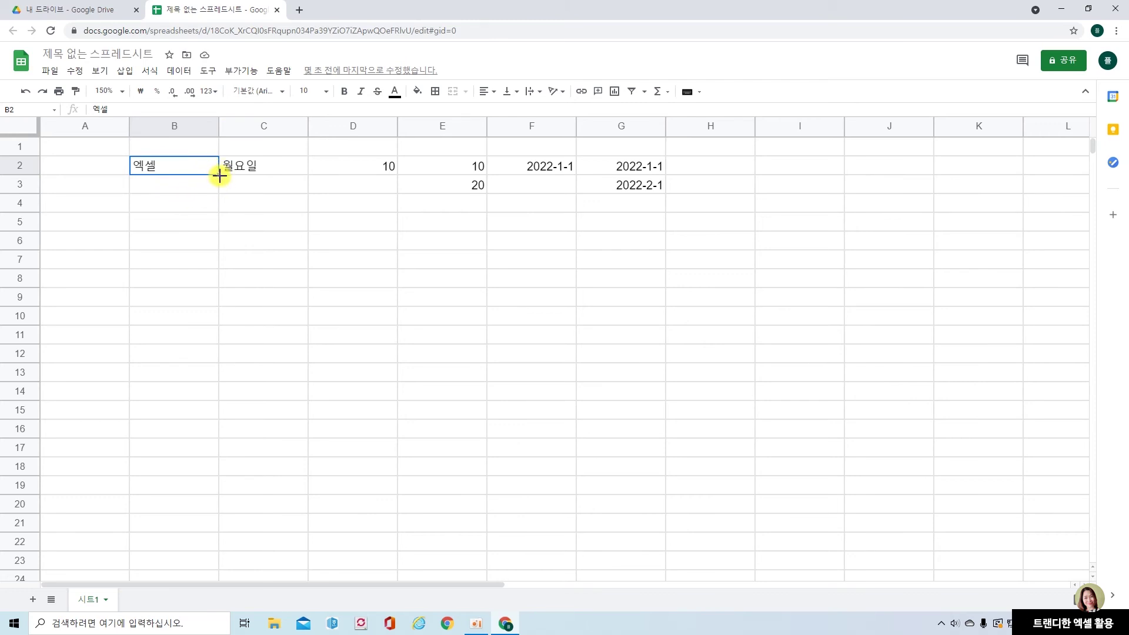
Fill 엑셀, the weekdays from 월요일, and 10 down columns B, C and D to row 12
{"action": "left_click_drag", "start_coordinate": [219, 175], "coordinate": [210, 355]}
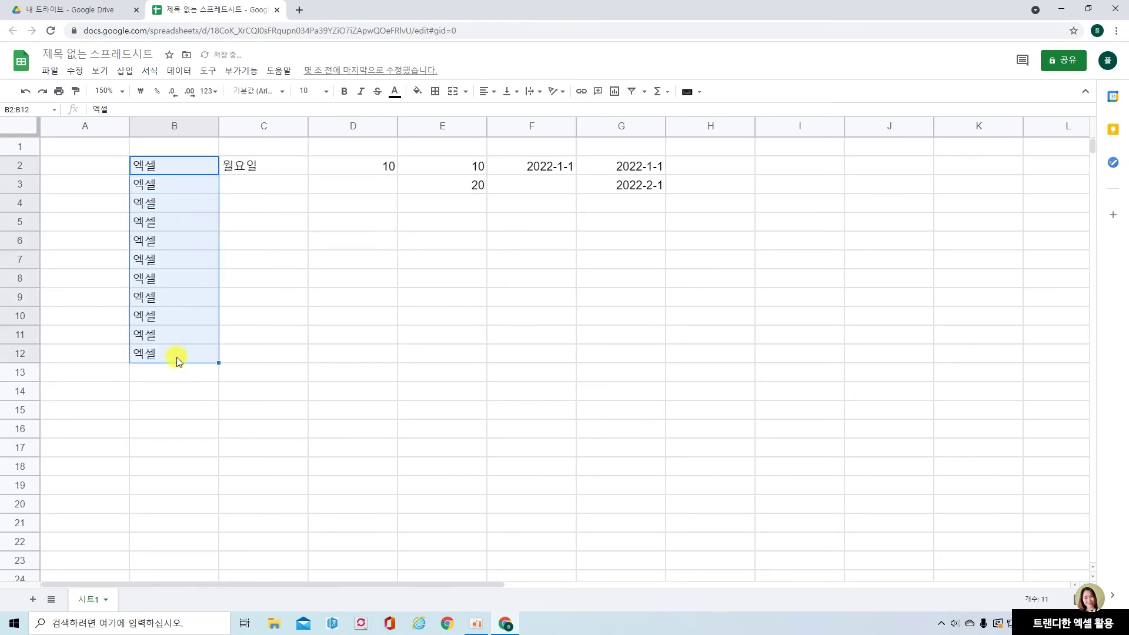
{"action": "left_click", "coordinate": [282, 165]}
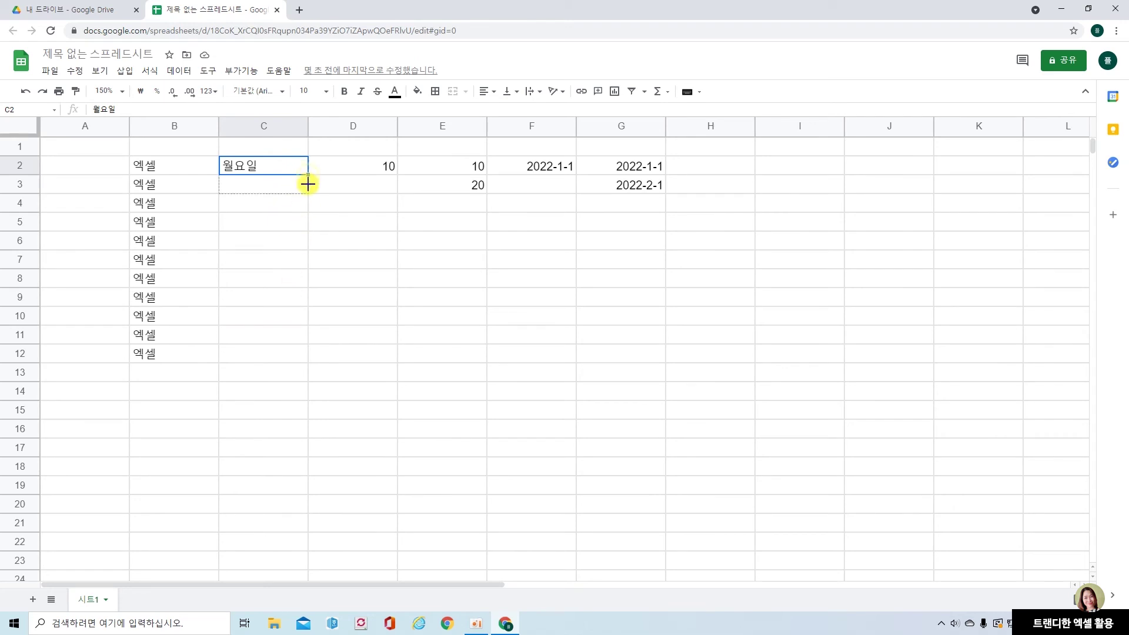
{"action": "left_click_drag", "start_coordinate": [306, 177], "coordinate": [300, 350]}
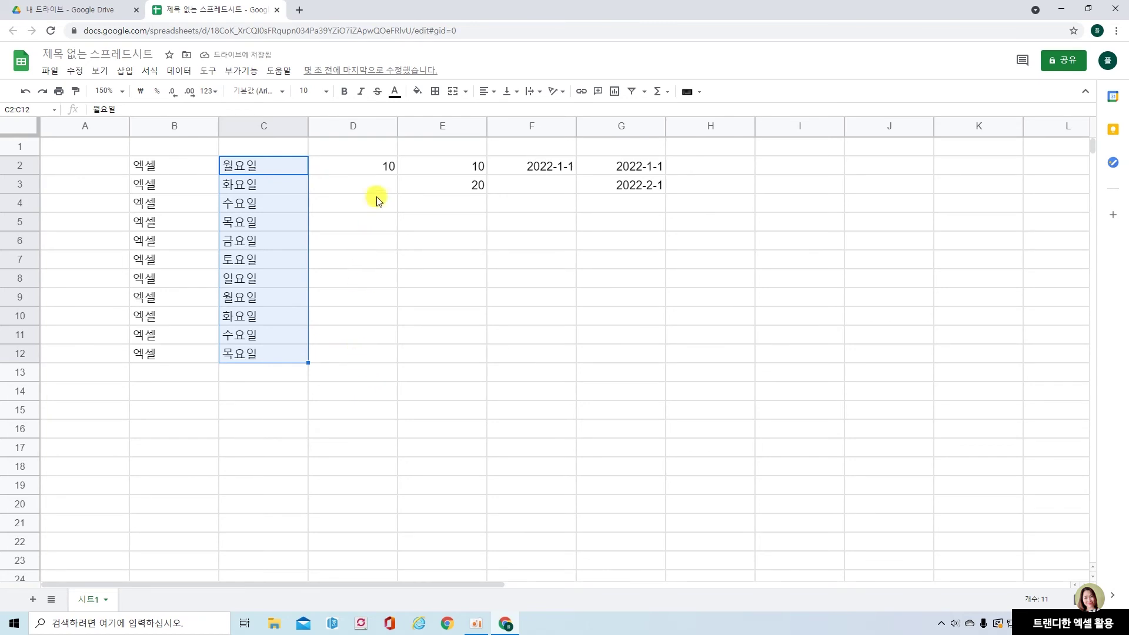
{"action": "left_click", "coordinate": [378, 164]}
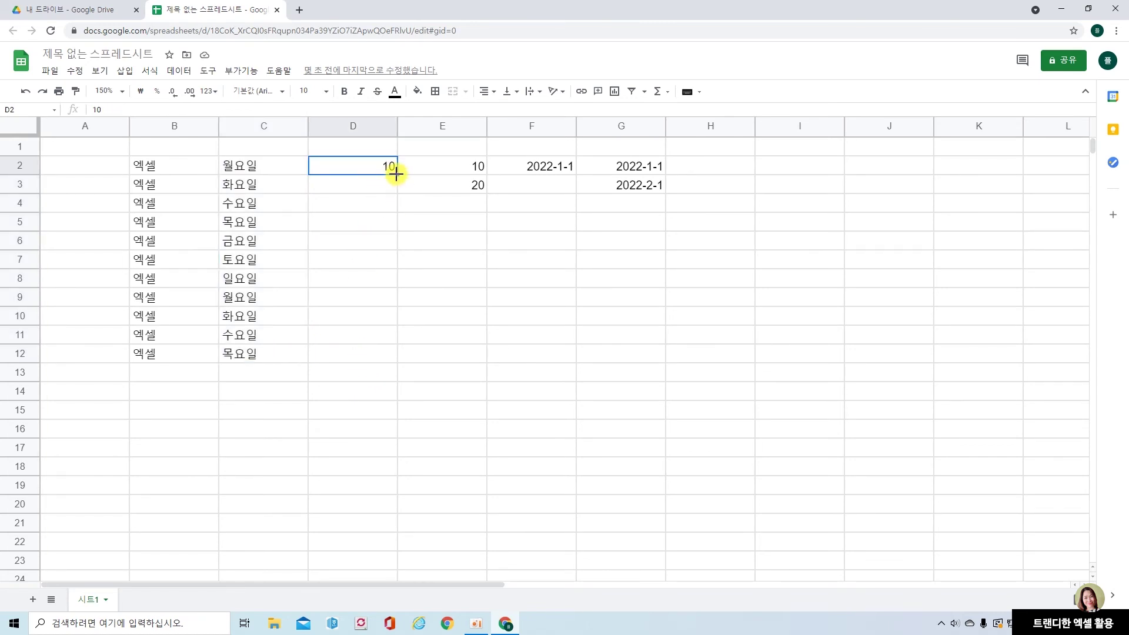
{"action": "left_click_drag", "start_coordinate": [397, 174], "coordinate": [392, 354]}
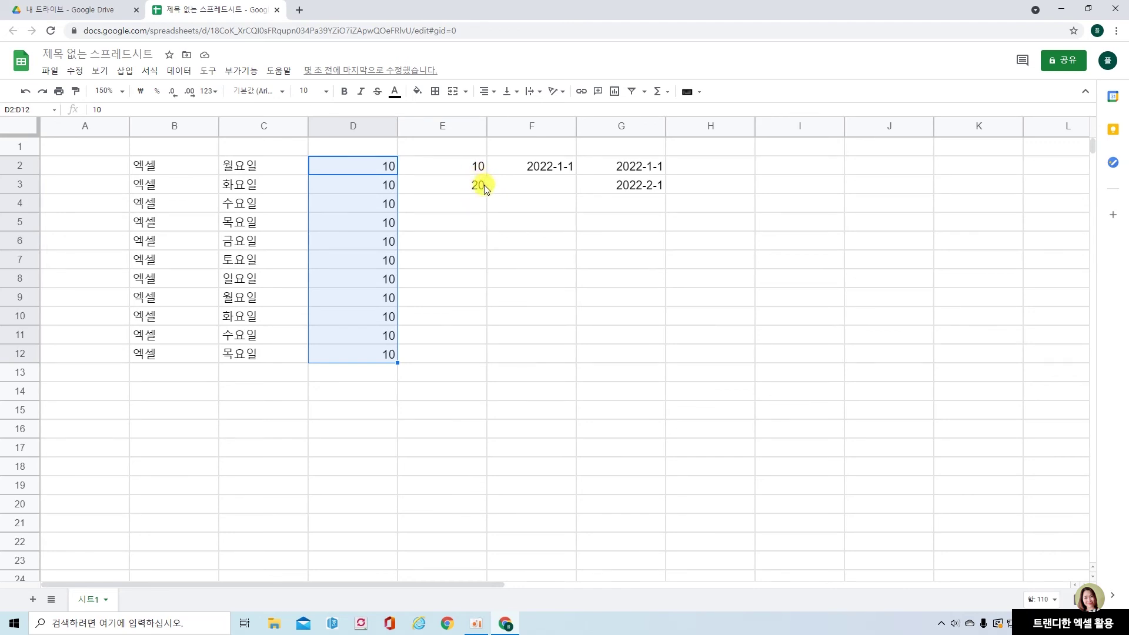
Extend E2:E3 (10, 20) into a step-of-ten series ending at 110 in E12
{"action": "left_click_drag", "start_coordinate": [456, 166], "coordinate": [459, 185]}
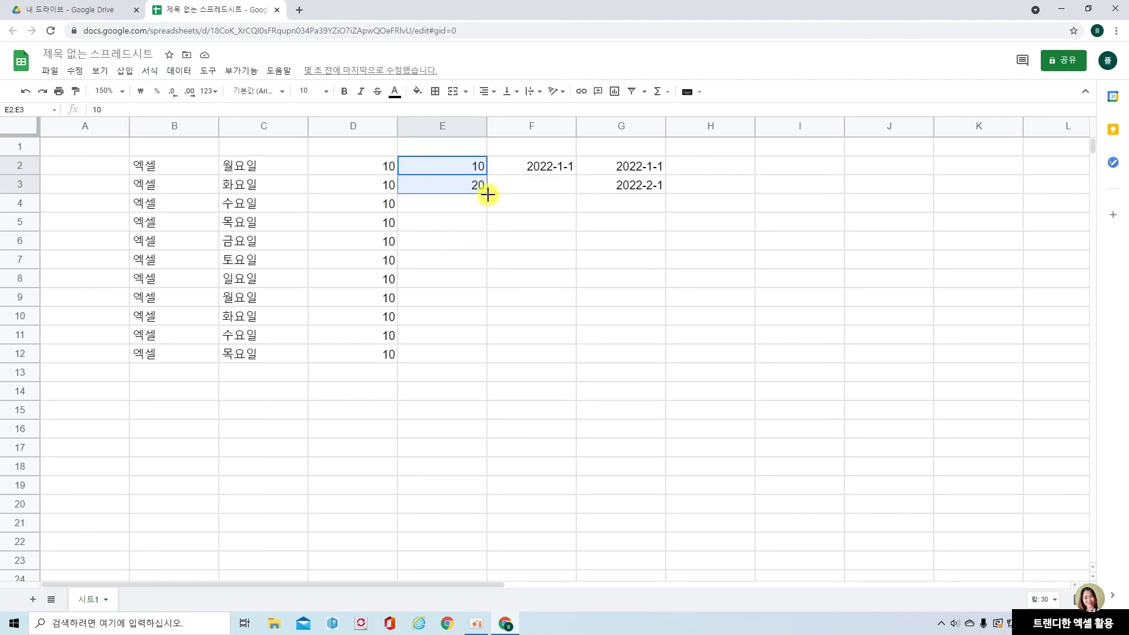
{"action": "left_click_drag", "start_coordinate": [488, 195], "coordinate": [480, 354]}
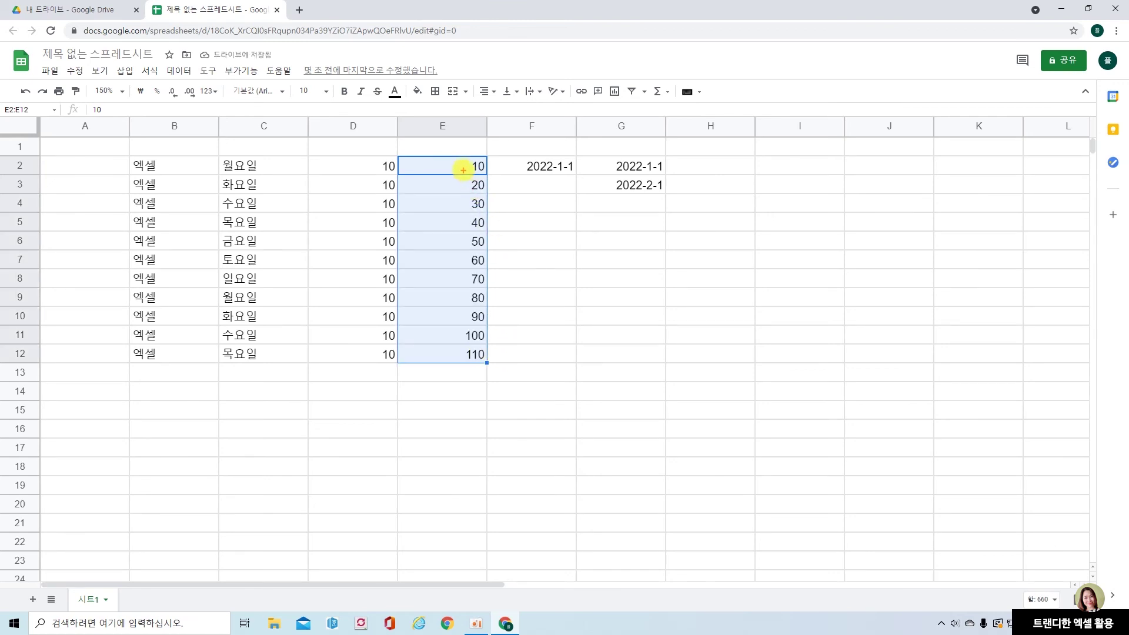
{"action": "left_click_drag", "start_coordinate": [461, 166], "coordinate": [461, 184]}
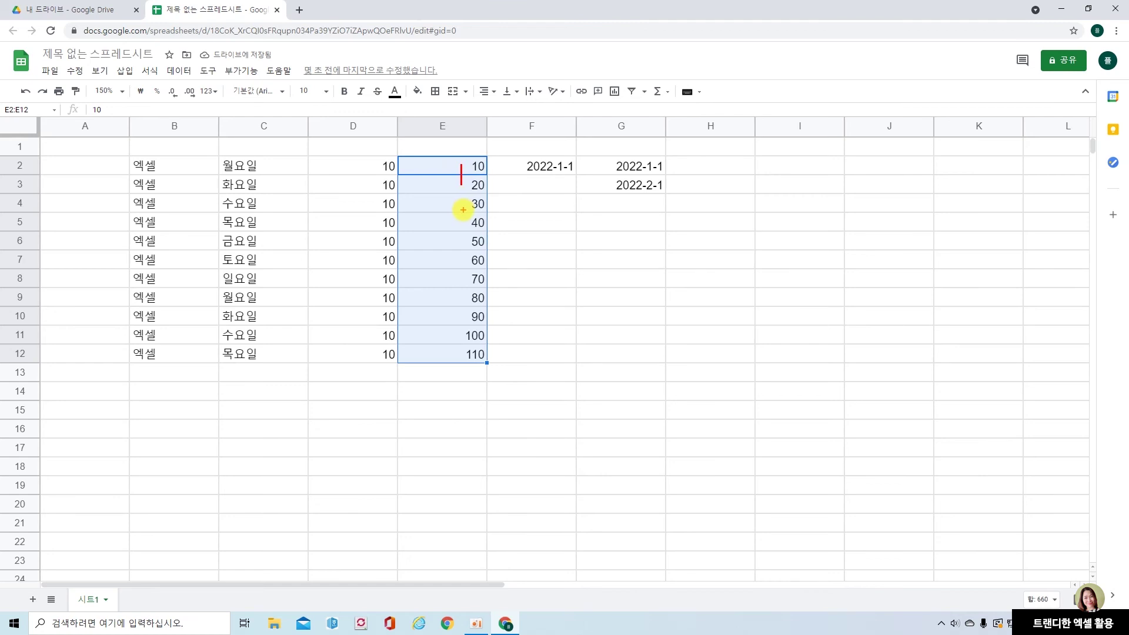
{"action": "left_click_drag", "start_coordinate": [459, 201], "coordinate": [467, 220]}
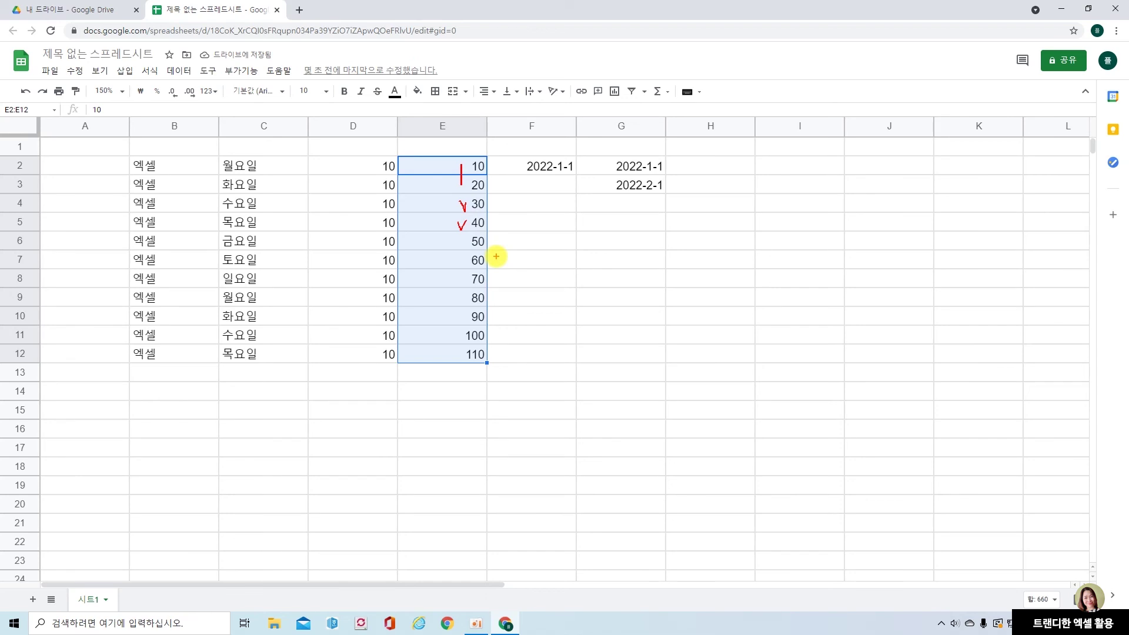
Fill F2:F12 with daily dates from 2022-1-1 to 2022-1-11
{"action": "left_click", "coordinate": [550, 168]}
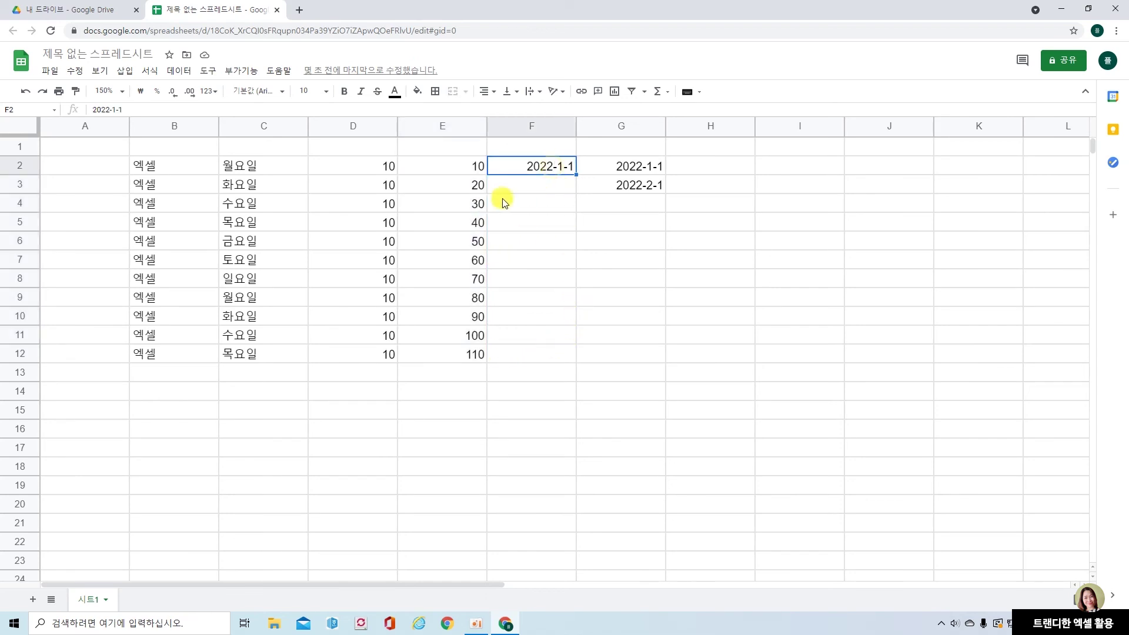
{"action": "left_click_drag", "start_coordinate": [575, 174], "coordinate": [570, 348]}
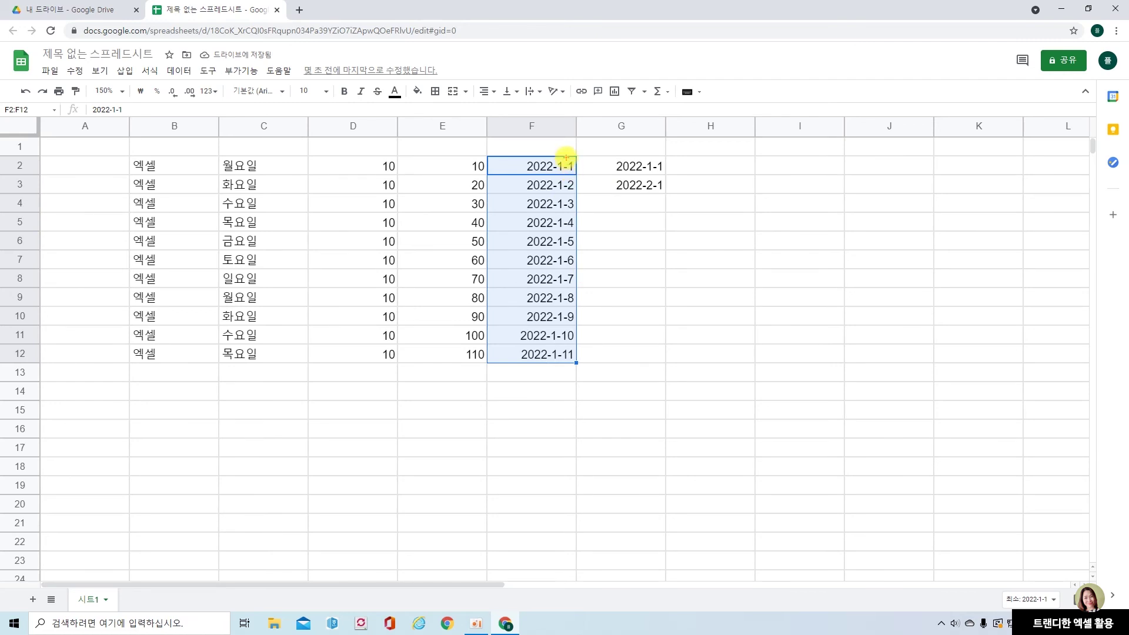
{"action": "left_click_drag", "start_coordinate": [569, 178], "coordinate": [575, 211]}
{"action": "left_click", "coordinate": [553, 392]}
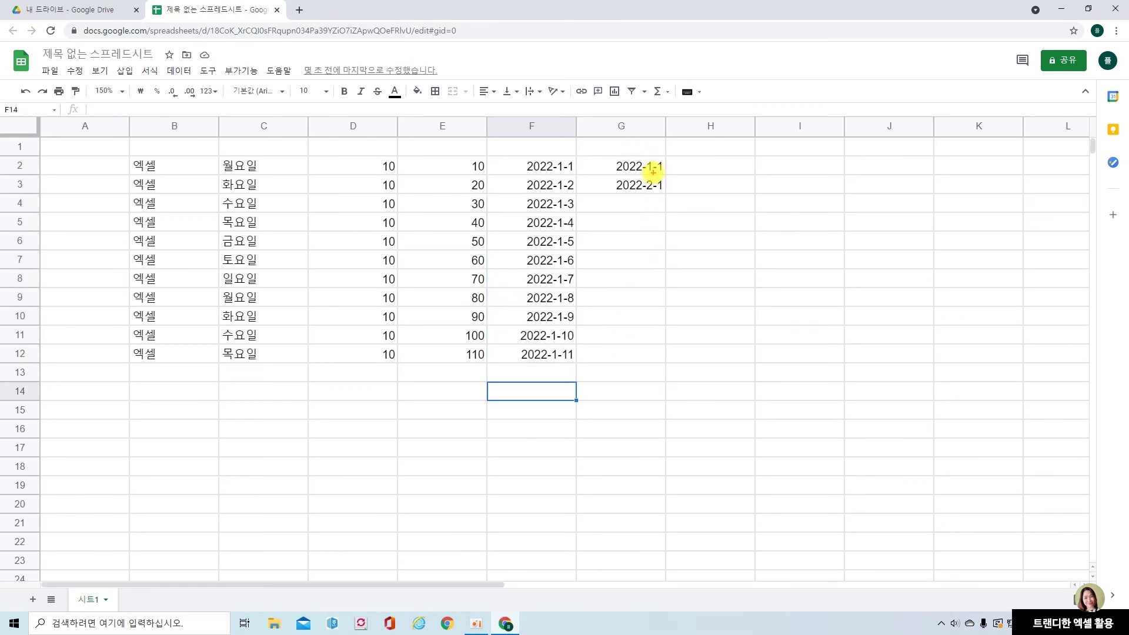
Fill G2:G12 with monthly dates from 2022-1-1 through 2022-11-1
{"action": "left_click_drag", "start_coordinate": [643, 157], "coordinate": [654, 195]}
{"action": "left_click_drag", "start_coordinate": [636, 168], "coordinate": [638, 187]}
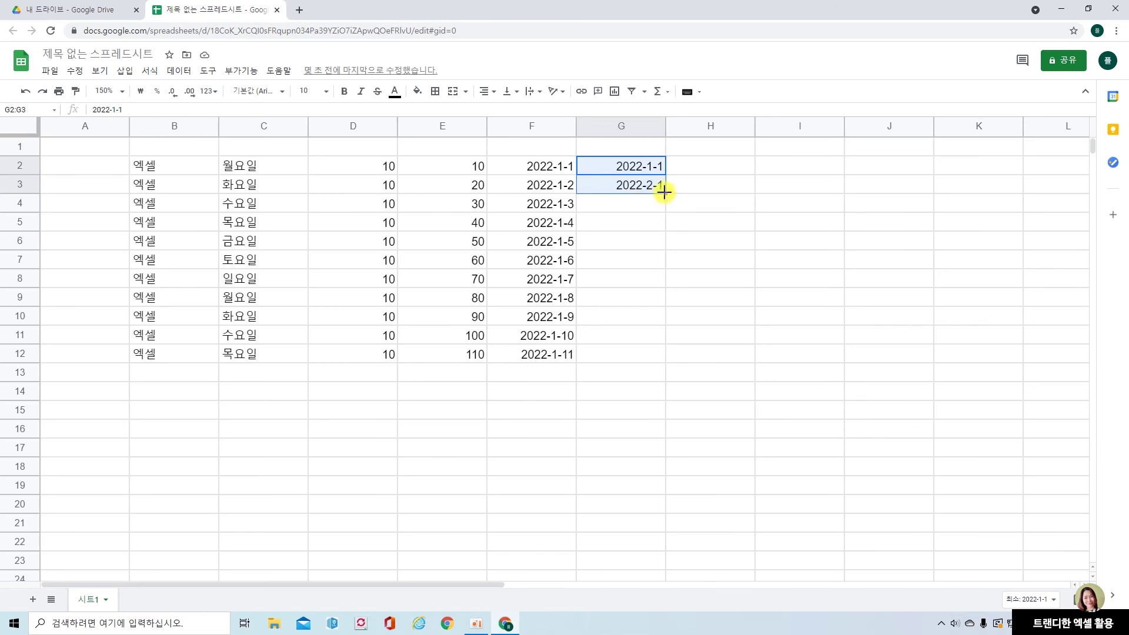
{"action": "left_click_drag", "start_coordinate": [665, 193], "coordinate": [663, 354]}
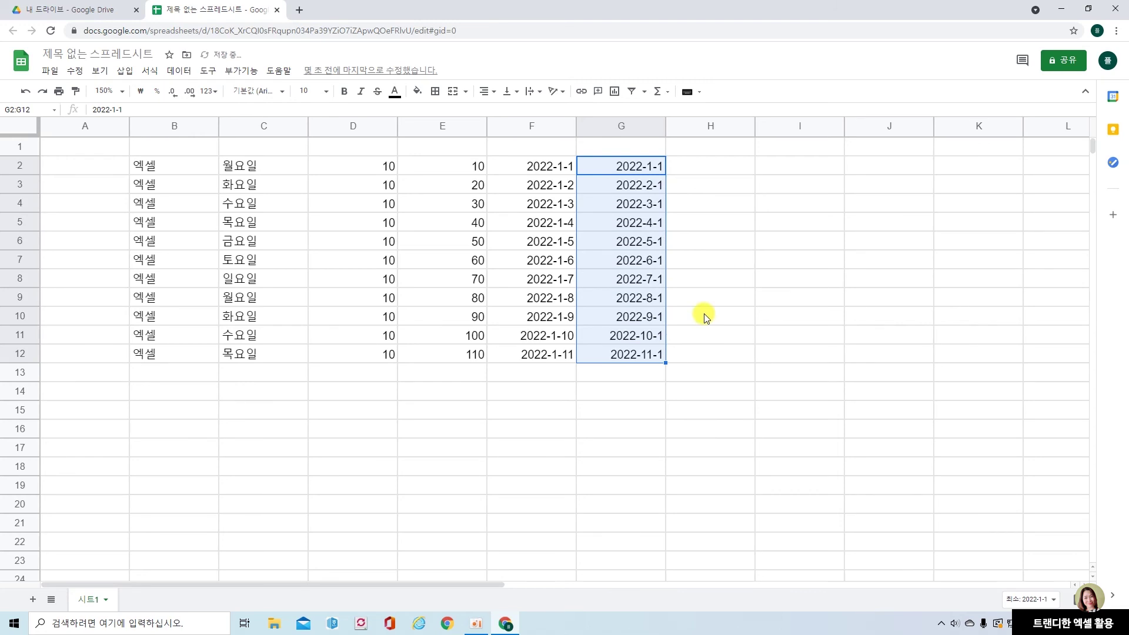
{"action": "left_click_drag", "start_coordinate": [647, 157], "coordinate": [654, 362]}
{"action": "left_click", "coordinate": [706, 316]}
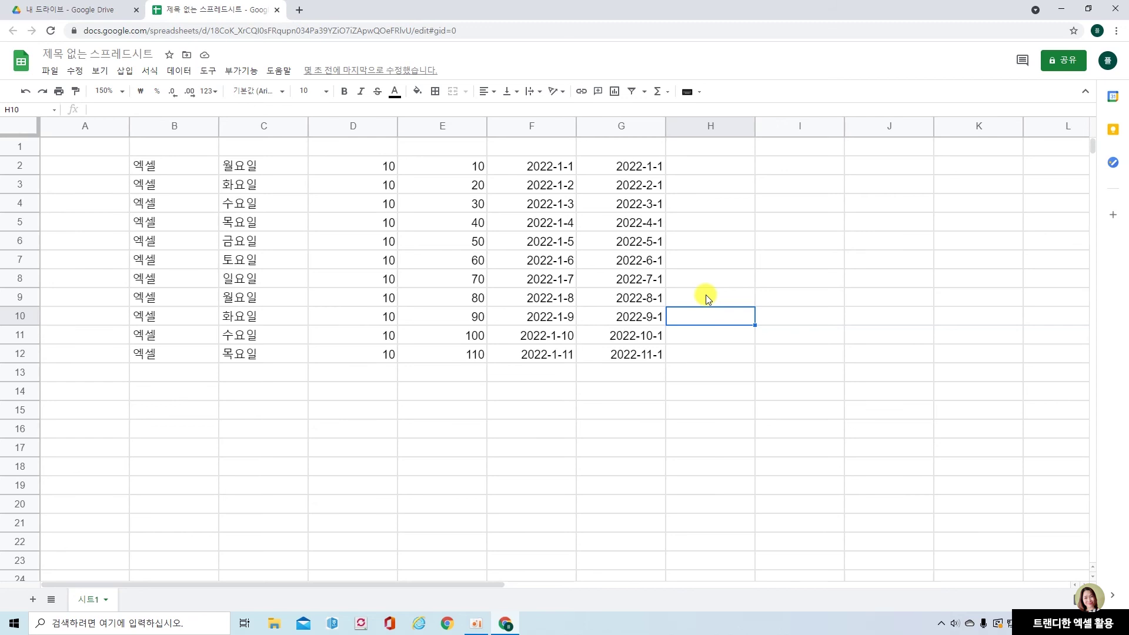
{"action": "left_click", "coordinate": [295, 397]}
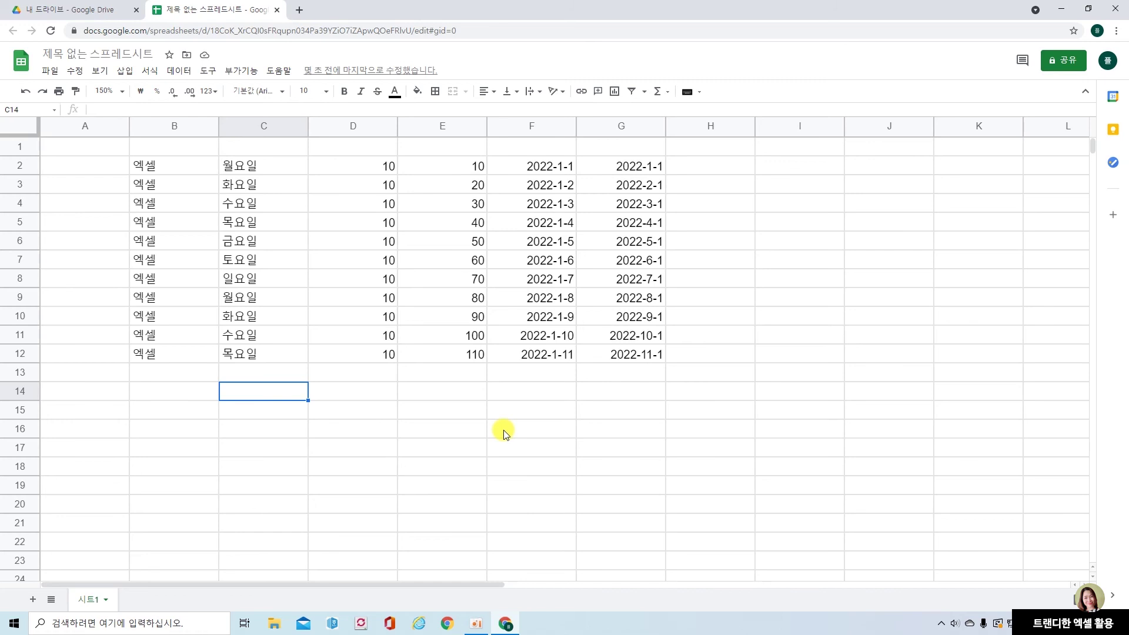
Type 오늘도 감사함으로 하루를 보냅니다. into C14 so it overflows into neighbouring empty cells
{"action": "type", "text": "오늘도 감"}
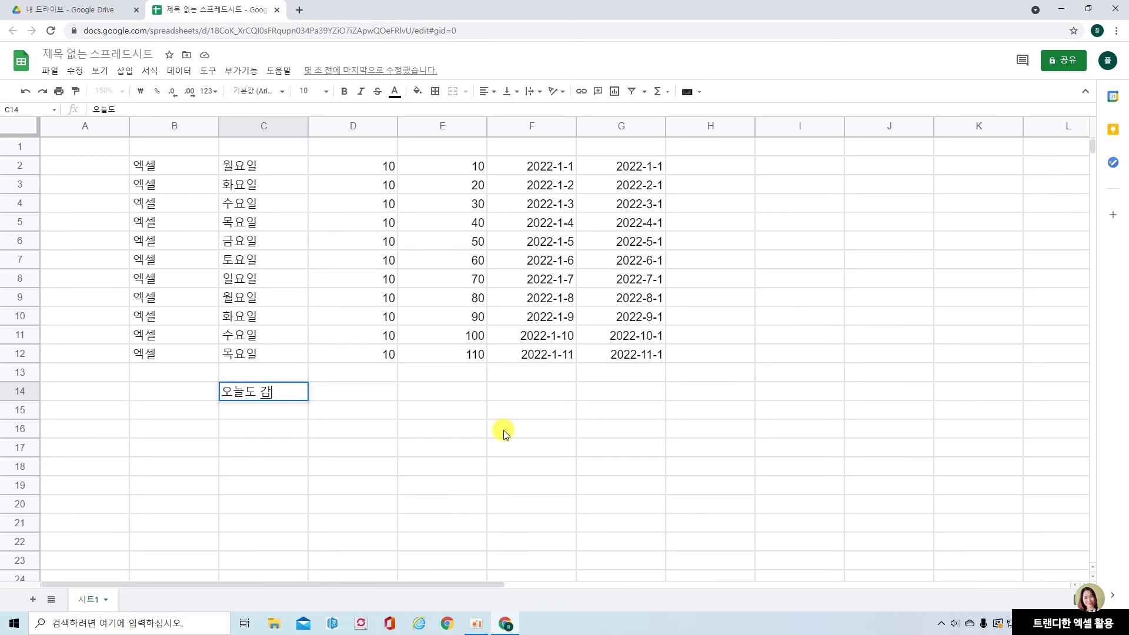
{"action": "type", "text": "새함으로 "}
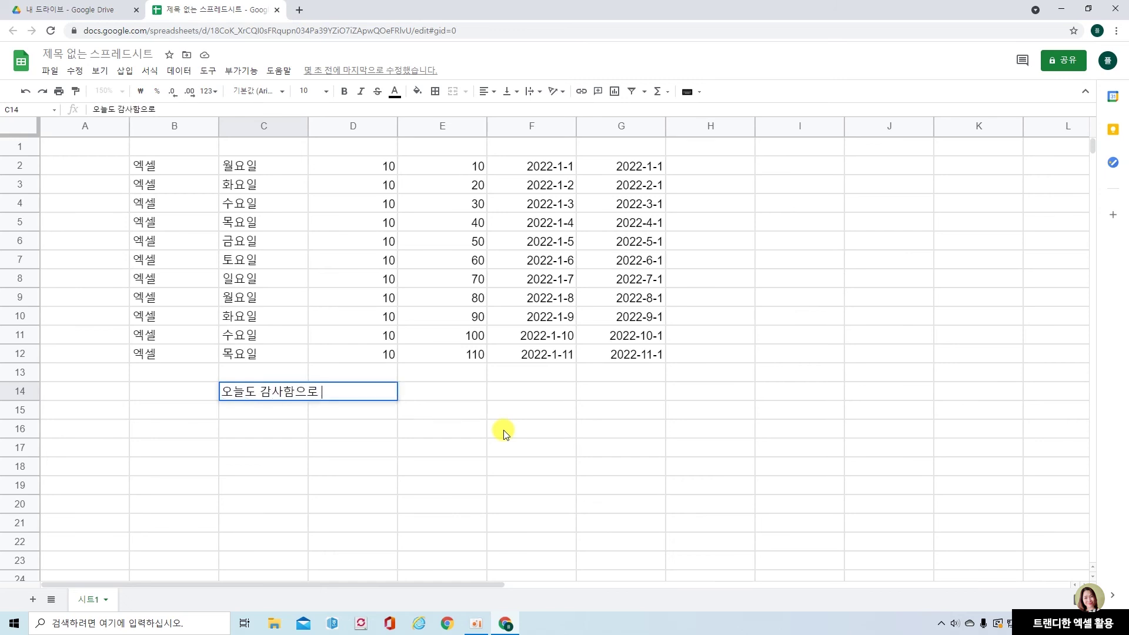
{"action": "type", "text": "하루를 ㅂ"}
{"action": "type", "text": "ㅗ냅니다."}
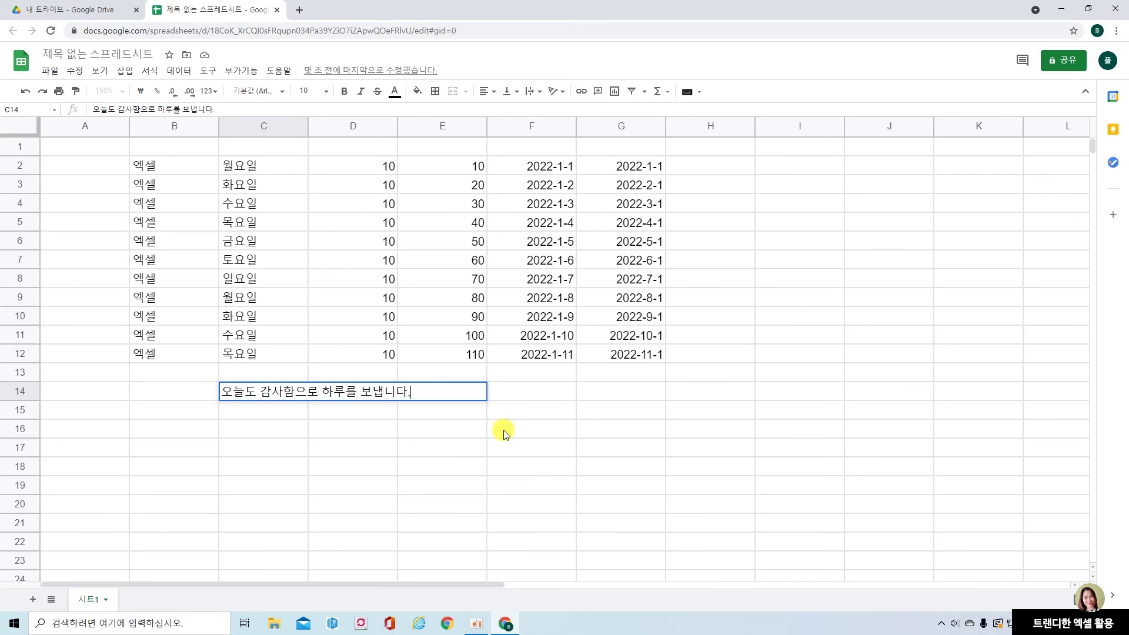
{"action": "key", "text": "Return"}
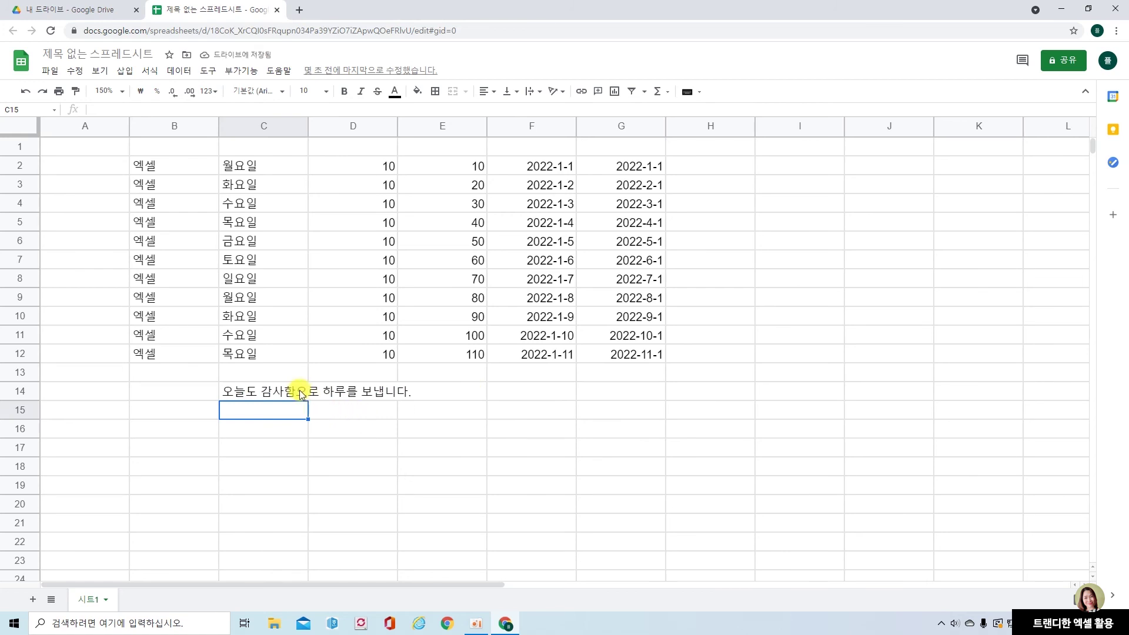
{"action": "left_click", "coordinate": [291, 389]}
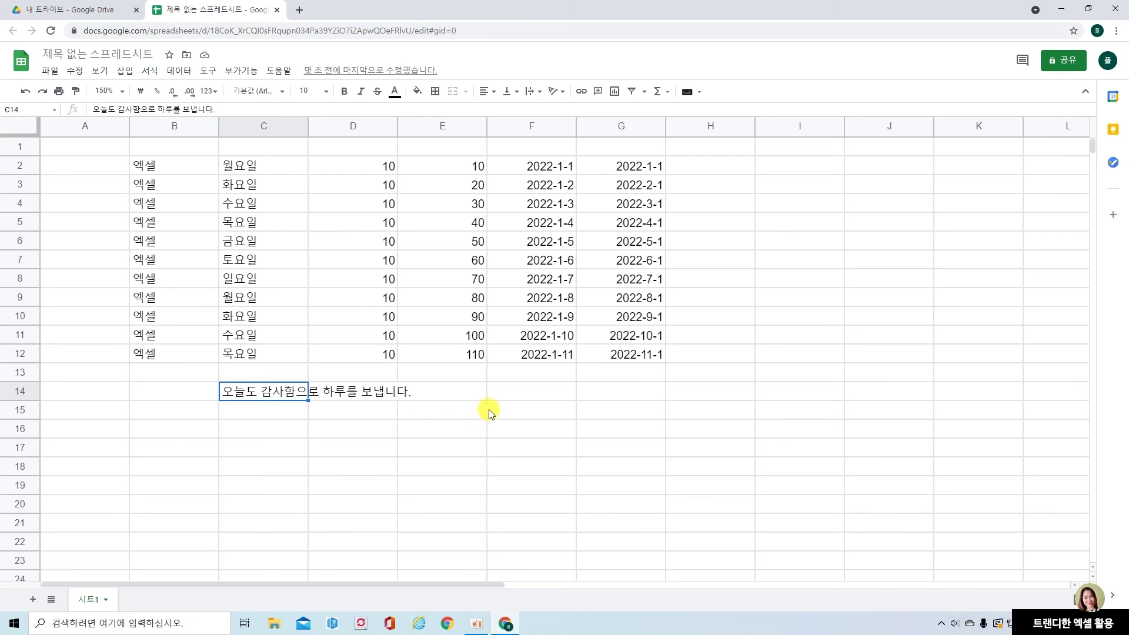
Enter 오늘도 감사함으로 in F14, then add 하루를 보냅니다. as a second line in the cell
{"action": "left_click", "coordinate": [521, 393]}
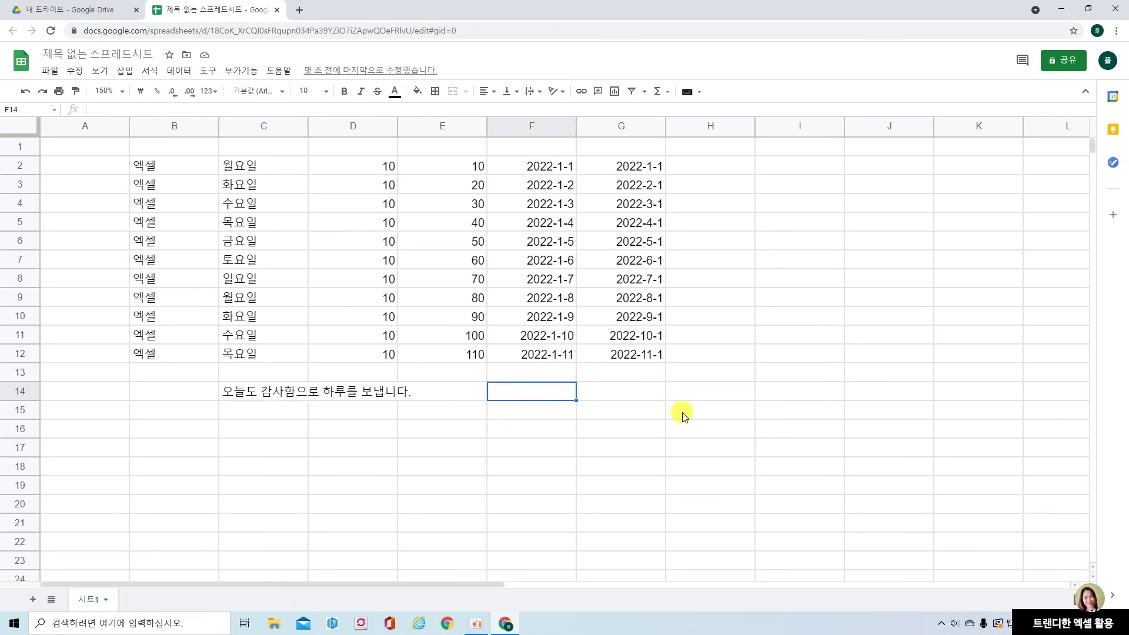
{"action": "type", "text": "오늘도 개"}
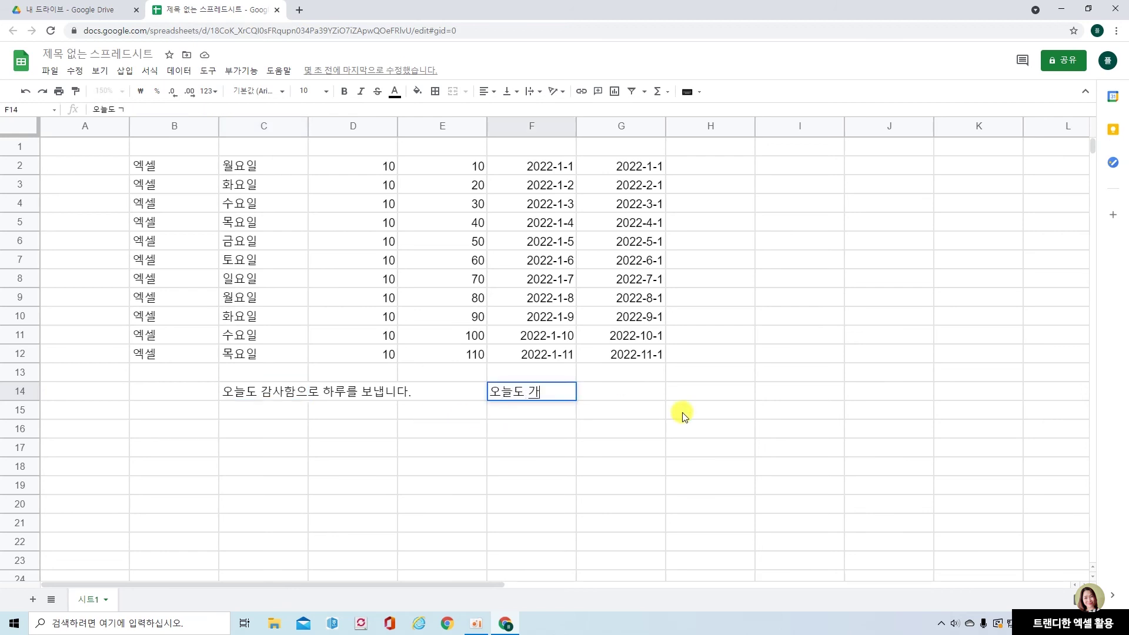
{"action": "key", "text": "BackSpace"}
{"action": "type", "text": "감사함으로"}
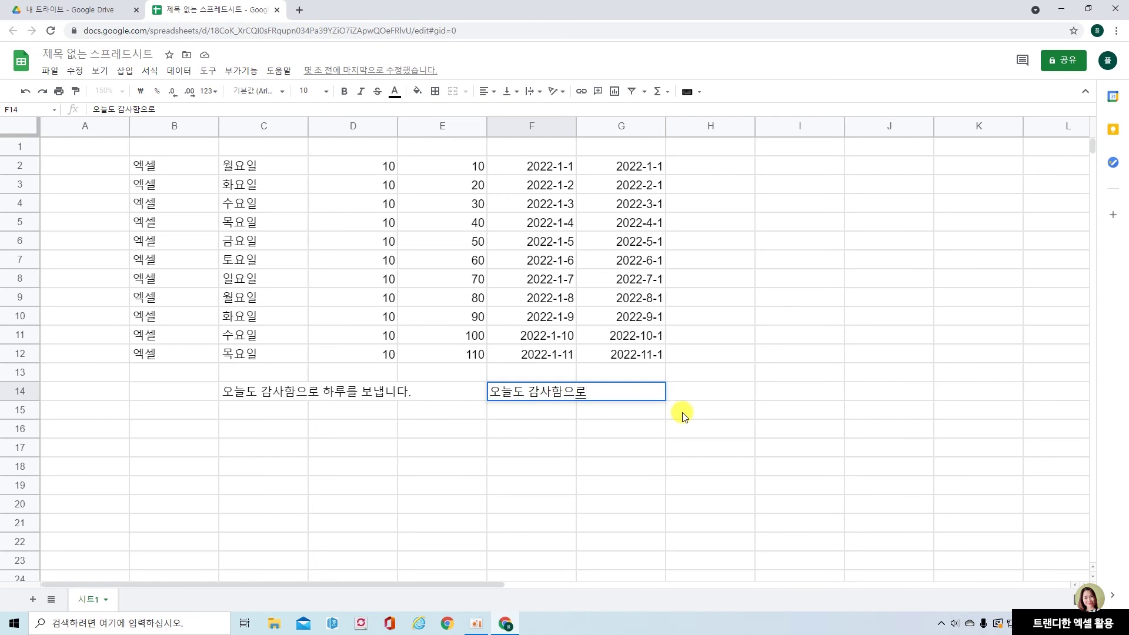
{"action": "key", "text": "Return"}
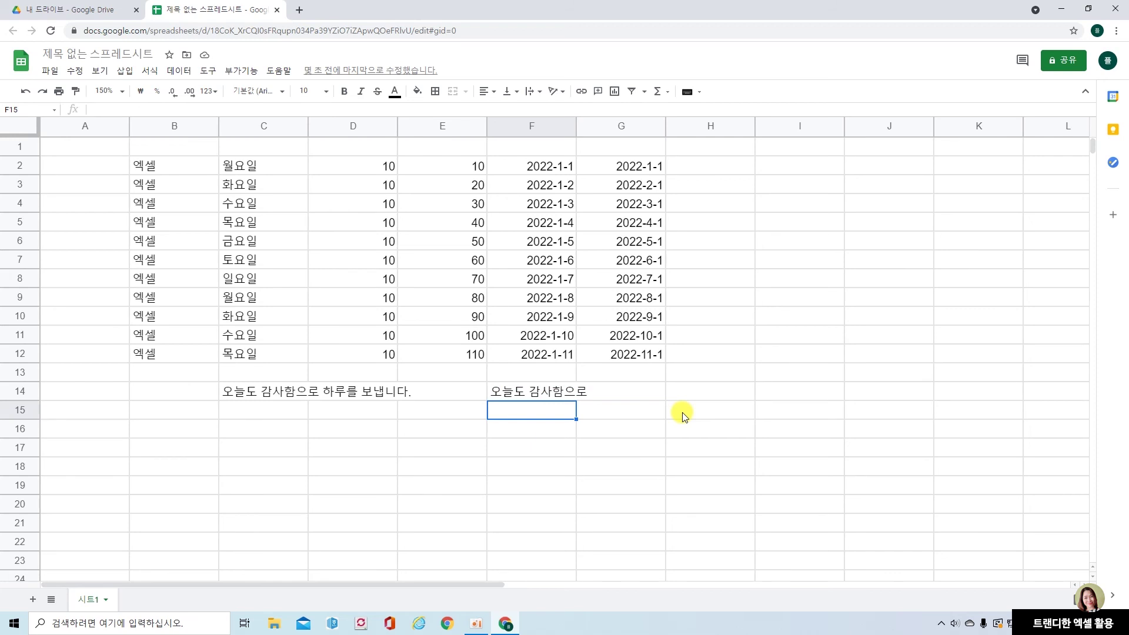
{"action": "double_click", "coordinate": [532, 388]}
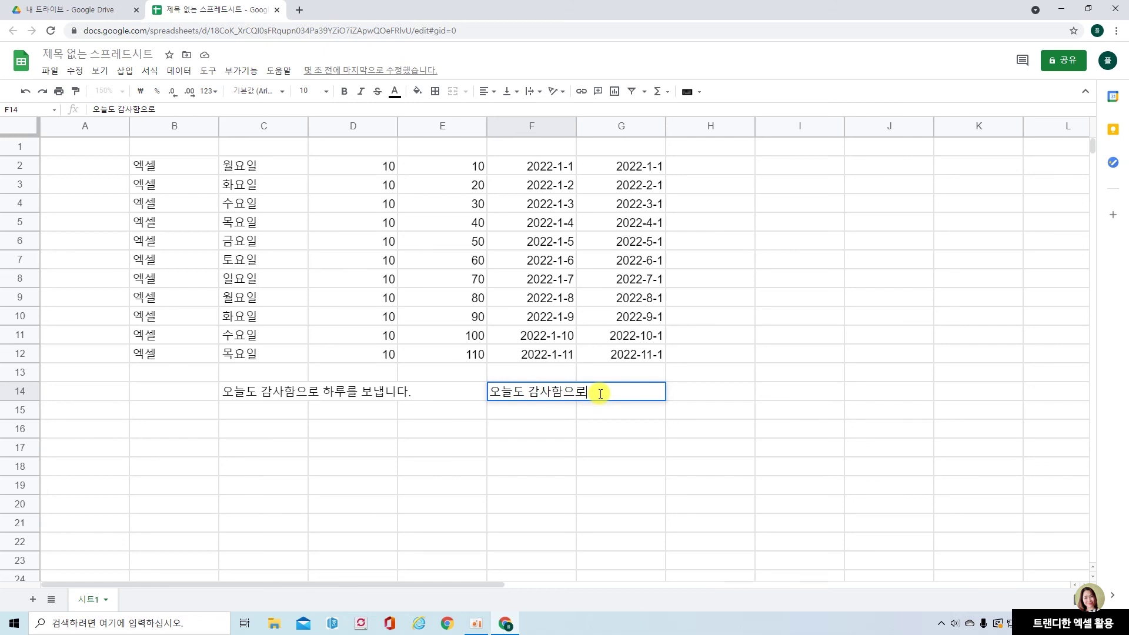
{"action": "key", "text": "alt+Return"}
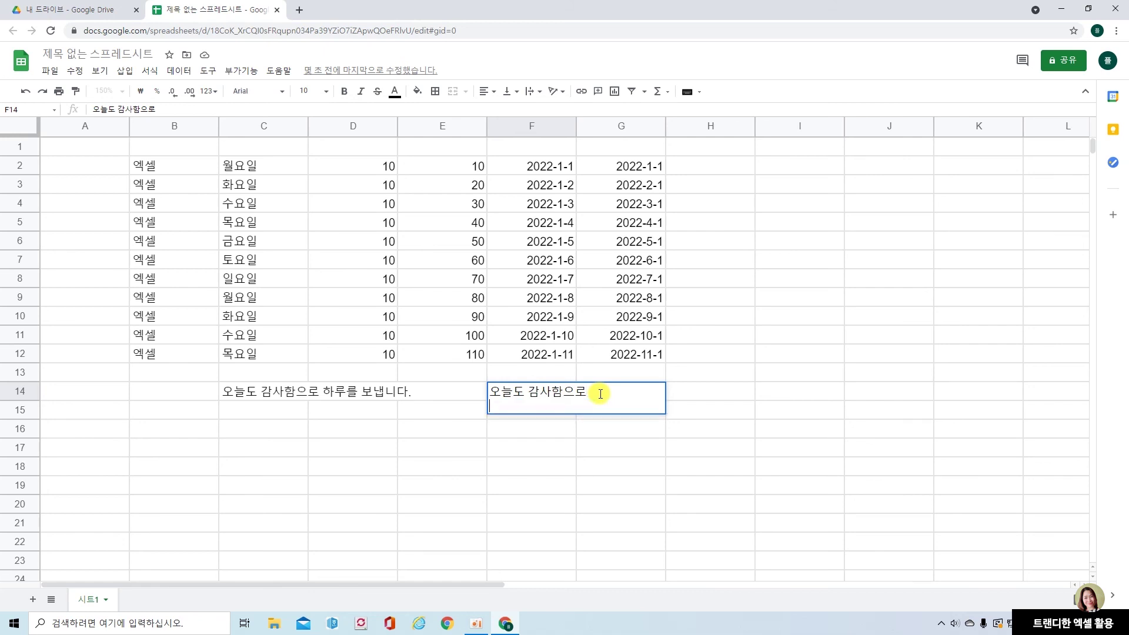
{"action": "type", "text": "하루를 보내"}
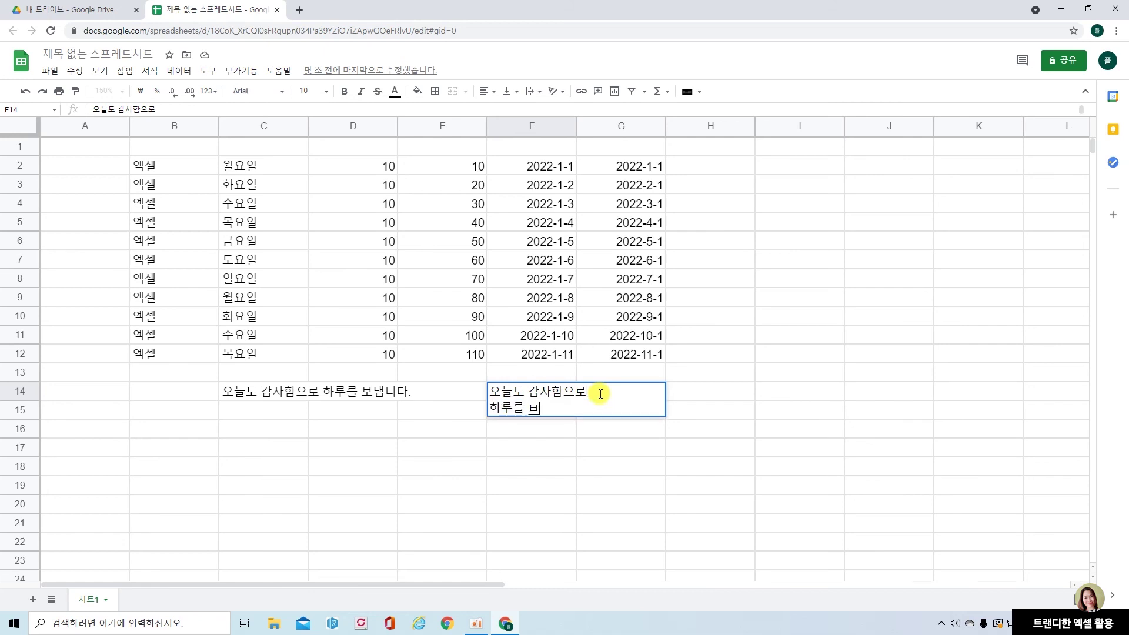
{"action": "type", "text": "ㅂ니다."}
{"action": "key", "text": "Return"}
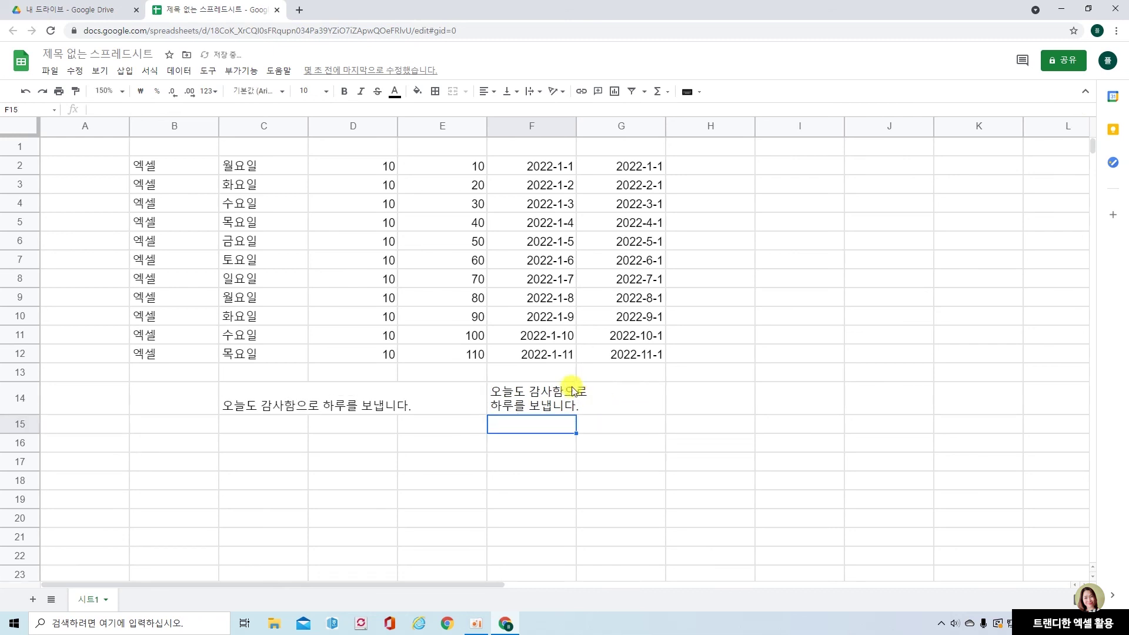
{"action": "left_click", "coordinate": [575, 394]}
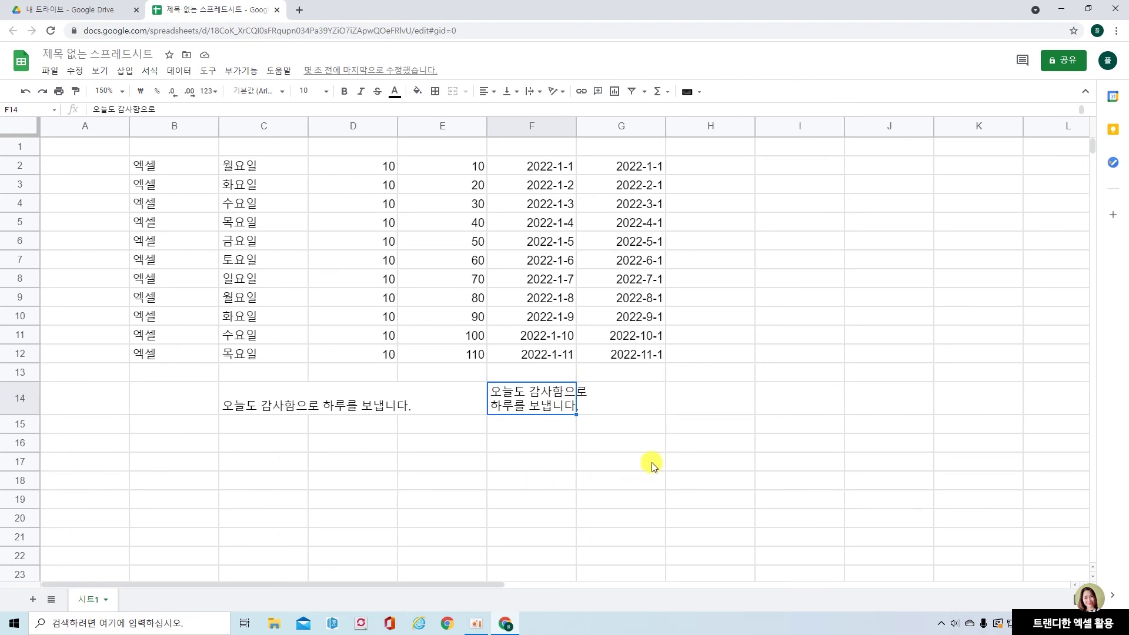
Type 오늘도 감사함으로 and 하루를 보냅니다. as two lines in H14
{"action": "left_click", "coordinate": [577, 462]}
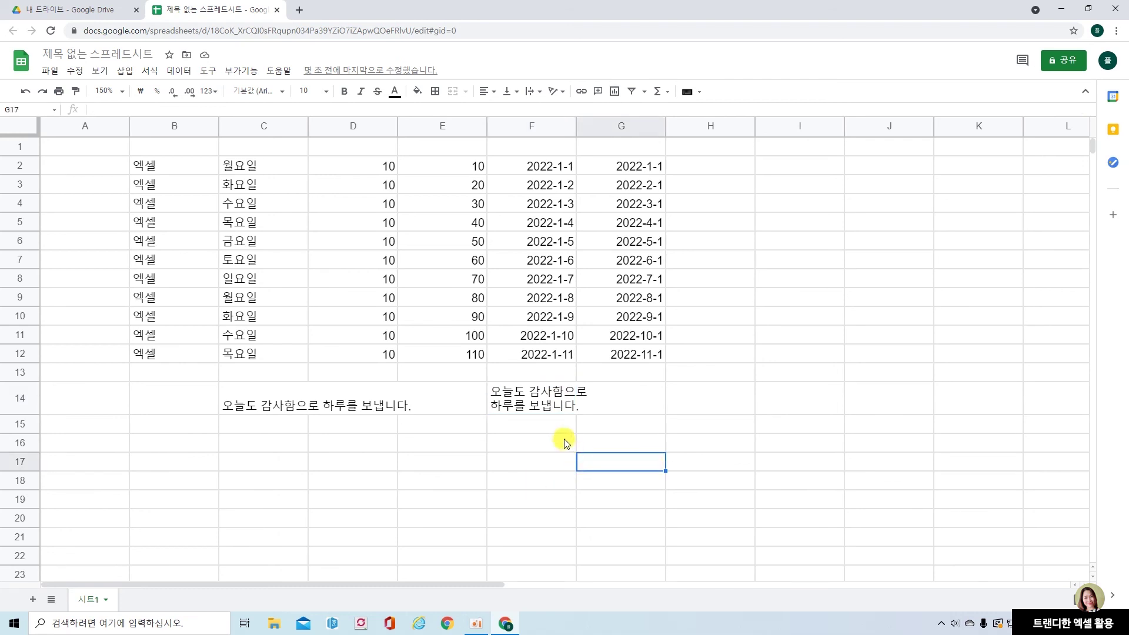
{"action": "left_click", "coordinate": [724, 405]}
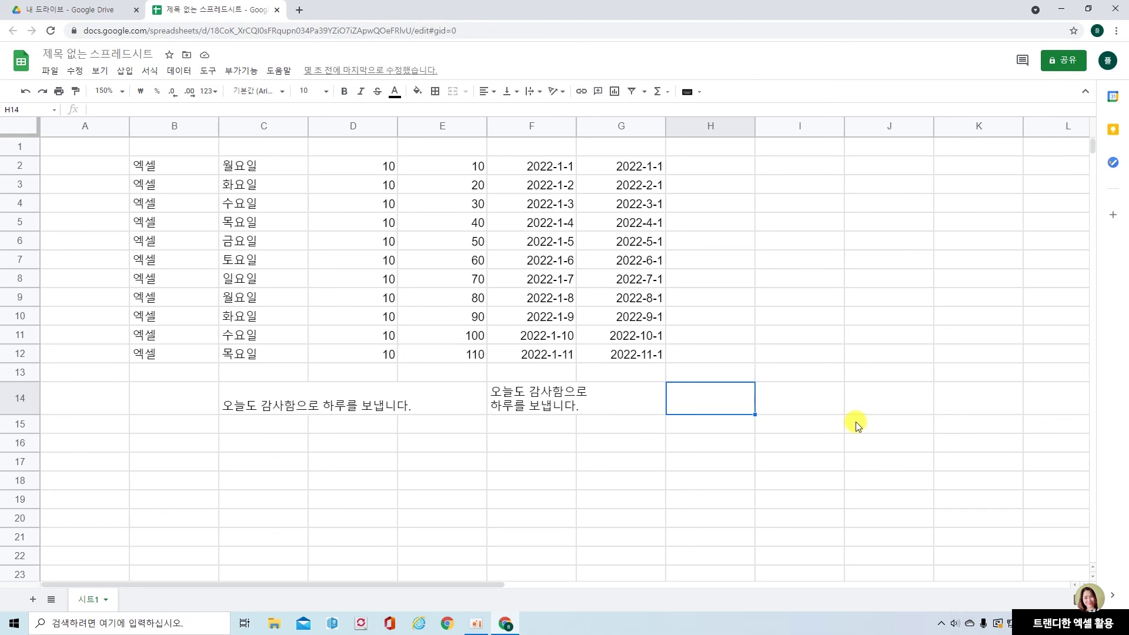
{"action": "type", "text": "오늘도 감사"}
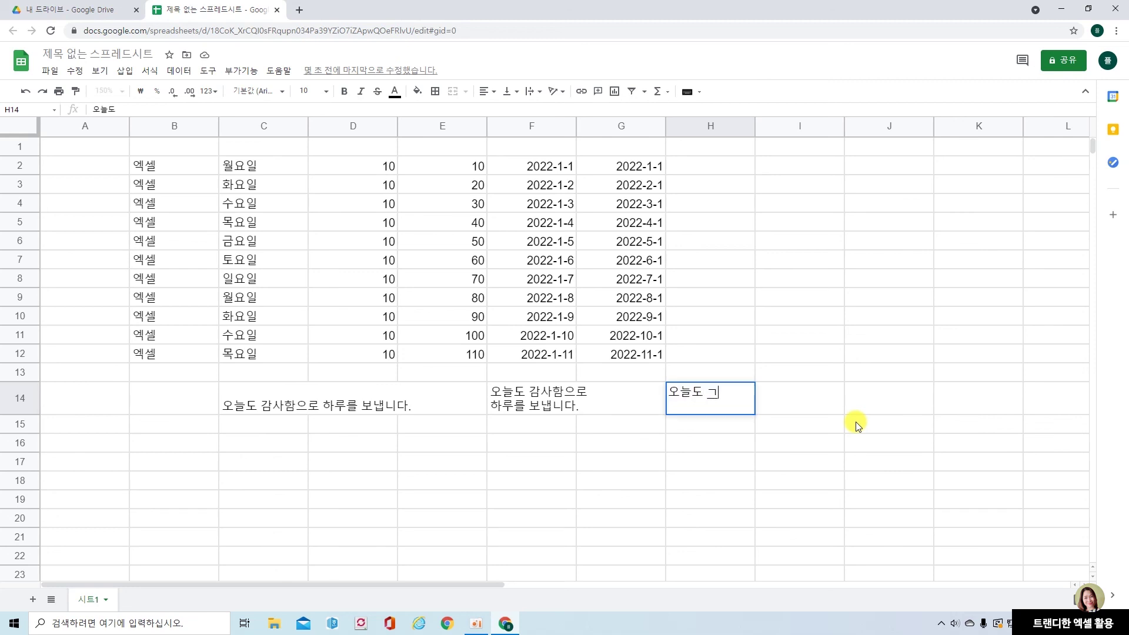
{"action": "type", "text": "함으로"}
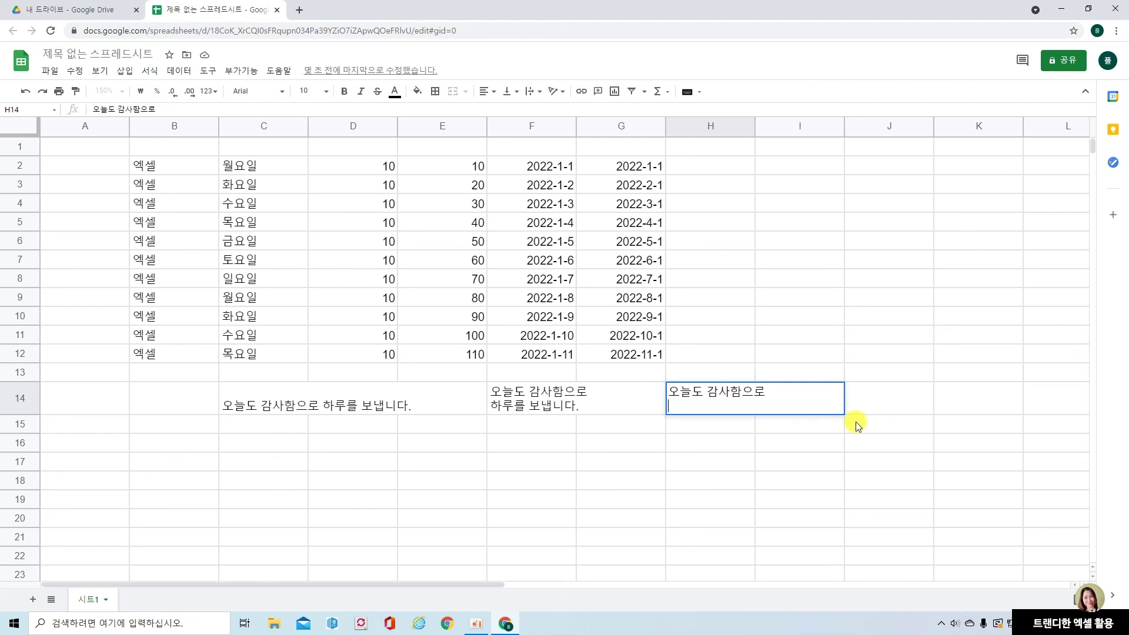
{"action": "key", "text": "alt+Return"}
{"action": "type", "text": "하루를 뵈"}
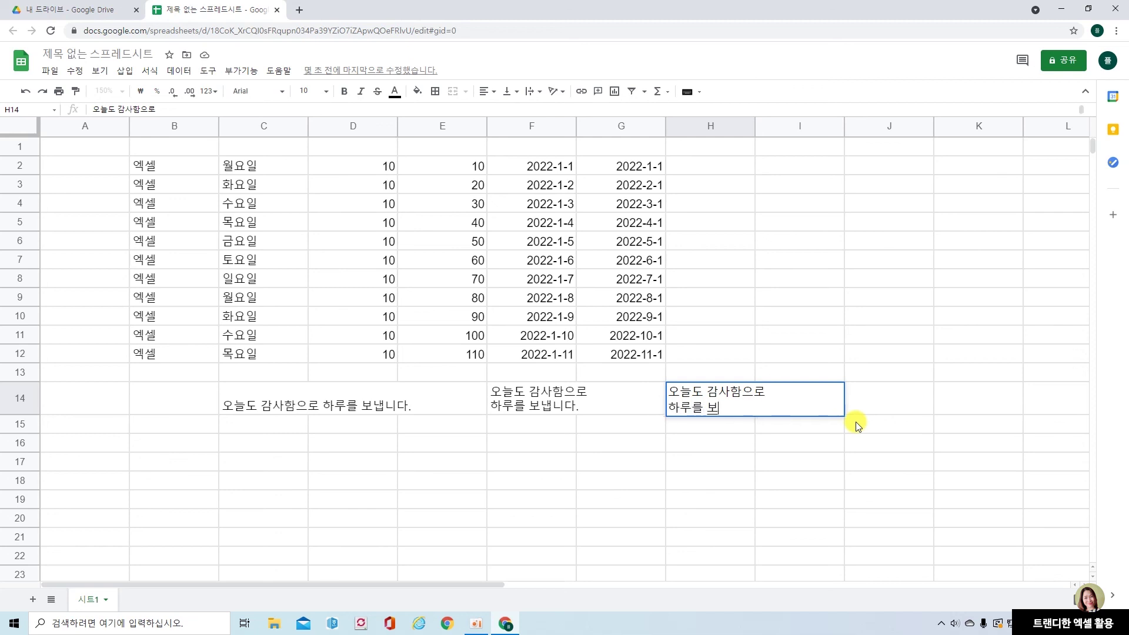
{"action": "key", "text": "BackSpace"}
{"action": "type", "text": "보냅니다."}
{"action": "key", "text": "Return"}
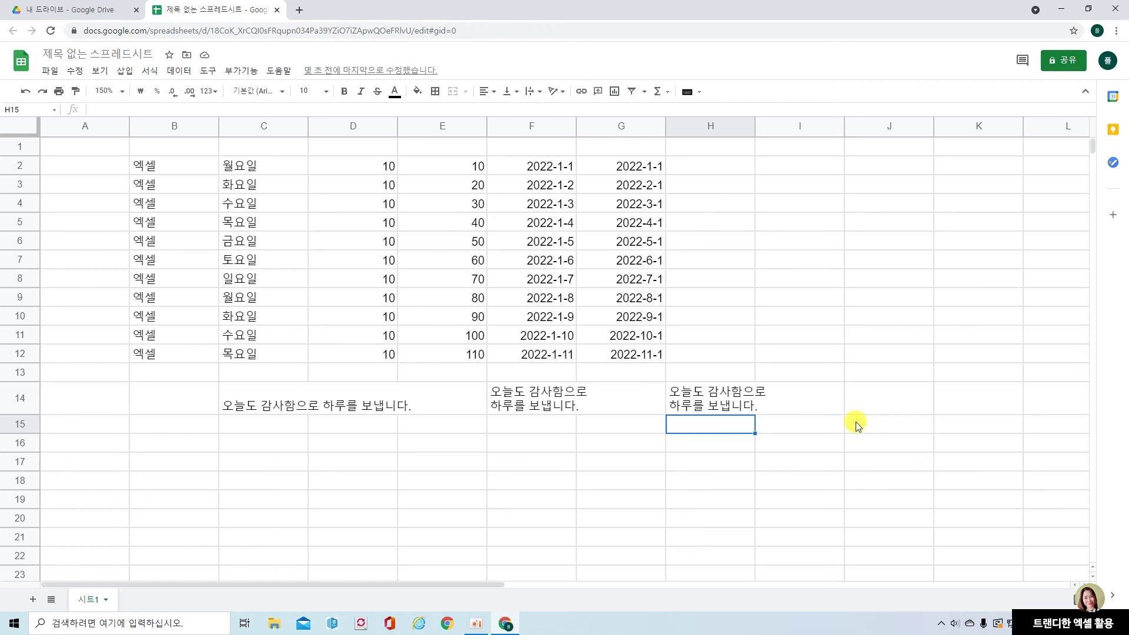
{"action": "left_click", "coordinate": [258, 406]}
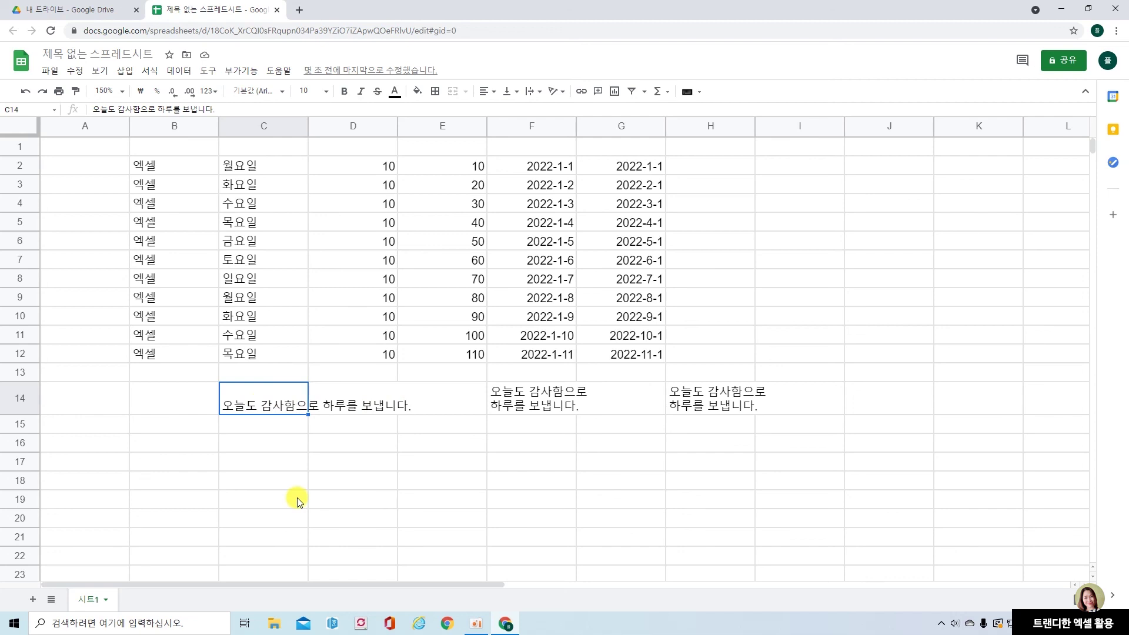
Set C14's text wrapping to Clip so the sentence stops at the cell edge
{"action": "left_click", "coordinate": [157, 72]}
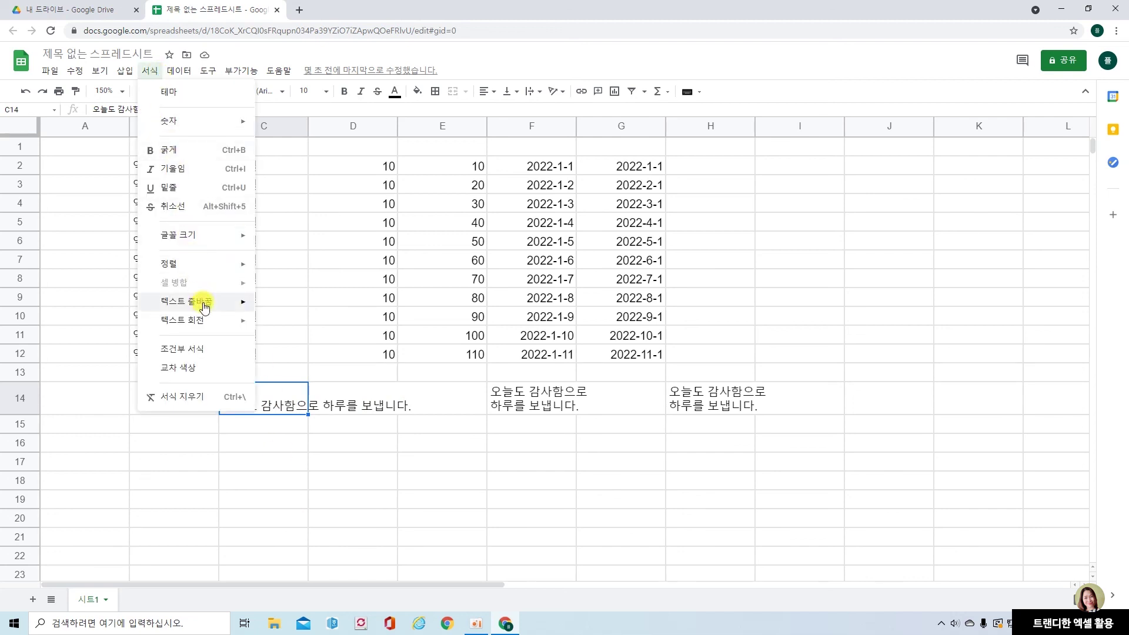
{"action": "mouse_move", "coordinate": [204, 307]}
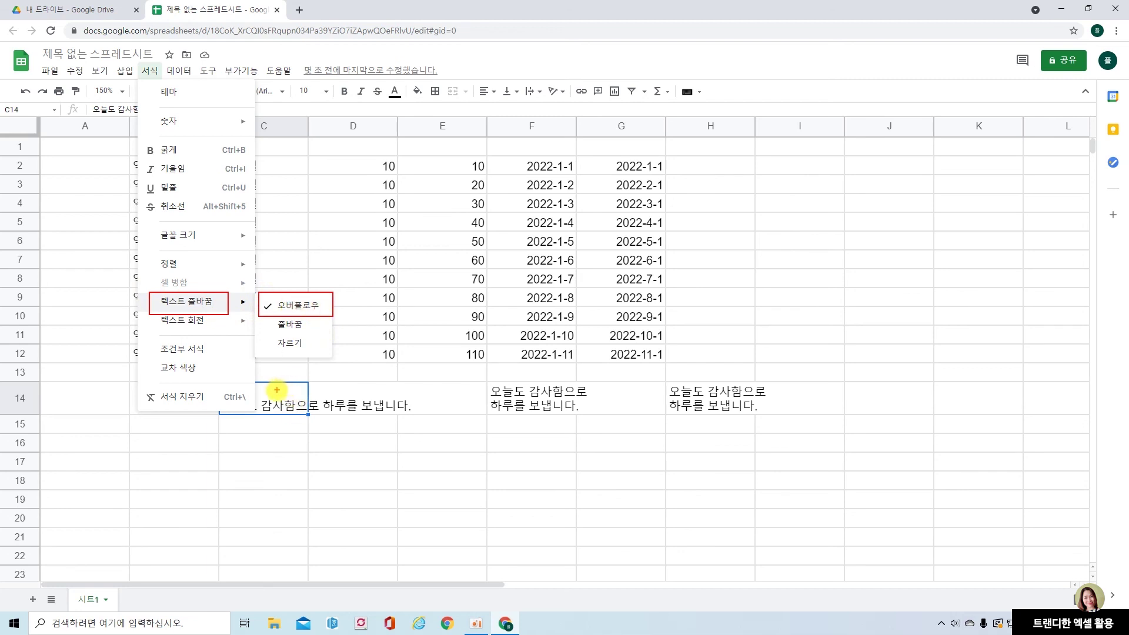
{"action": "left_click_drag", "start_coordinate": [222, 396], "coordinate": [307, 396]}
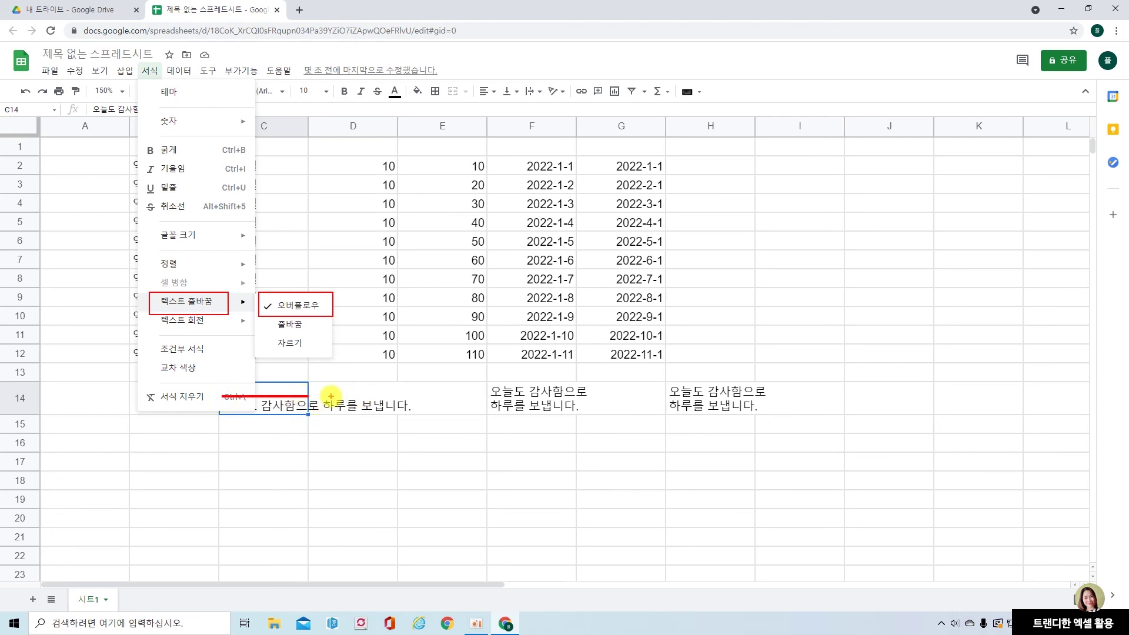
{"action": "mouse_move", "coordinate": [324, 394]}
{"action": "left_mouse_down"}
{"action": "mouse_move", "coordinate": [389, 399]}
{"action": "mouse_move", "coordinate": [386, 410]}
{"action": "left_mouse_up"}
{"action": "key", "text": "Escape"}
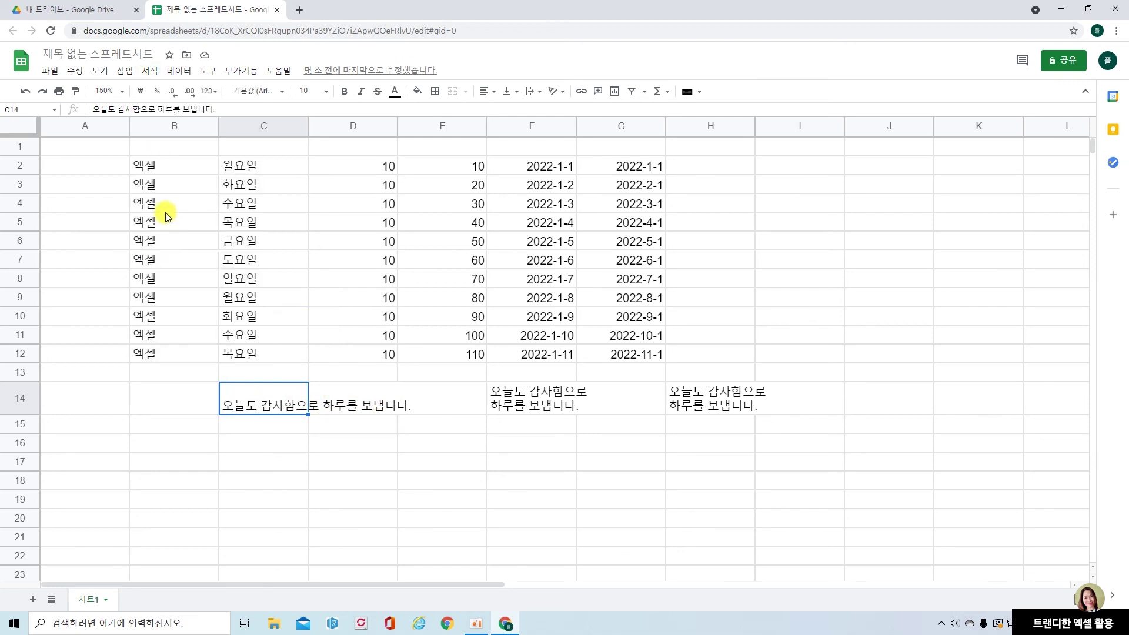
{"action": "left_click", "coordinate": [151, 75]}
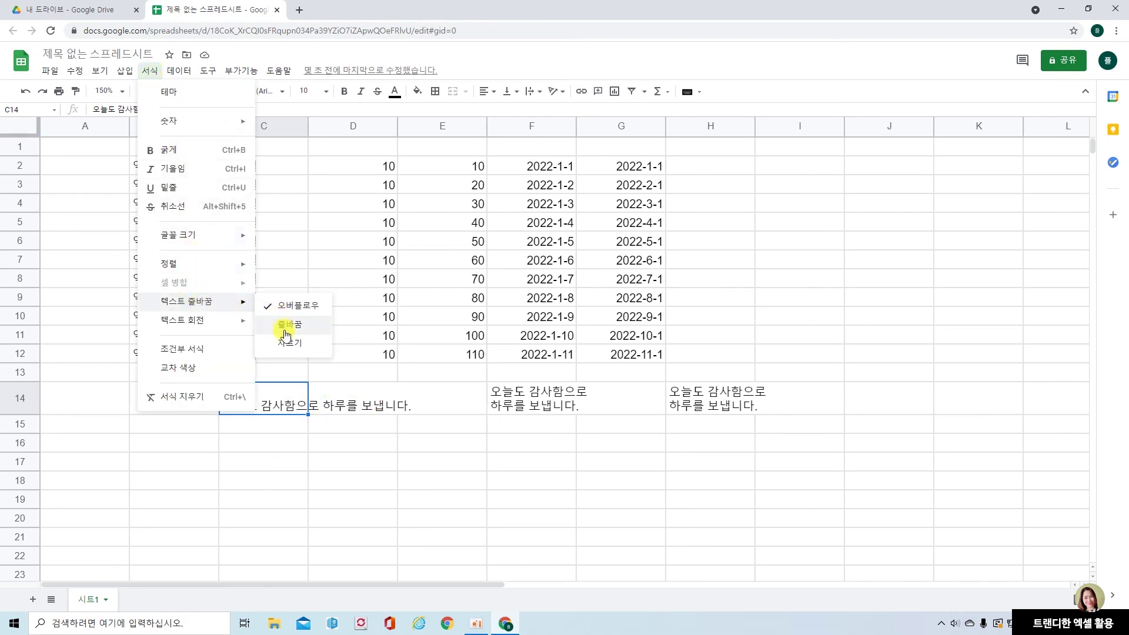
{"action": "left_click", "coordinate": [288, 347]}
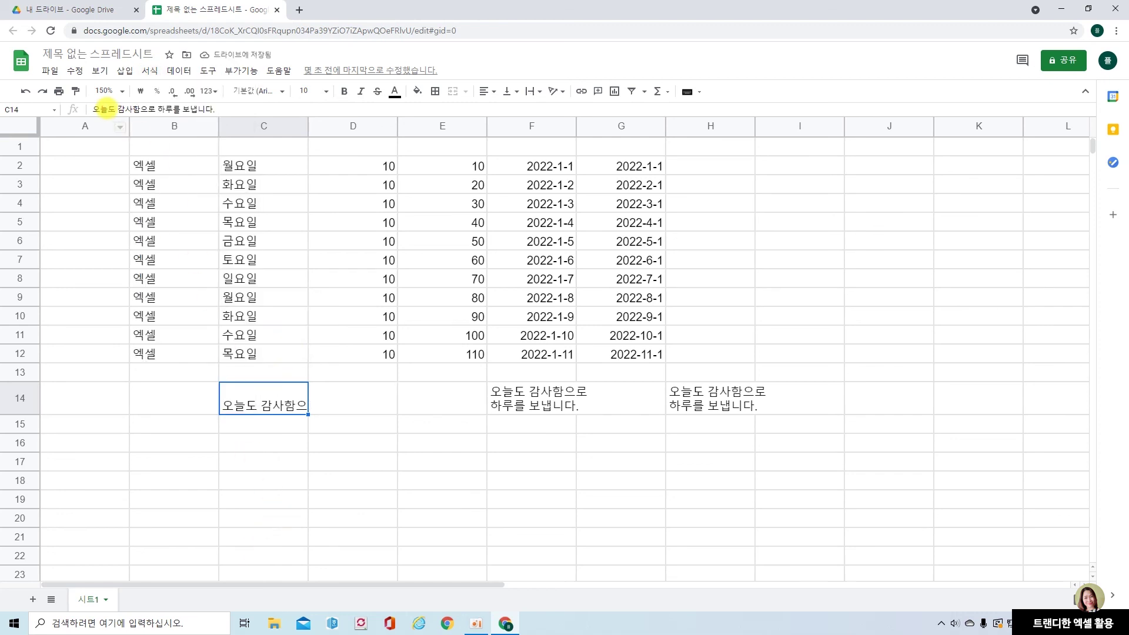
Change C14's text wrapping to Wrap so the sentence fits on four lines
{"action": "left_click_drag", "start_coordinate": [87, 101], "coordinate": [235, 134]}
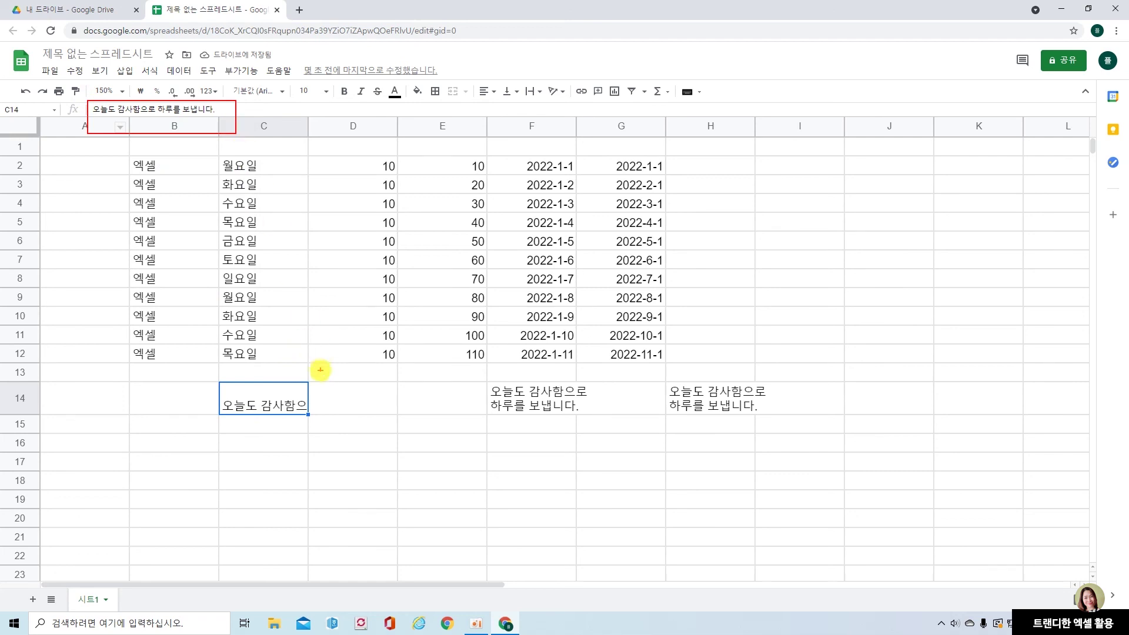
{"action": "left_click_drag", "start_coordinate": [312, 403], "coordinate": [375, 402]}
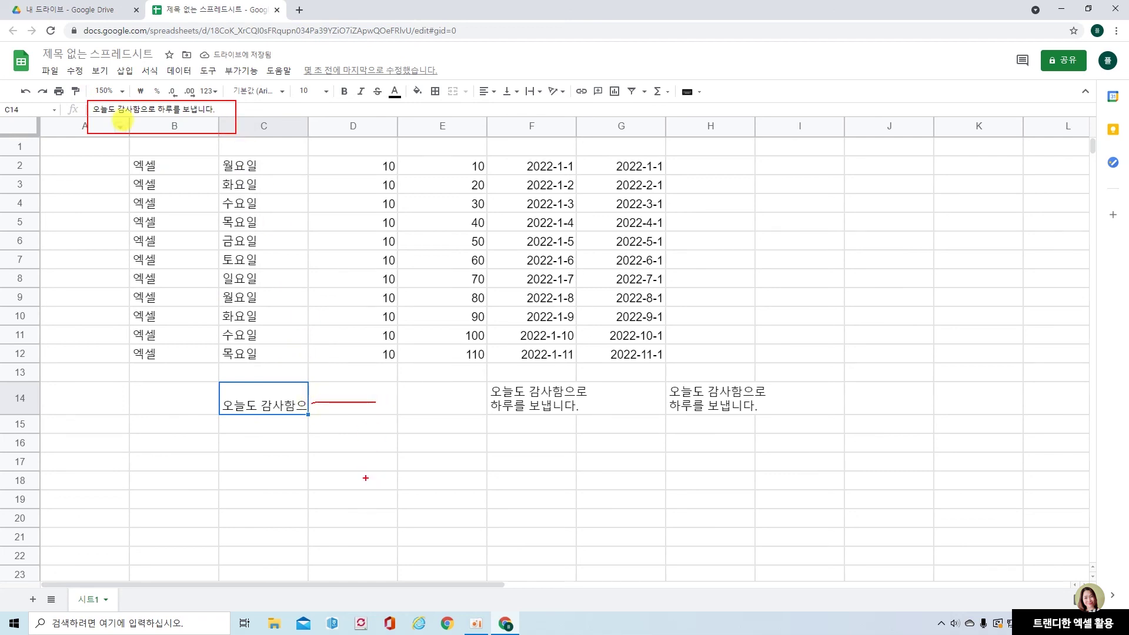
{"action": "key", "text": "Escape"}
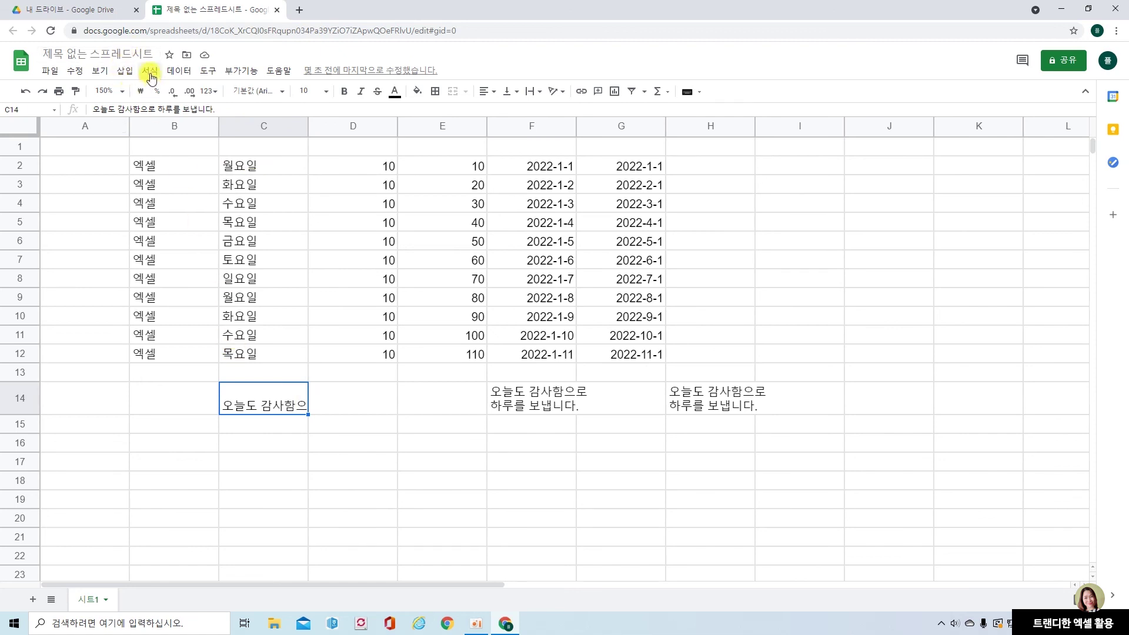
{"action": "left_click", "coordinate": [149, 72]}
{"action": "mouse_move", "coordinate": [182, 307]}
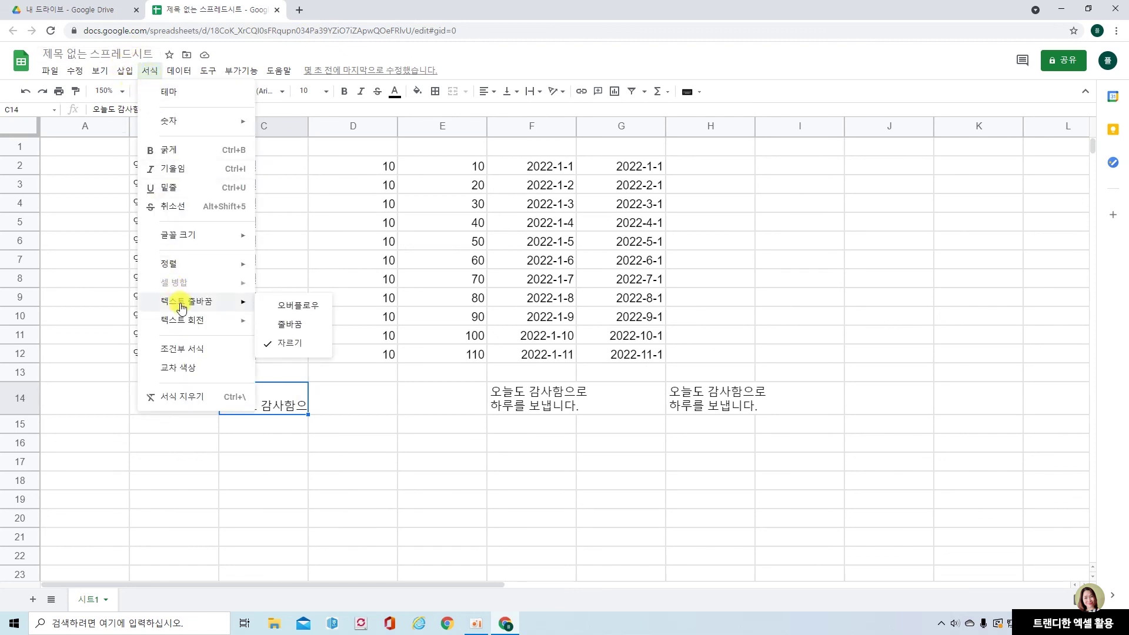
{"action": "left_click", "coordinate": [298, 327]}
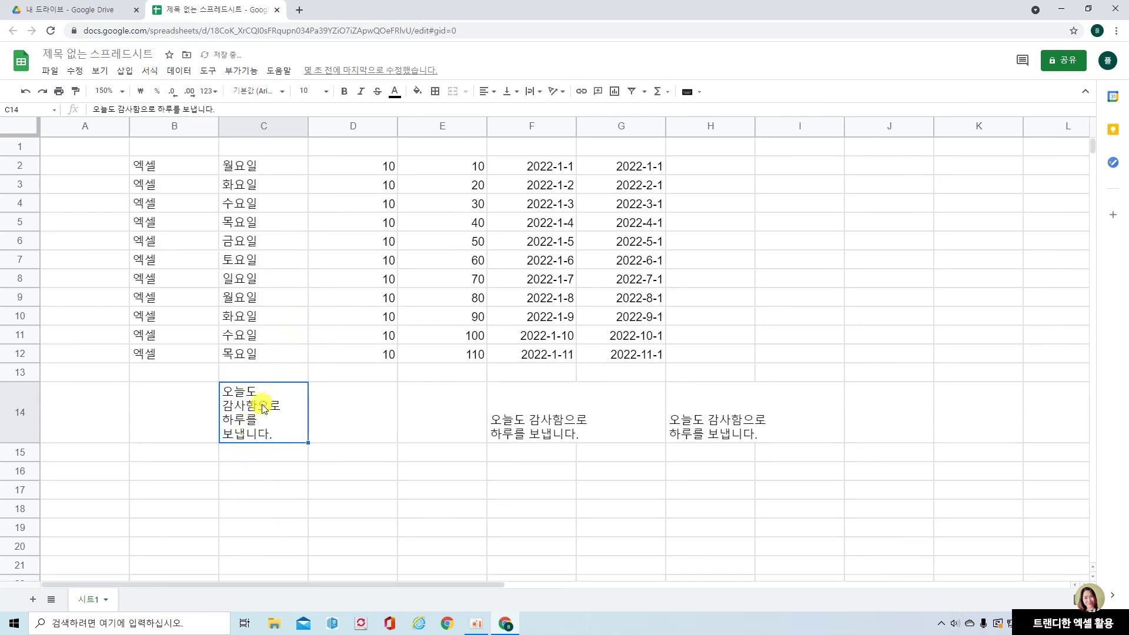
Enter ♣행복하세요 in C16, picking the club from the special-symbol list
{"action": "left_click", "coordinate": [260, 469]}
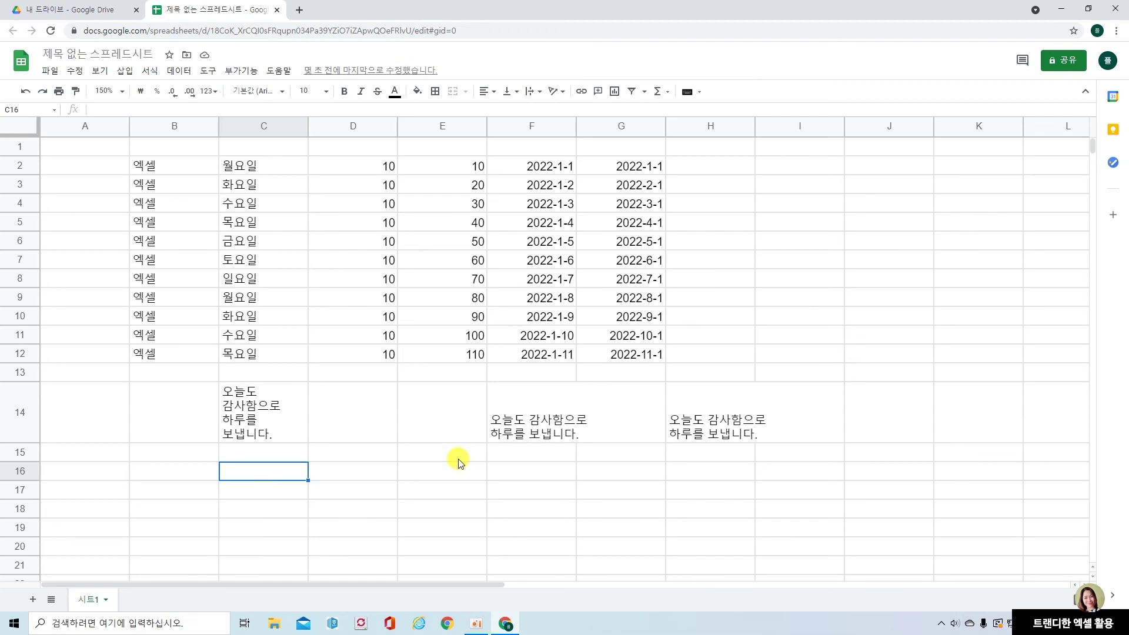
{"action": "type", "text": "ㅁ"}
{"action": "key", "text": "Hangul_Hanja"}
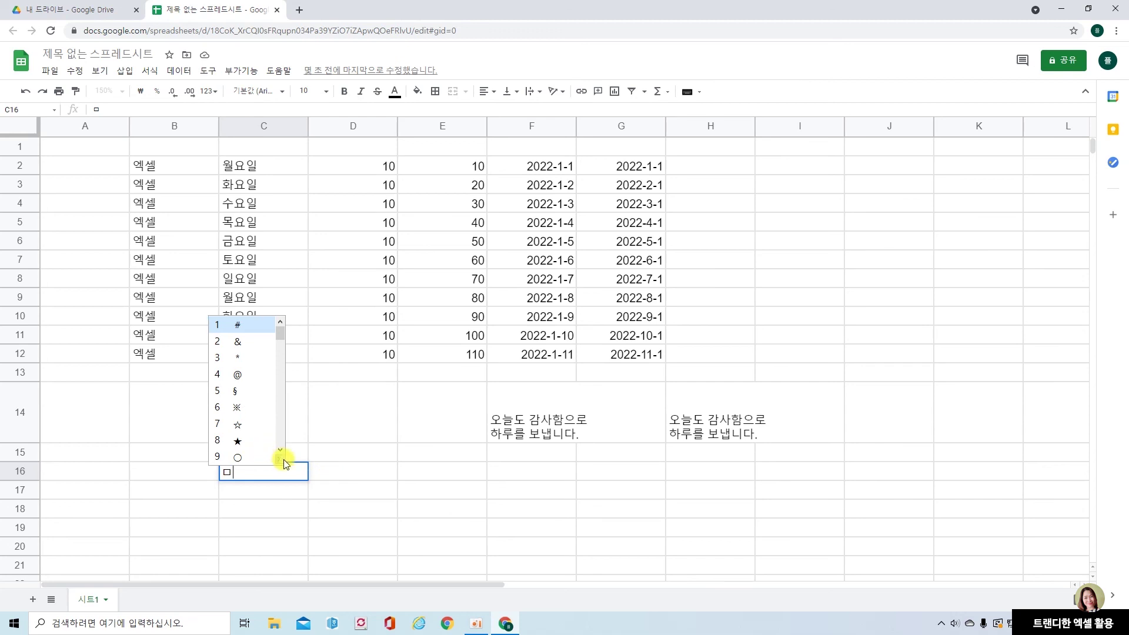
{"action": "left_click", "coordinate": [284, 460]}
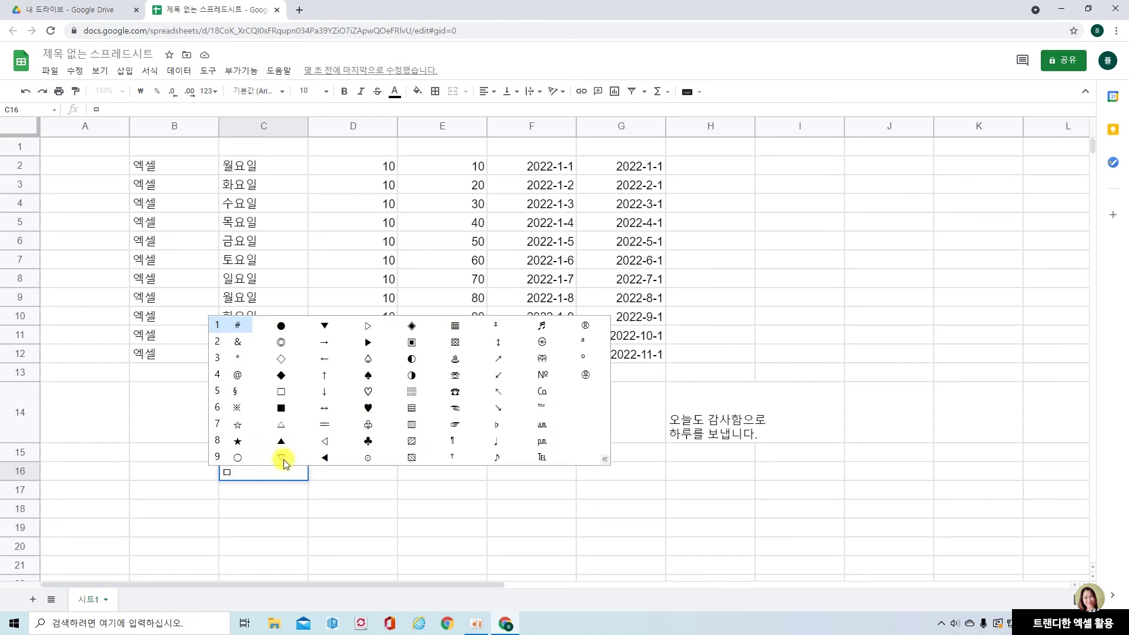
{"action": "left_click", "coordinate": [369, 444]}
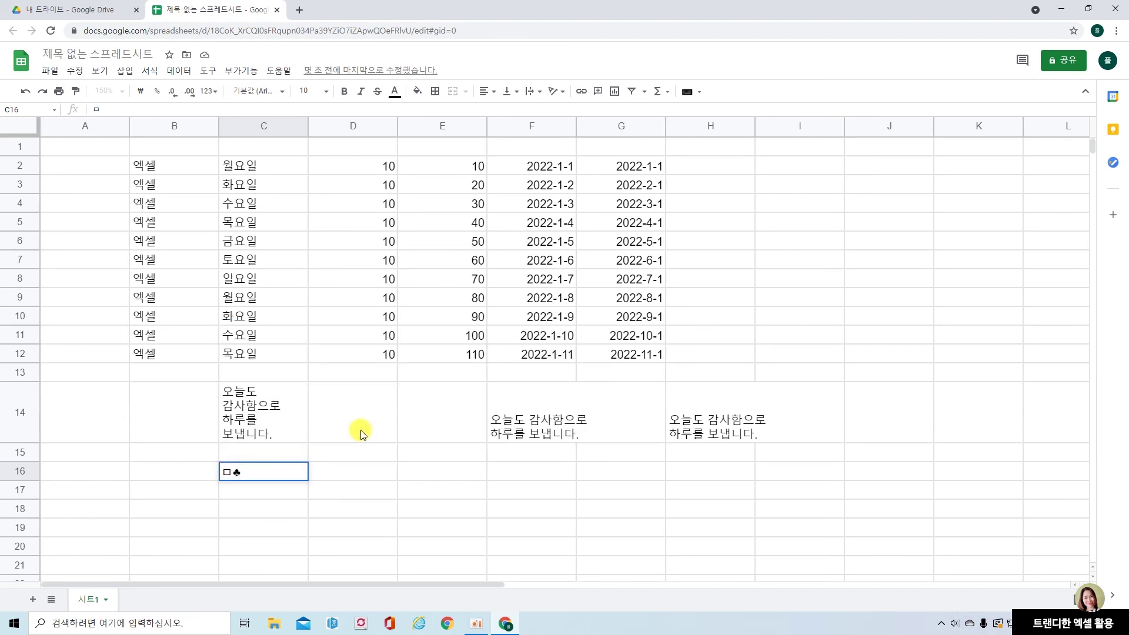
{"action": "type", "text": "행복하세요"}
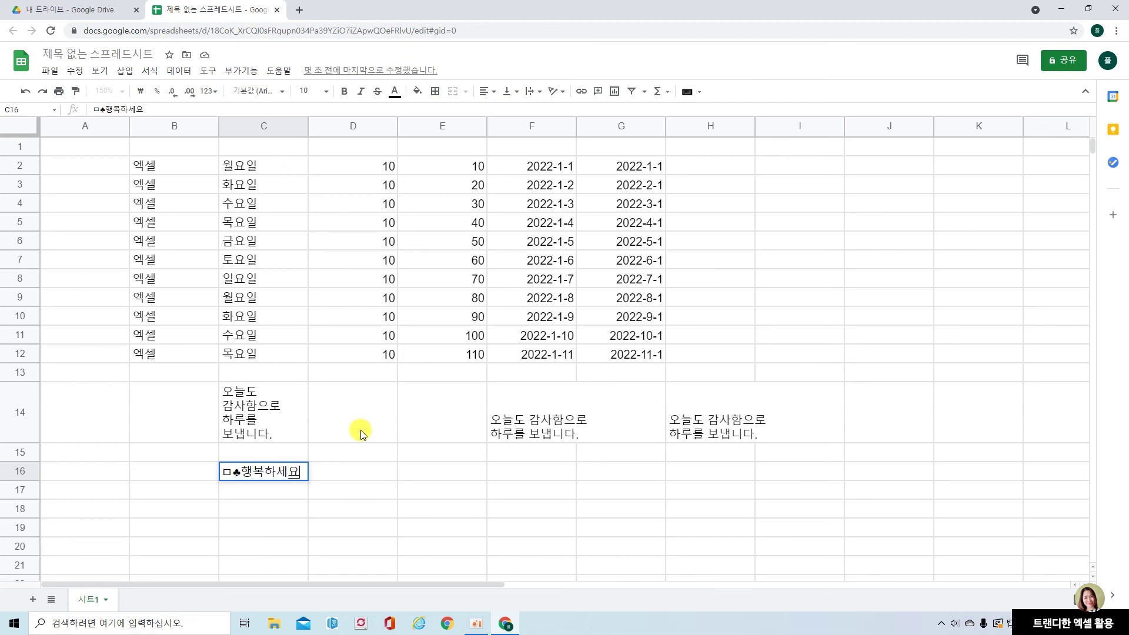
{"action": "key", "text": "Return"}
Delete the stray □ before the club symbol in C16
{"action": "left_click", "coordinate": [278, 469]}
{"action": "left_click", "coordinate": [98, 108]}
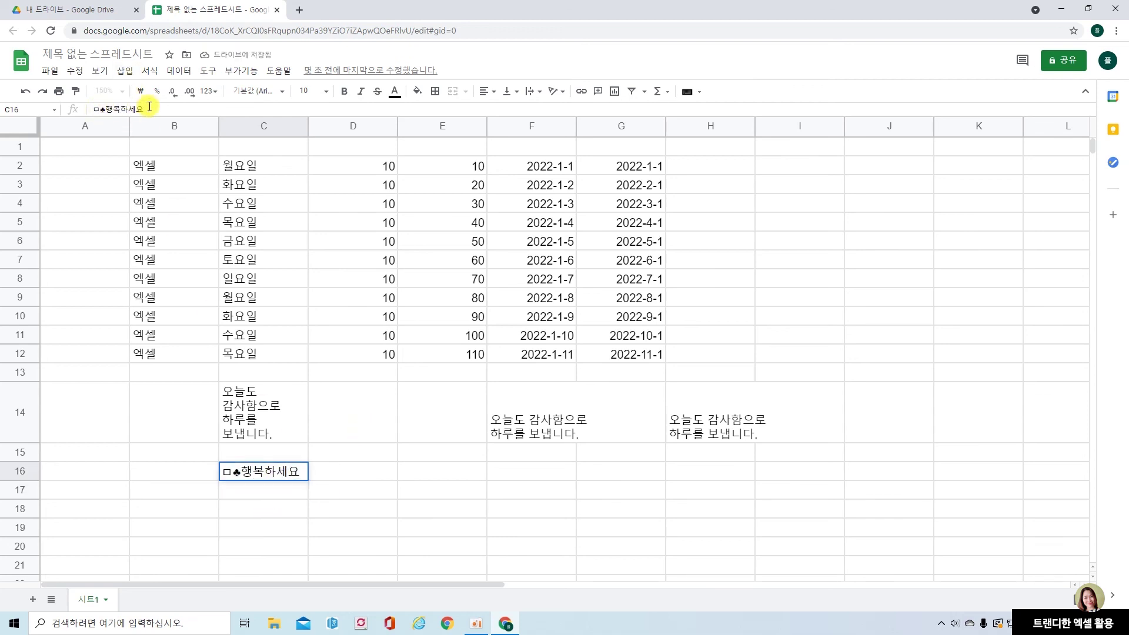
{"action": "key", "text": "BackSpace"}
{"action": "key", "text": "Return"}
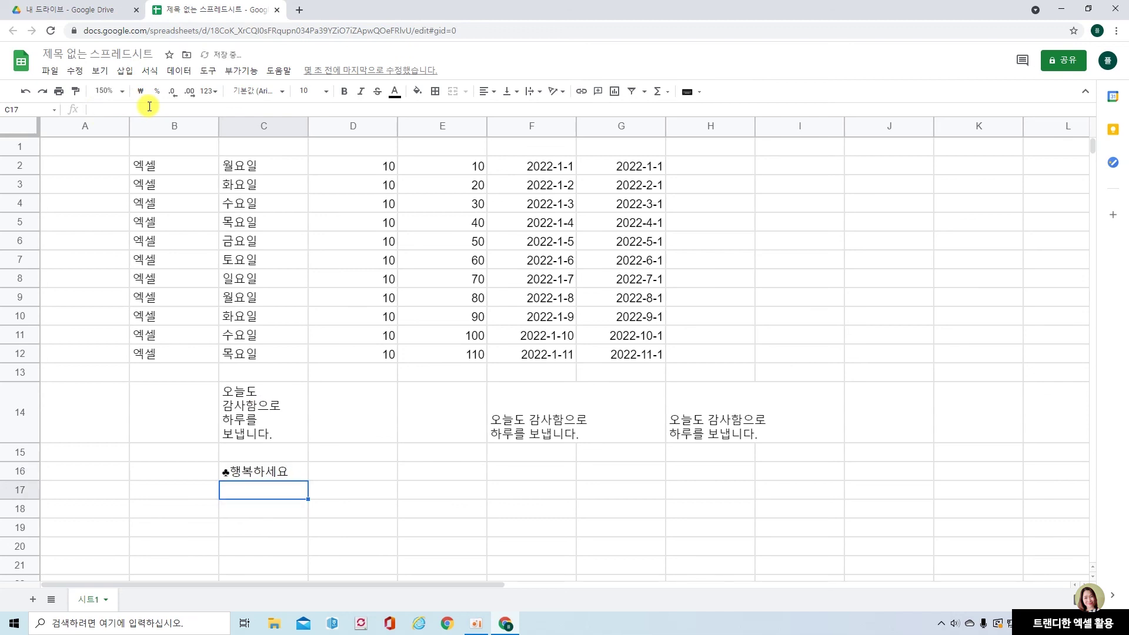